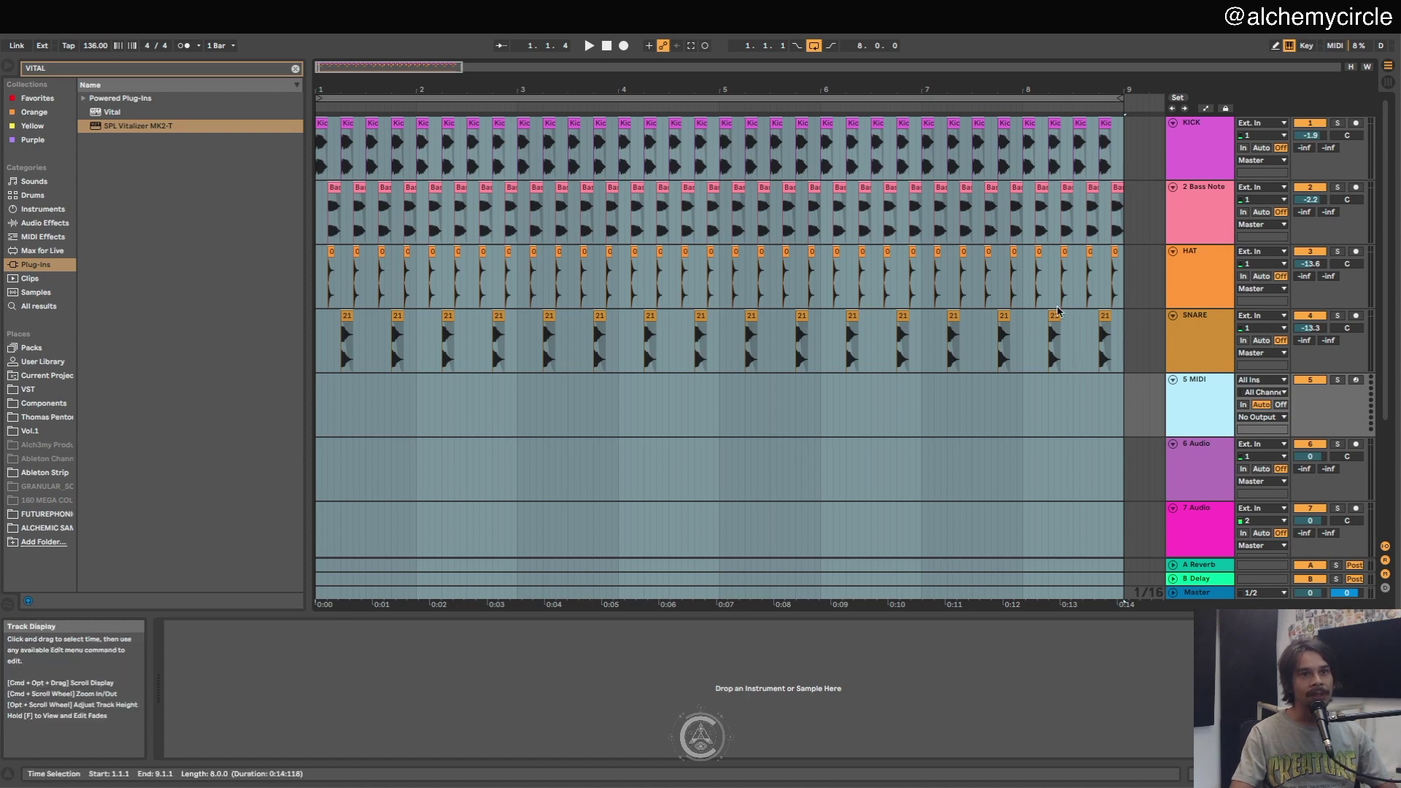
# - Load the Vital synth onto the empty 5 MIDI track and move its window clear of the track headers
pyautogui.moveTo(228, 113); pyautogui.dragTo(1194, 394)
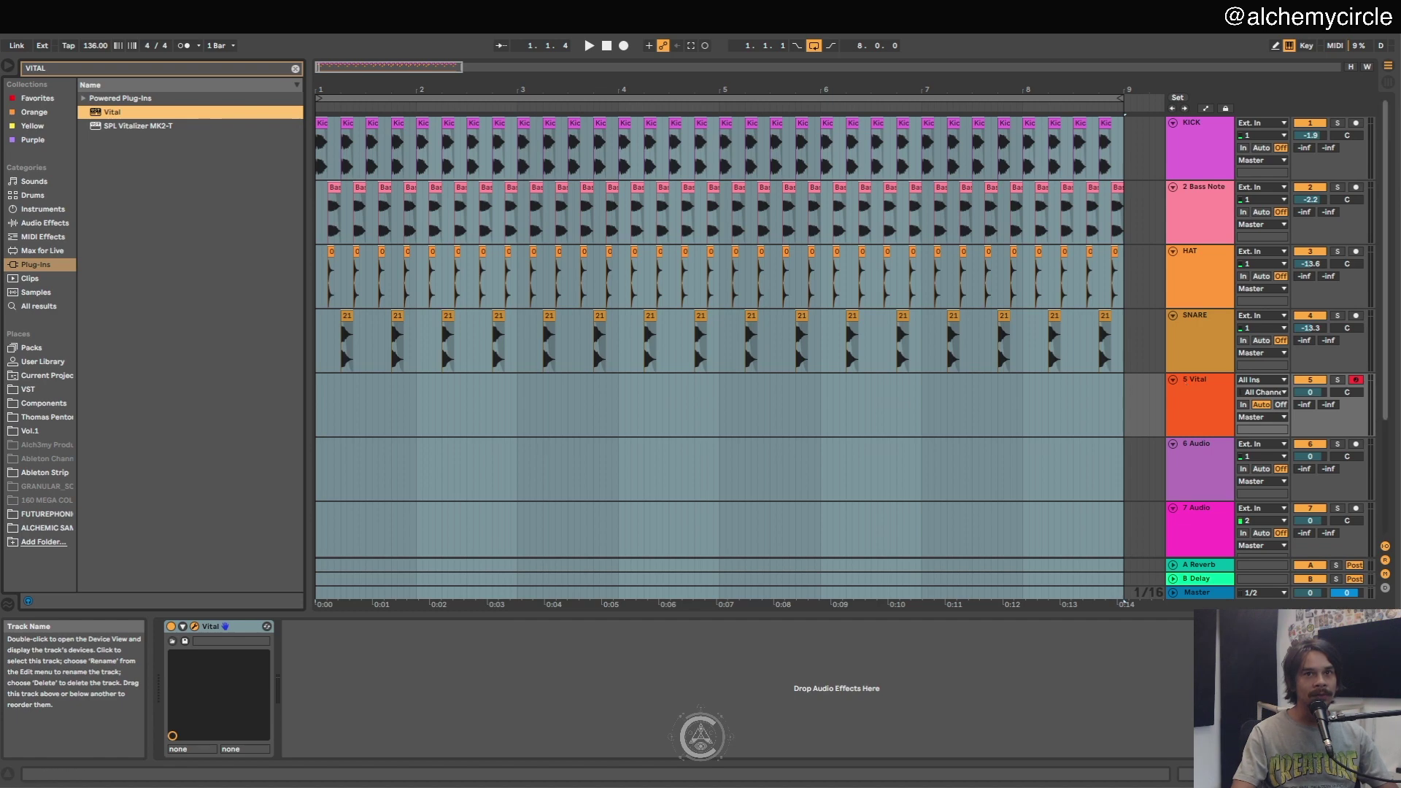
pyautogui.moveTo(943, 67); pyautogui.dragTo(176, 23)
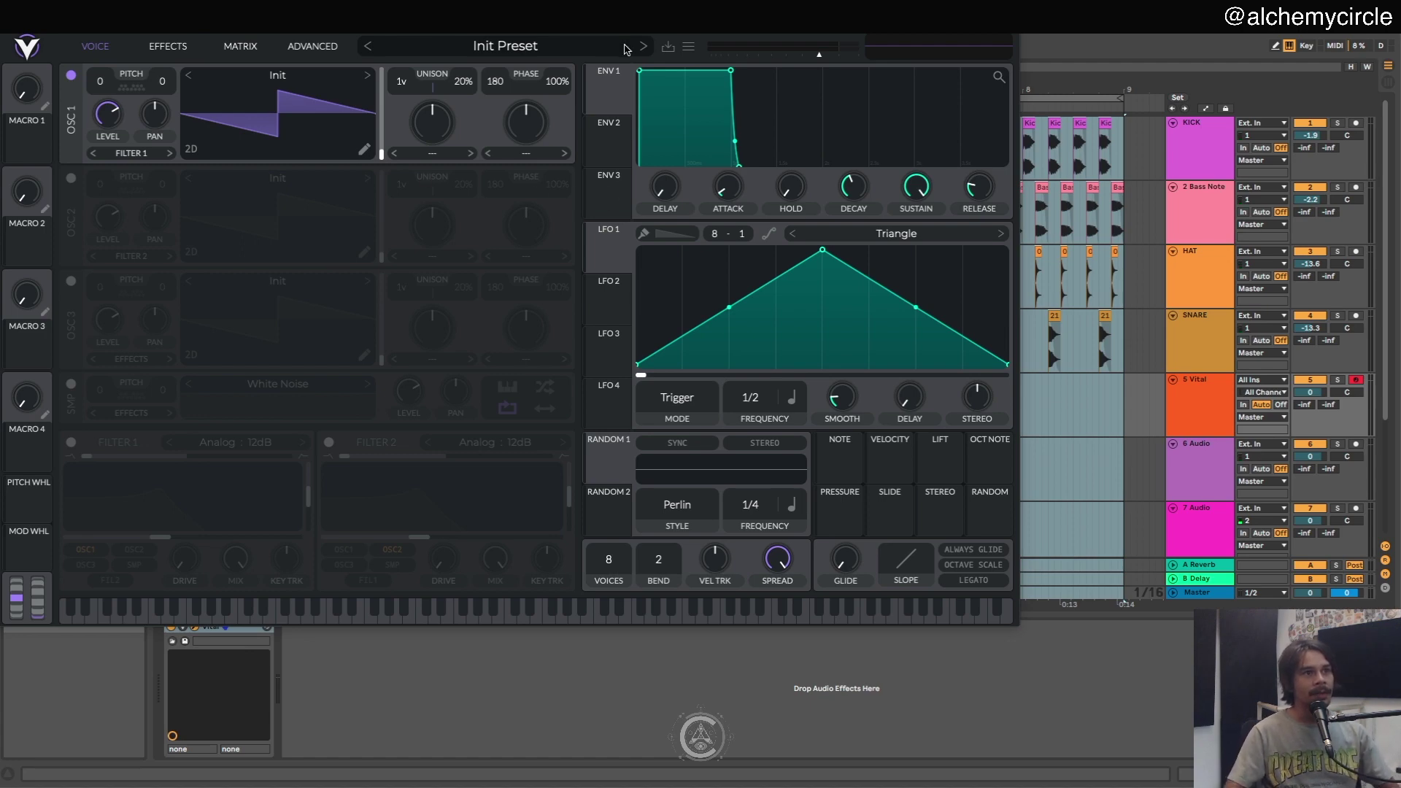
# - Play test notes, lower Vital's master volume slightly, and transpose oscillator 1 down to -12 semitones
pyautogui.press('s')
pyautogui.press('s')
pyautogui.moveTo(819, 55); pyautogui.dragTo(811, 54)
pyautogui.moveTo(100, 81); pyautogui.dragTo(109, 170)
pyautogui.press('a')
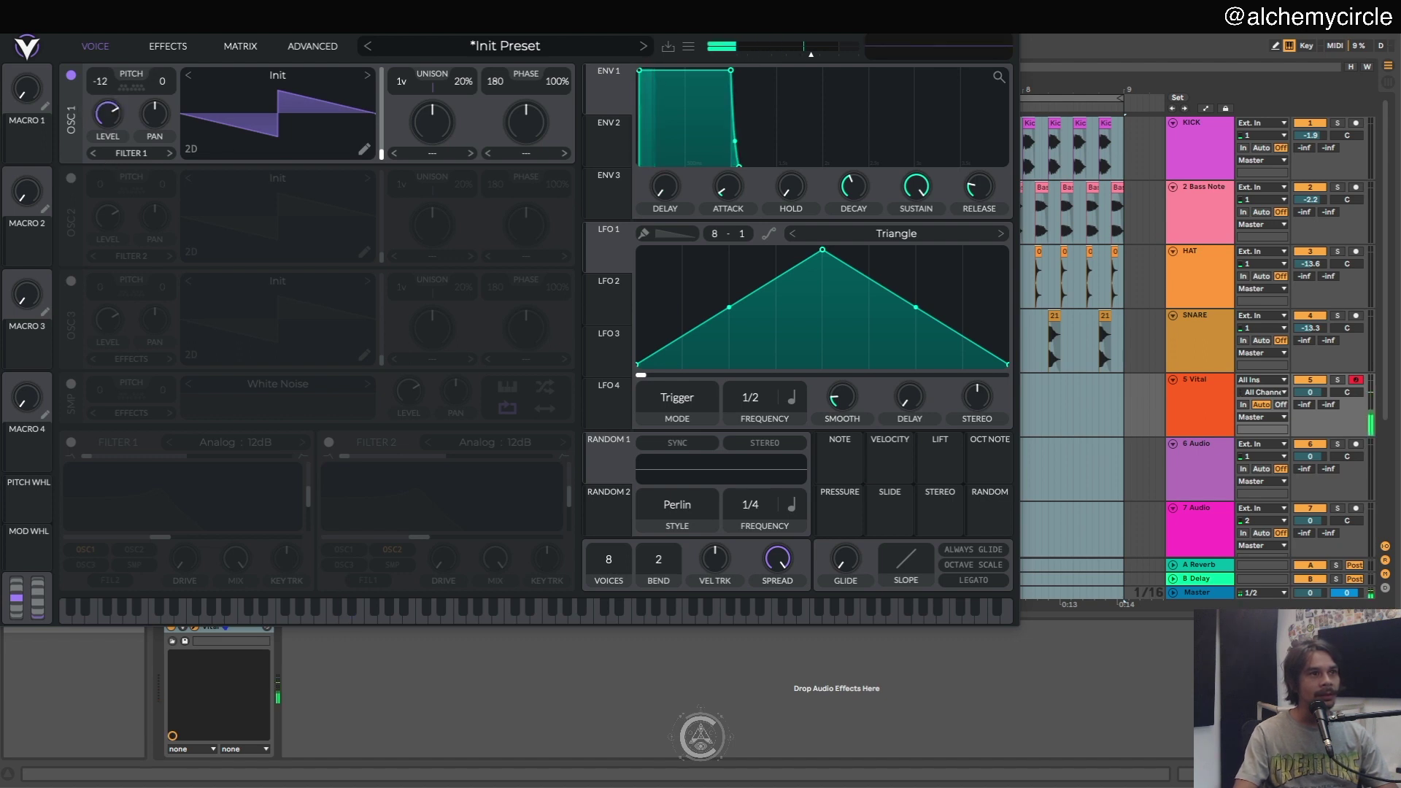
# - Enable Vital's EQ effect, switch its low band to a low-cut shape and fine-tune the cutoff
pyautogui.click(168, 46)
pyautogui.click(71, 371)
pyautogui.click(72, 371)
pyautogui.click(71, 312)
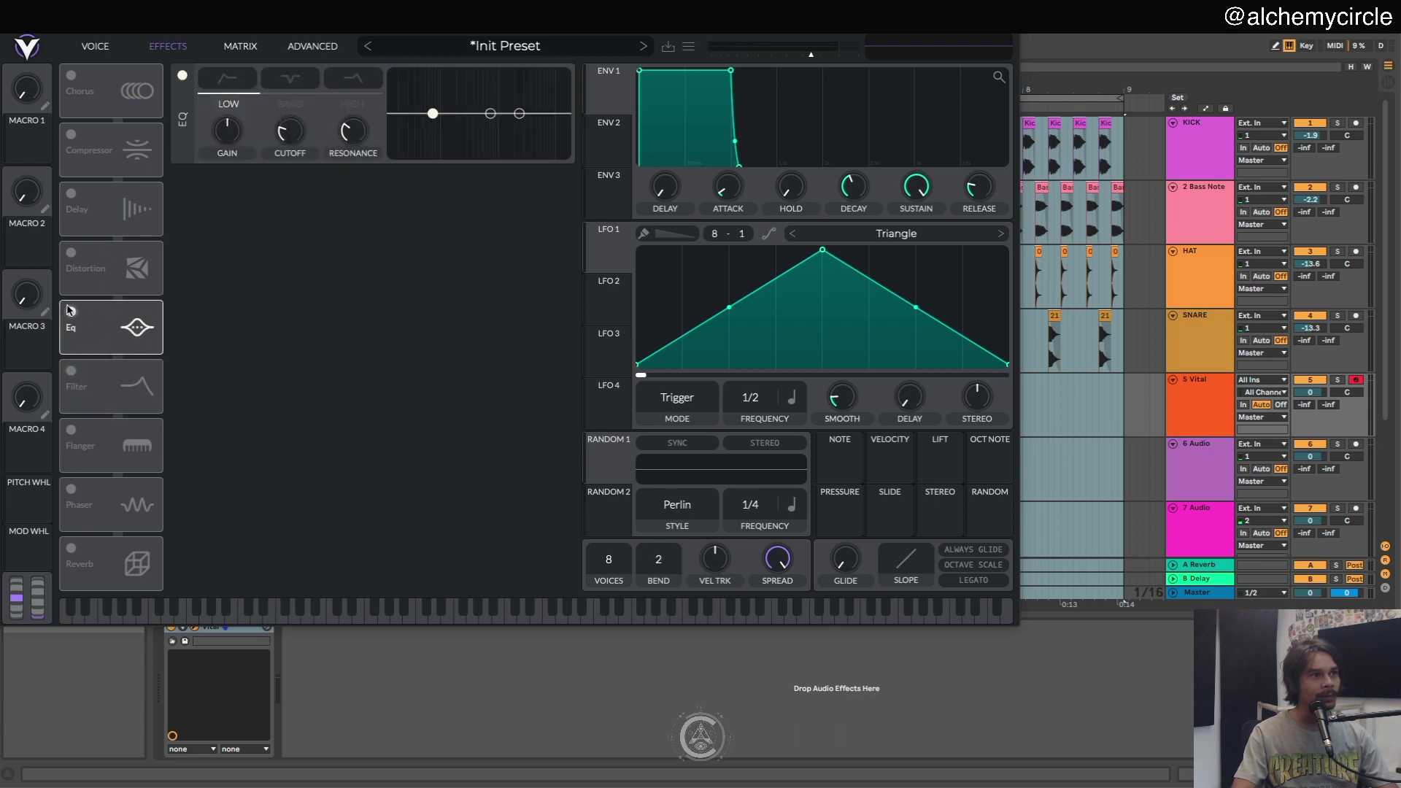
pyautogui.click(224, 86)
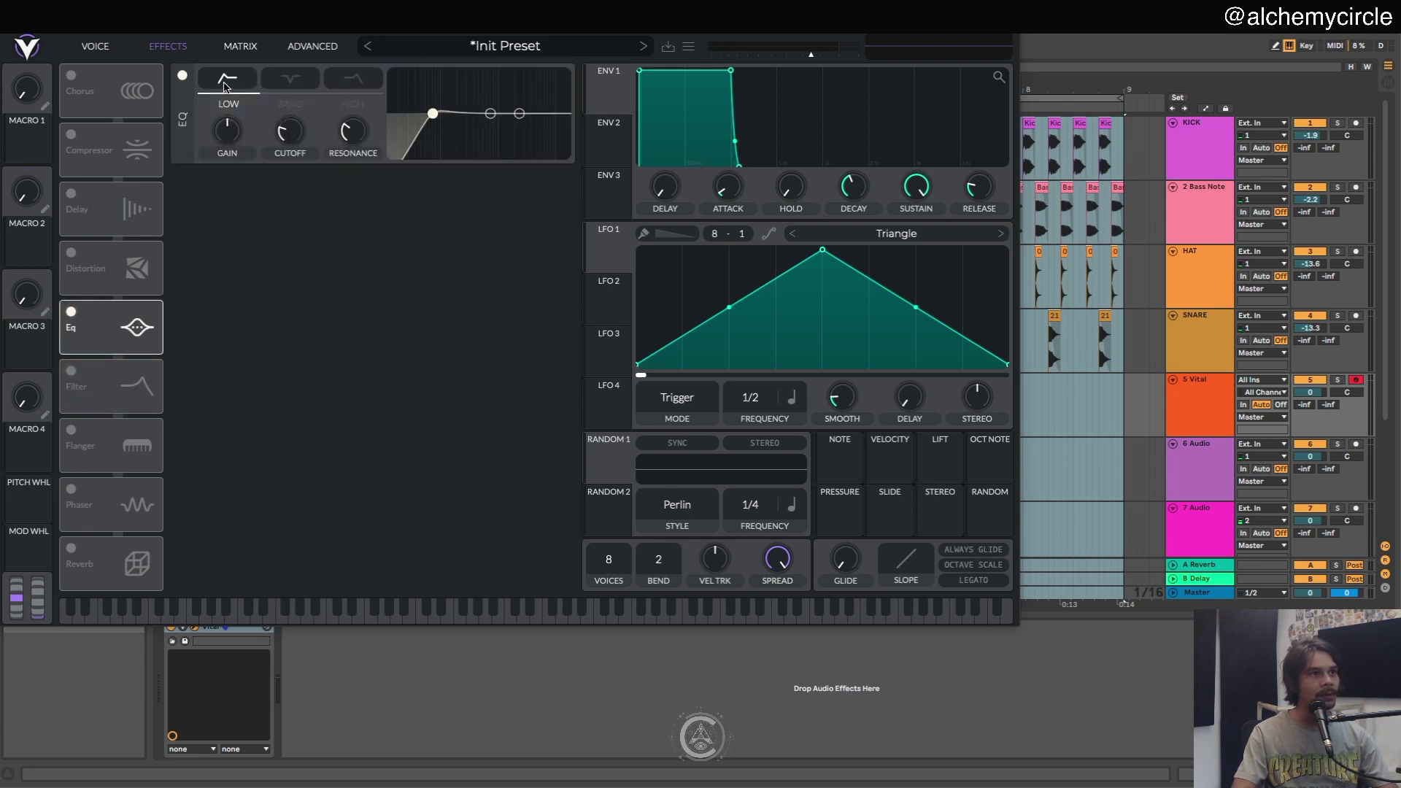
pyautogui.moveTo(231, 134)
pyautogui.moveTo(281, 132); pyautogui.dragTo(282, 126)
pyautogui.click(99, 47)
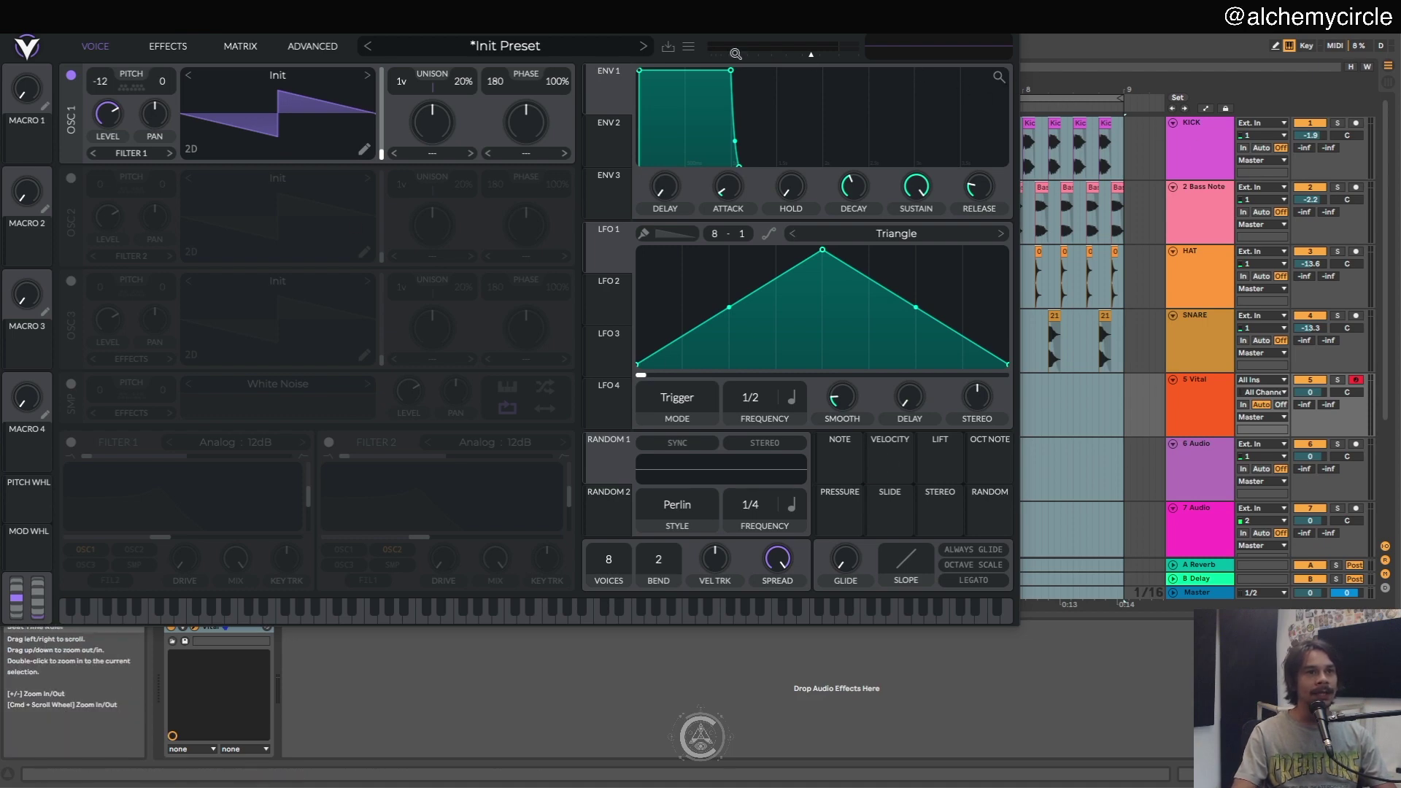
# - Set oscillator 1's spectral morph type to Smear and turn the morph amount down to zero
pyautogui.moveTo(718, 27); pyautogui.dragTo(318, 32)
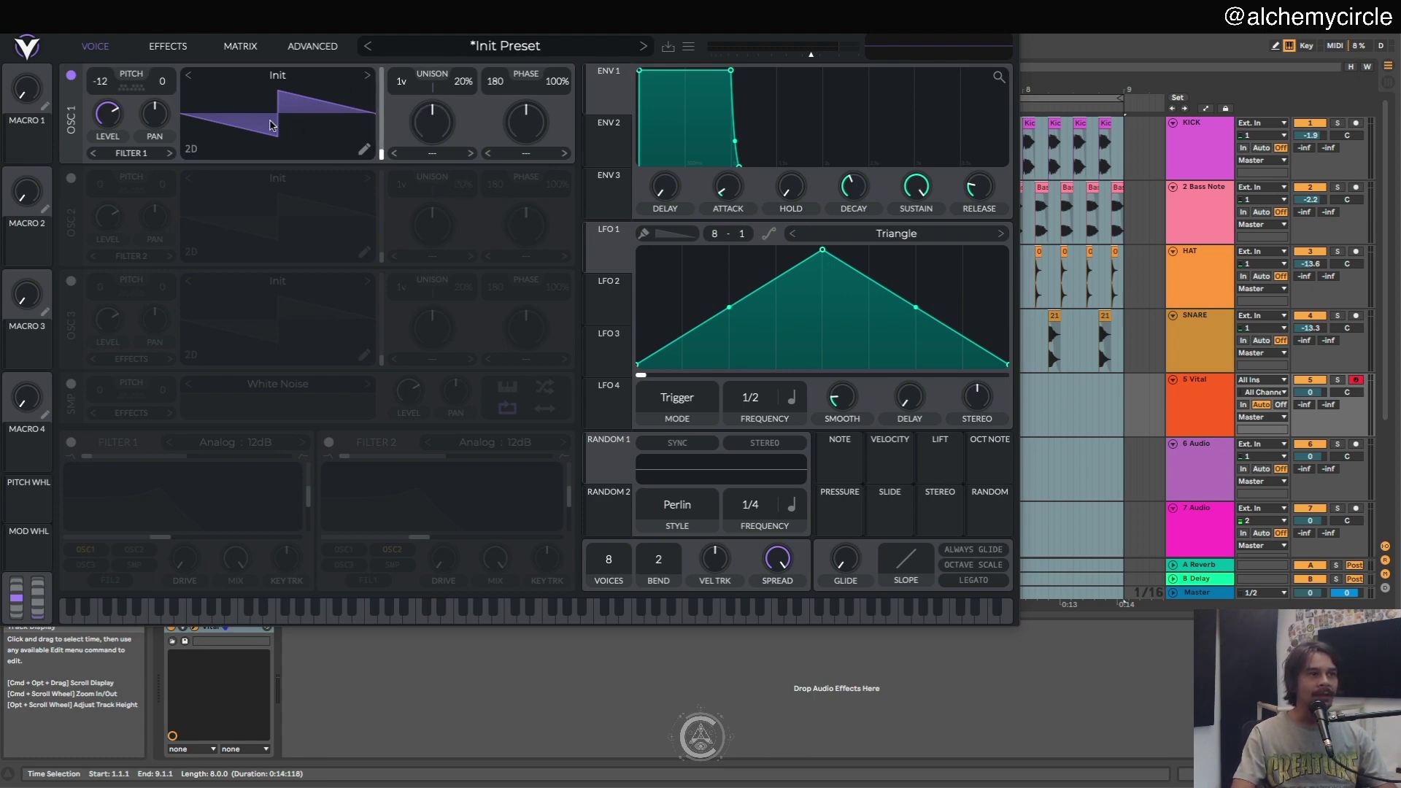
pyautogui.click(435, 154)
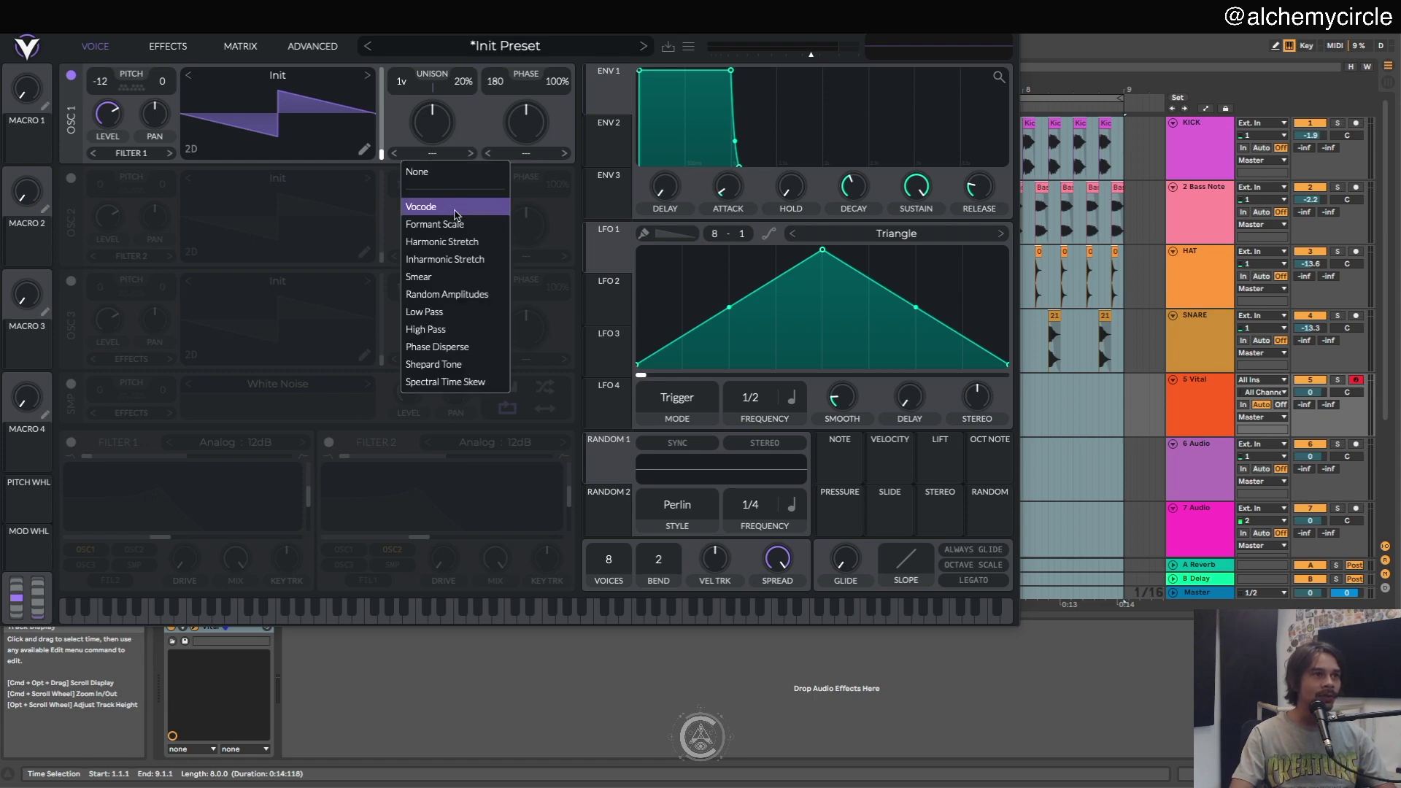
pyautogui.click(444, 277)
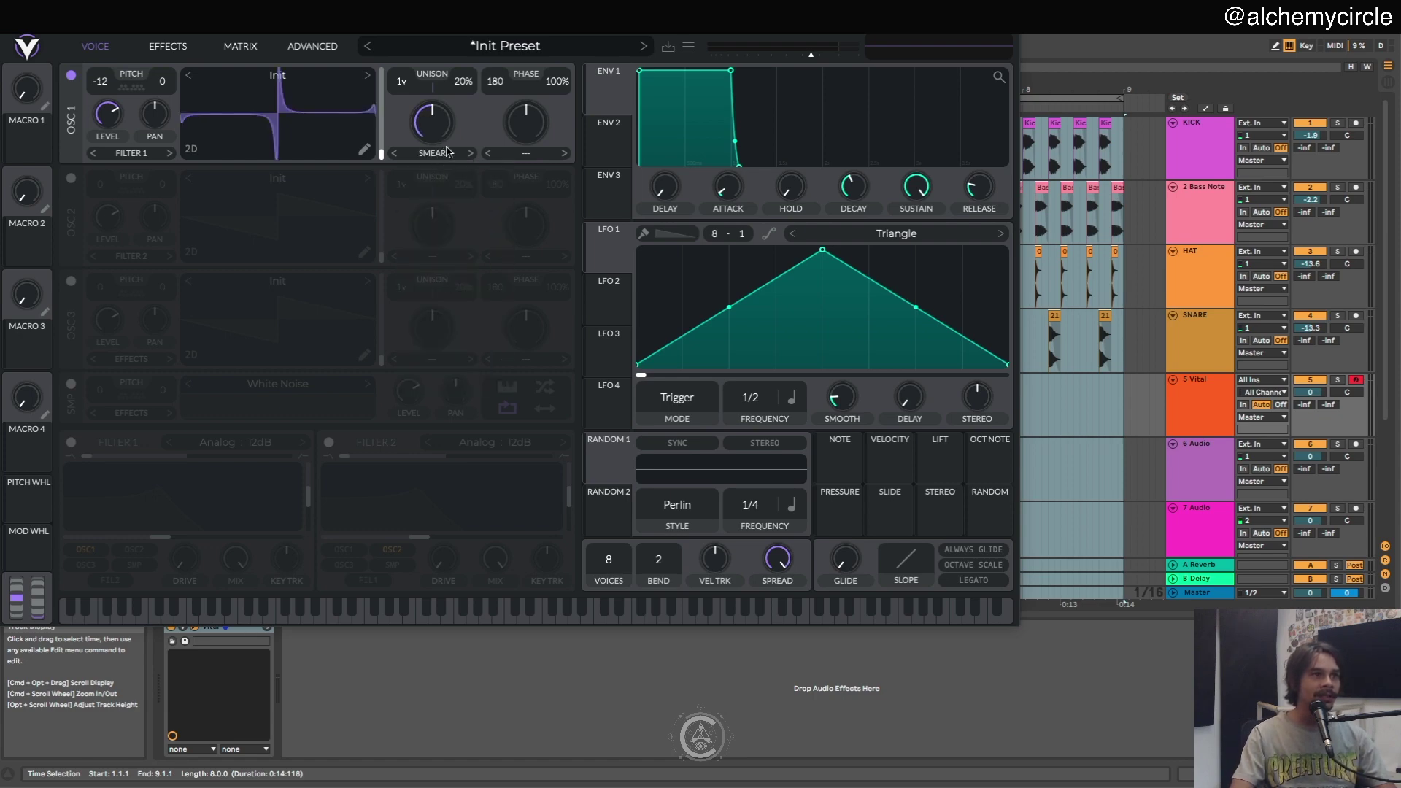
pyautogui.click(432, 154)
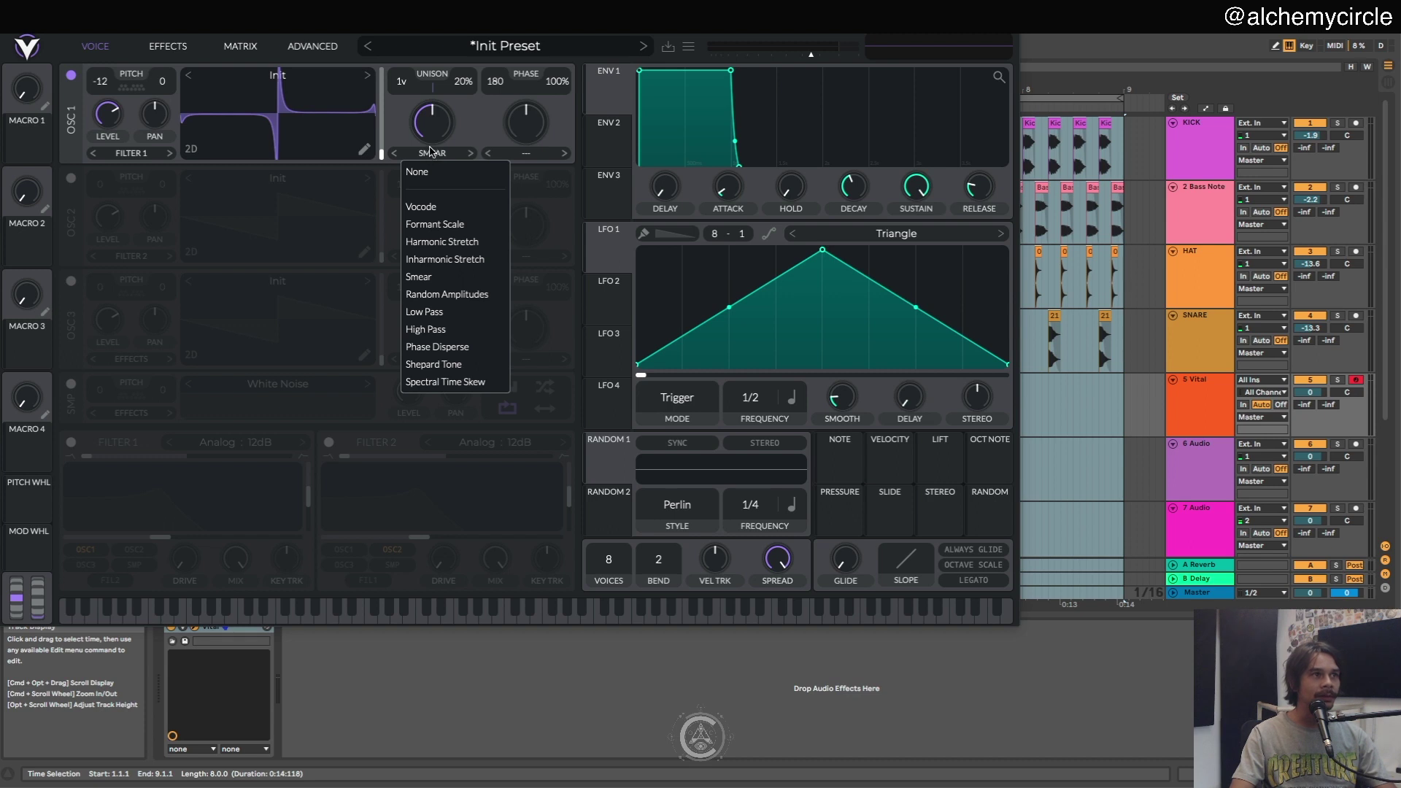
pyautogui.click(436, 154)
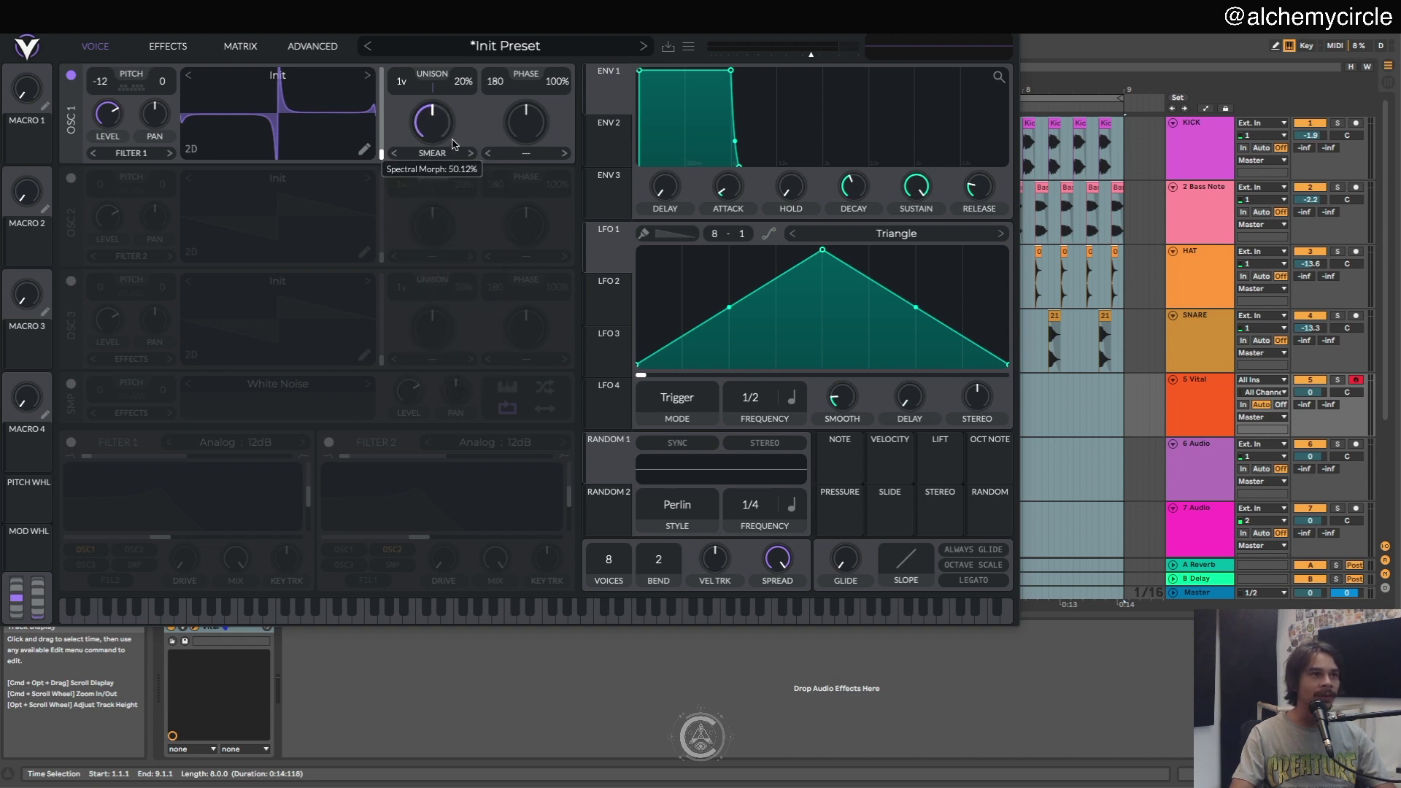
pyautogui.click(433, 153)
pyautogui.click(428, 169)
pyautogui.click(433, 156)
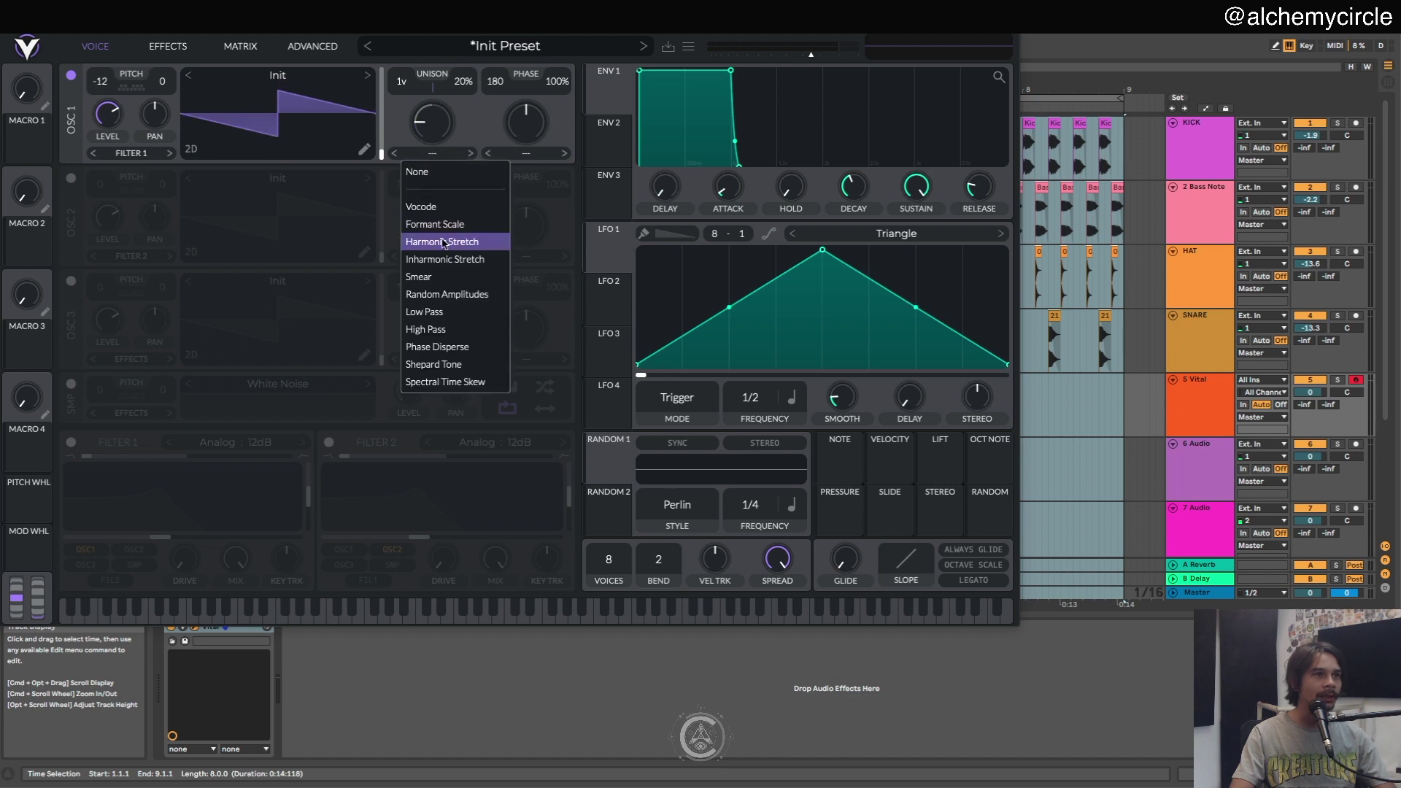
pyautogui.click(446, 277)
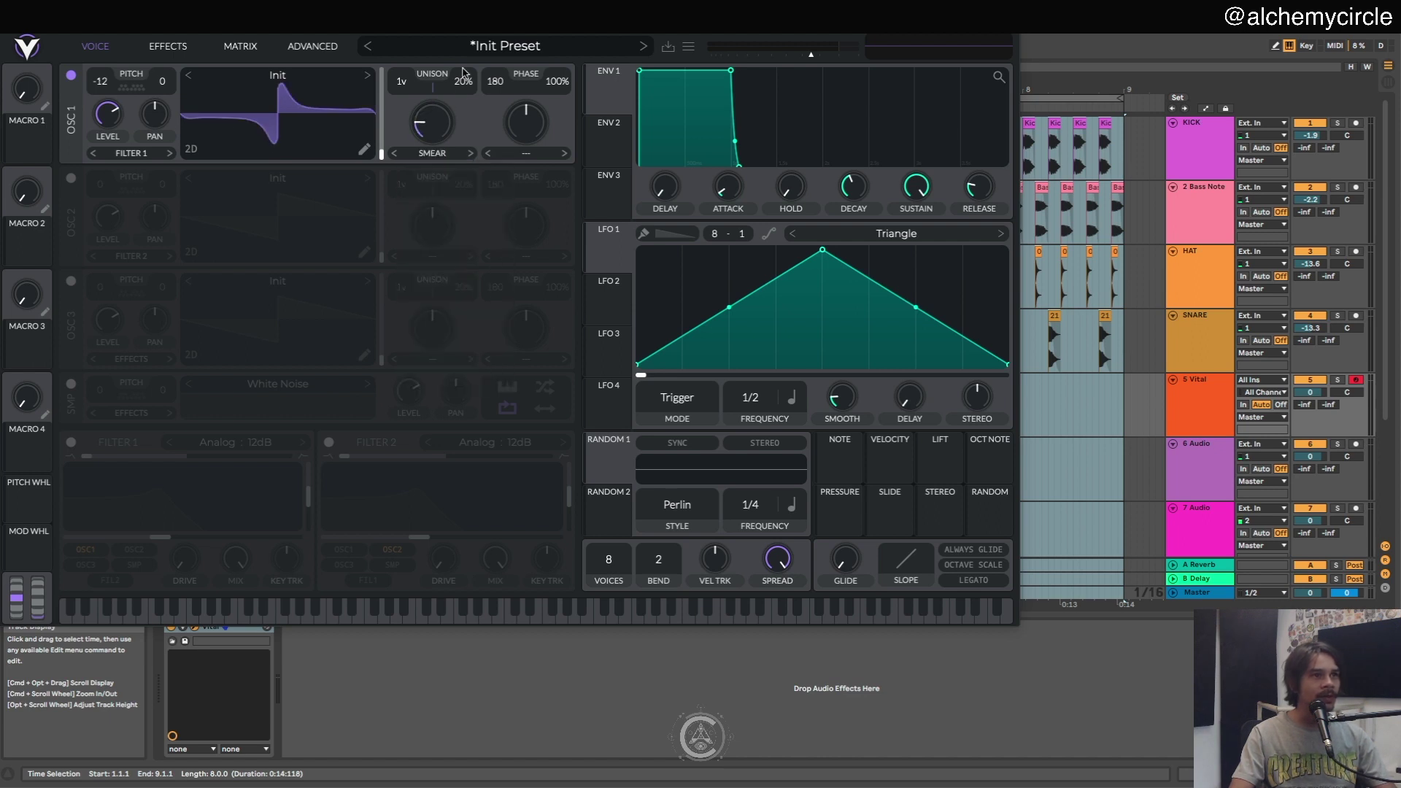
pyautogui.moveTo(433, 125)
pyautogui.mouseDown()
pyautogui.moveTo(420, 88)
pyautogui.moveTo(440, 146)
pyautogui.mouseUp()
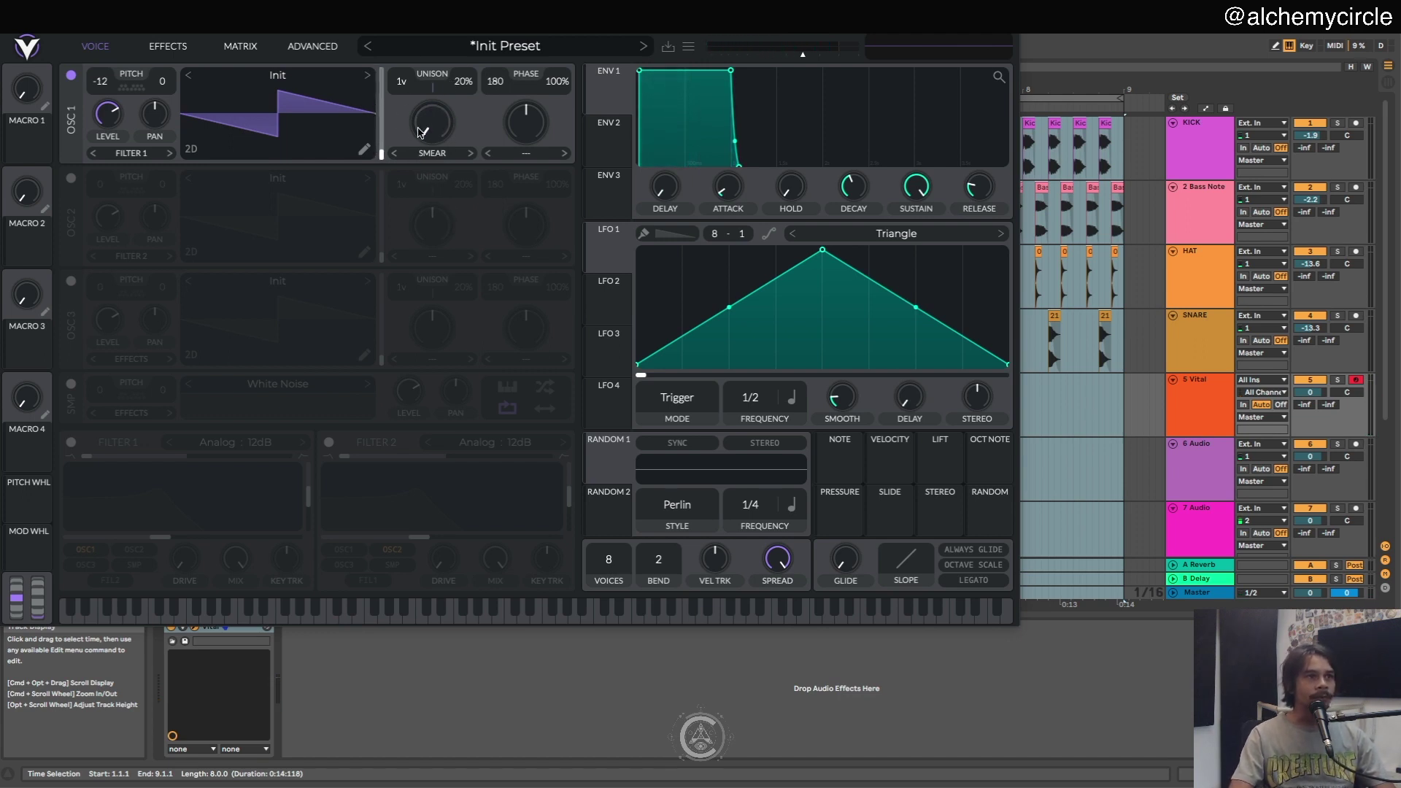
# - Inspect oscillator 1's Init wavetable, sweep its frame position up and back to 0, and check the EQ spectrum
pyautogui.click(364, 150)
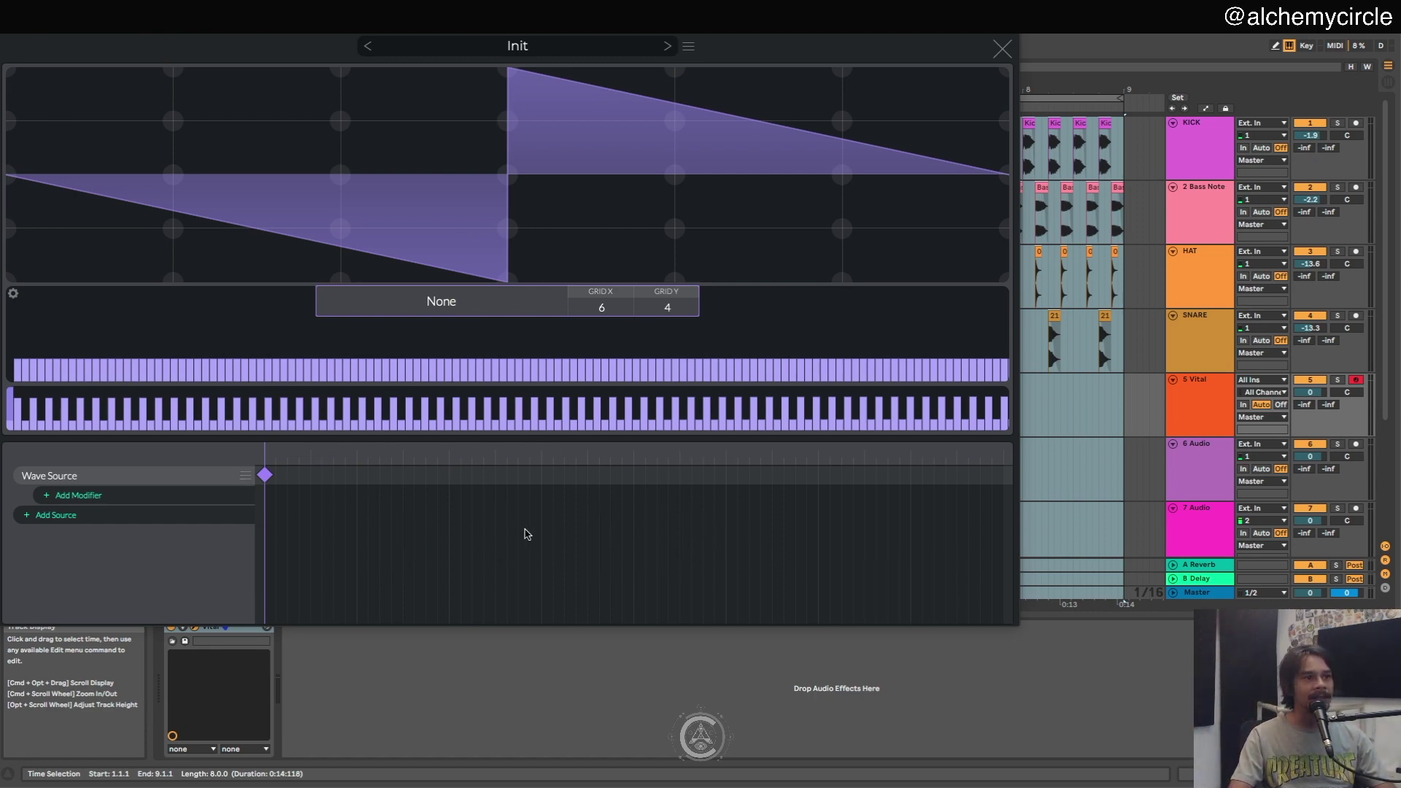
pyautogui.click(1002, 49)
pyautogui.moveTo(382, 144); pyautogui.dragTo(377, 98)
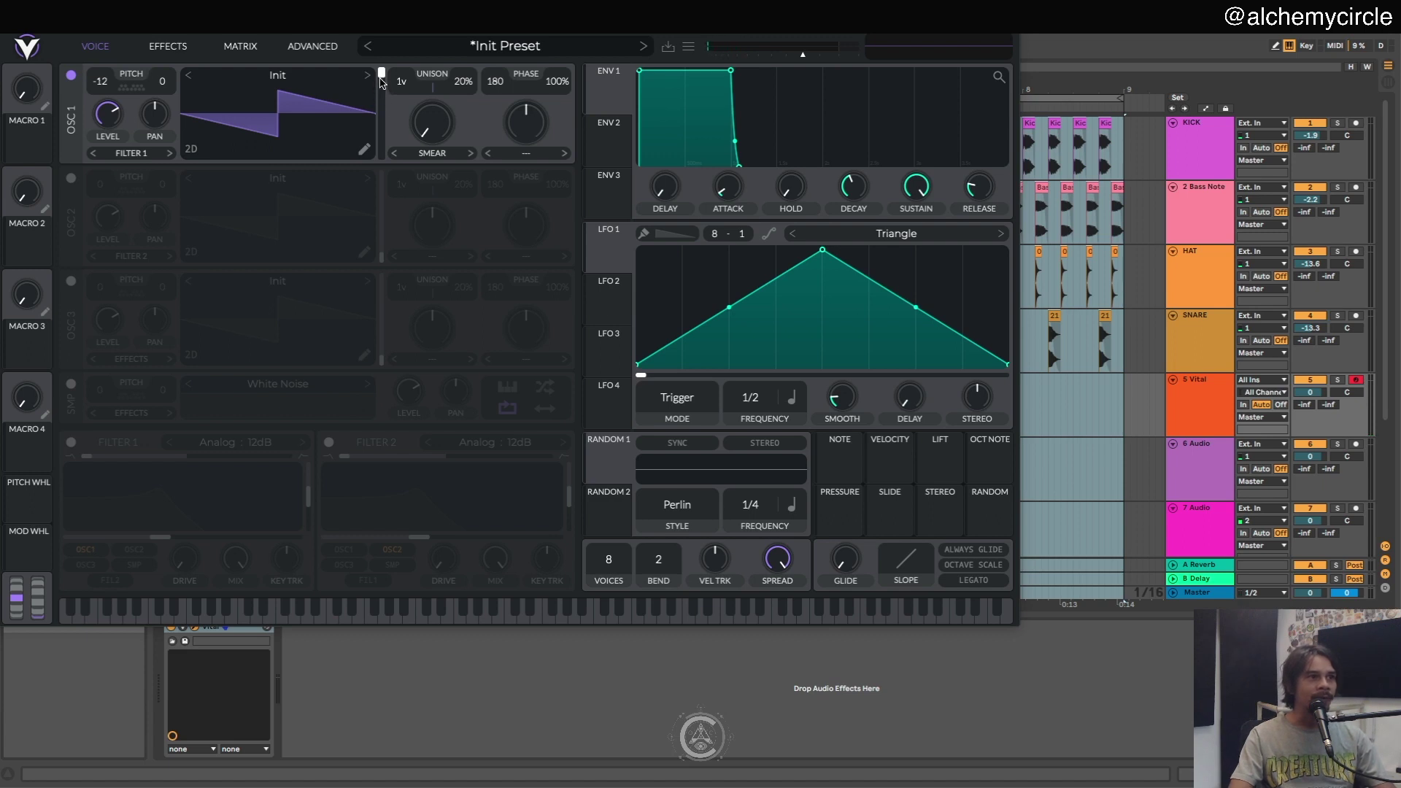
pyautogui.moveTo(383, 76); pyautogui.dragTo(406, 217)
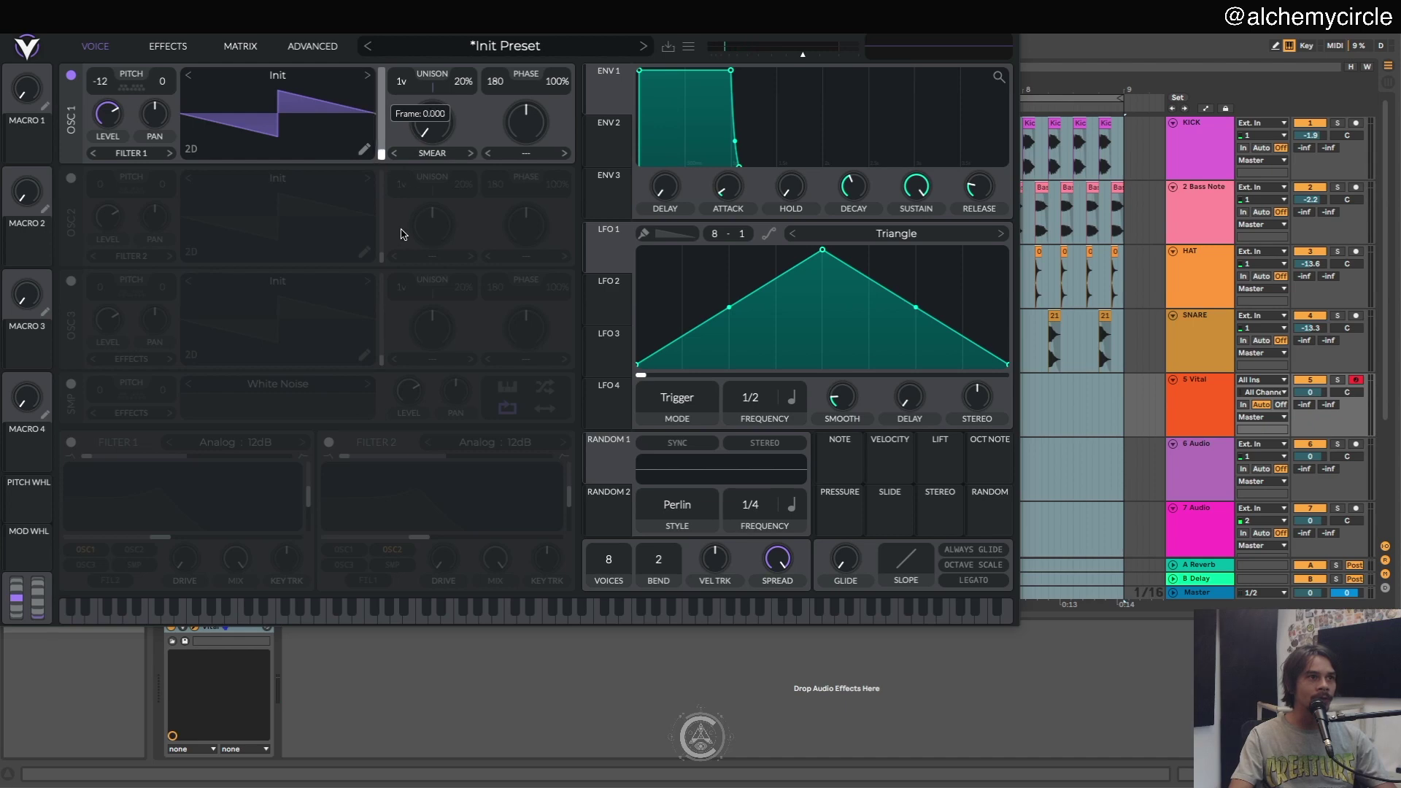
pyautogui.click(191, 46)
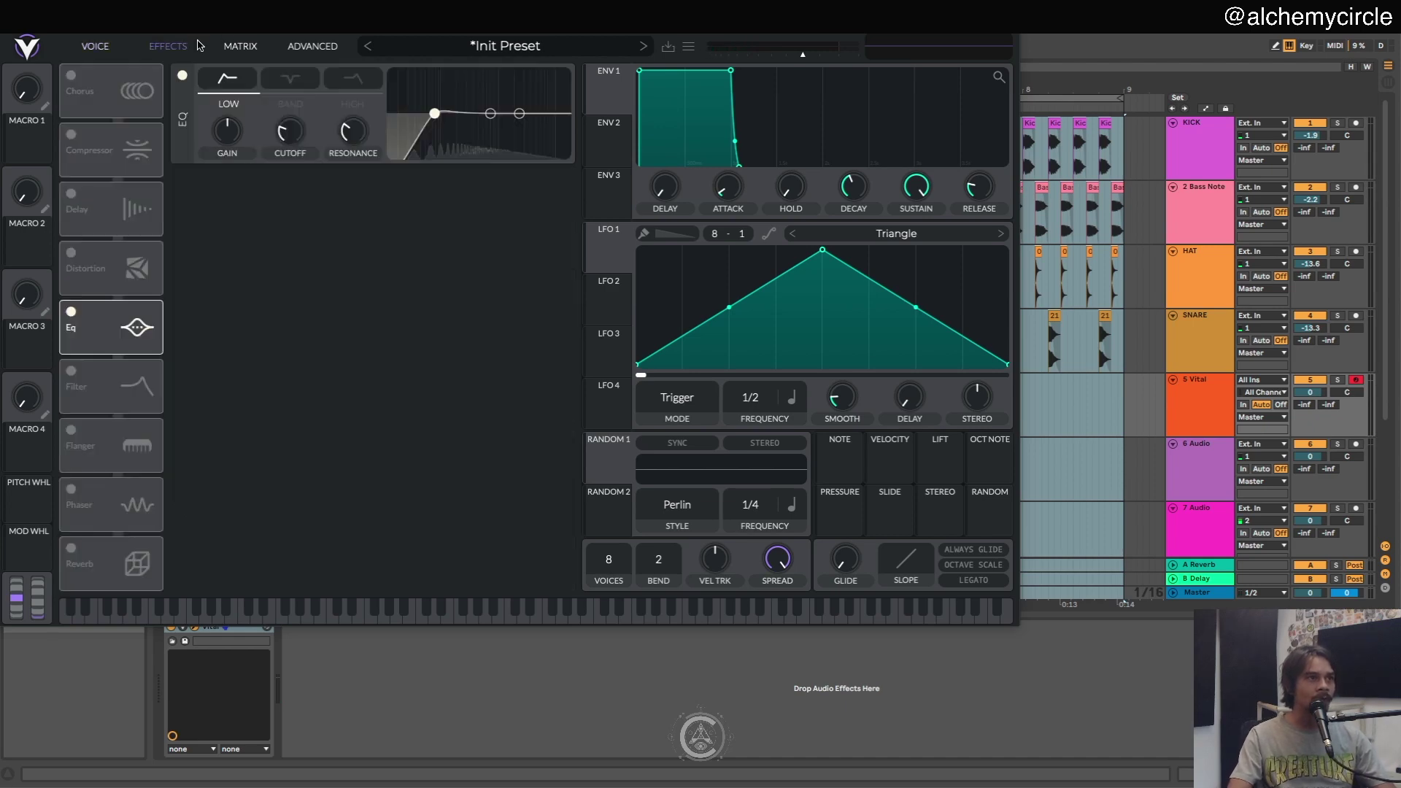
pyautogui.click(127, 49)
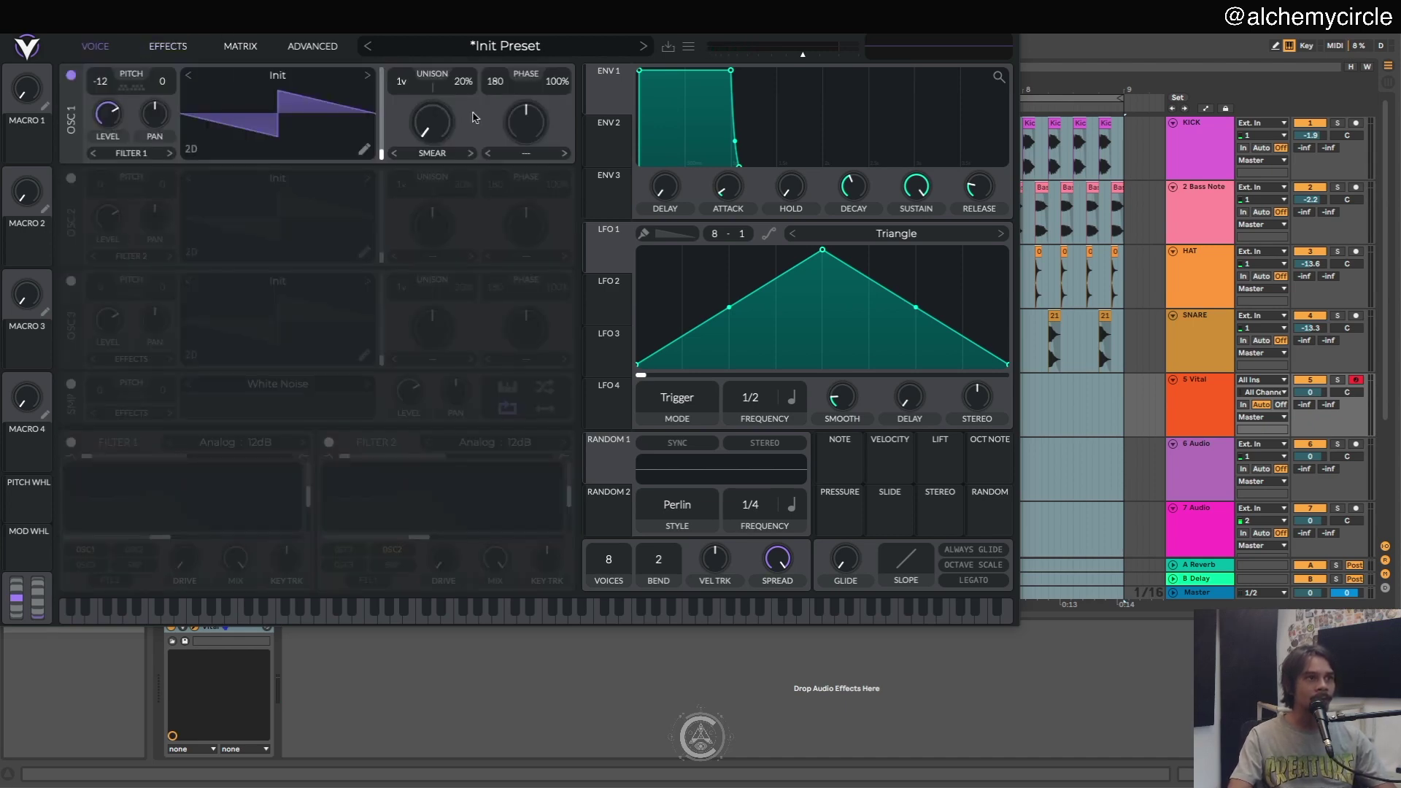
# - Add a Frequency Filter modifier to the wave source in oscillator 1's wavetable editor and give it a second keyframe
pyautogui.click(365, 149)
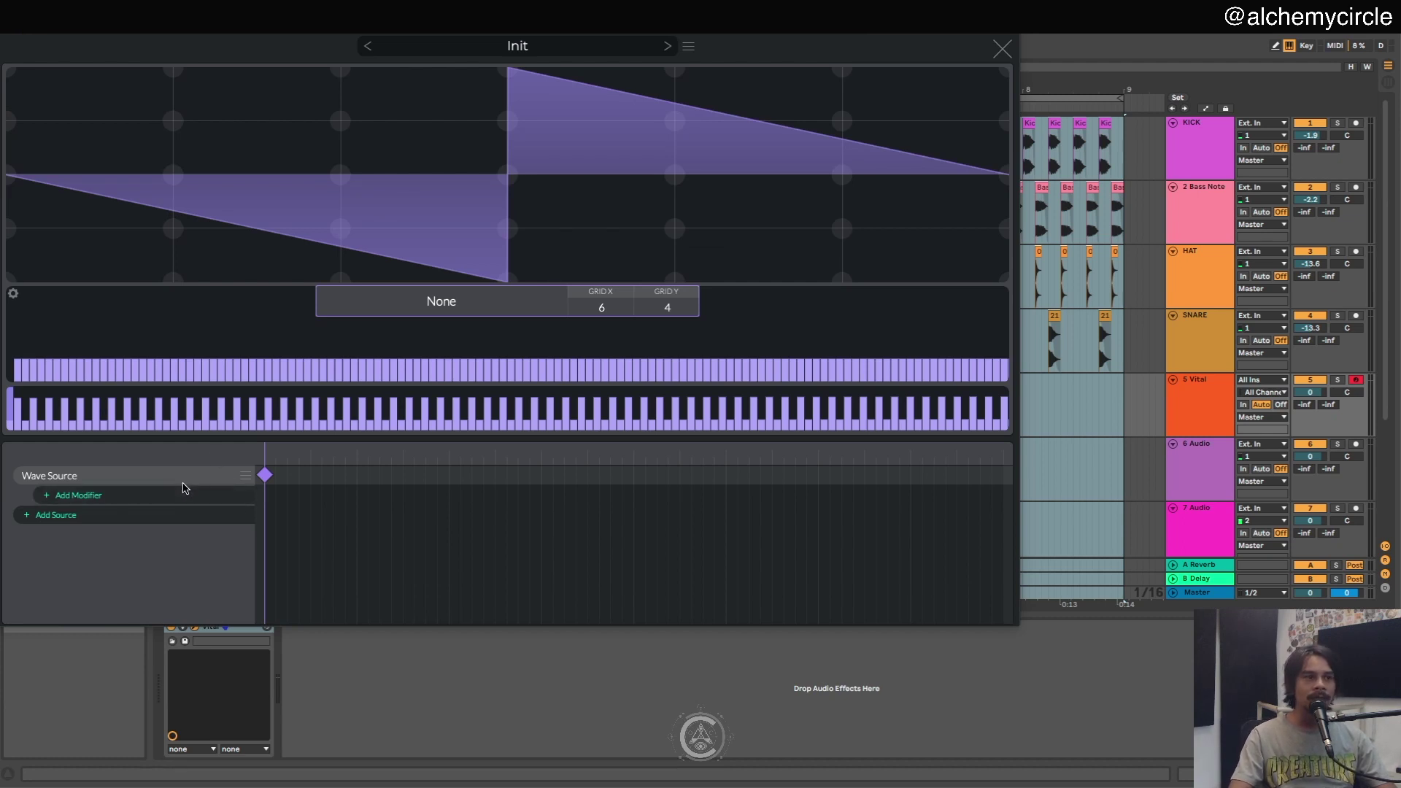
pyautogui.click(113, 500)
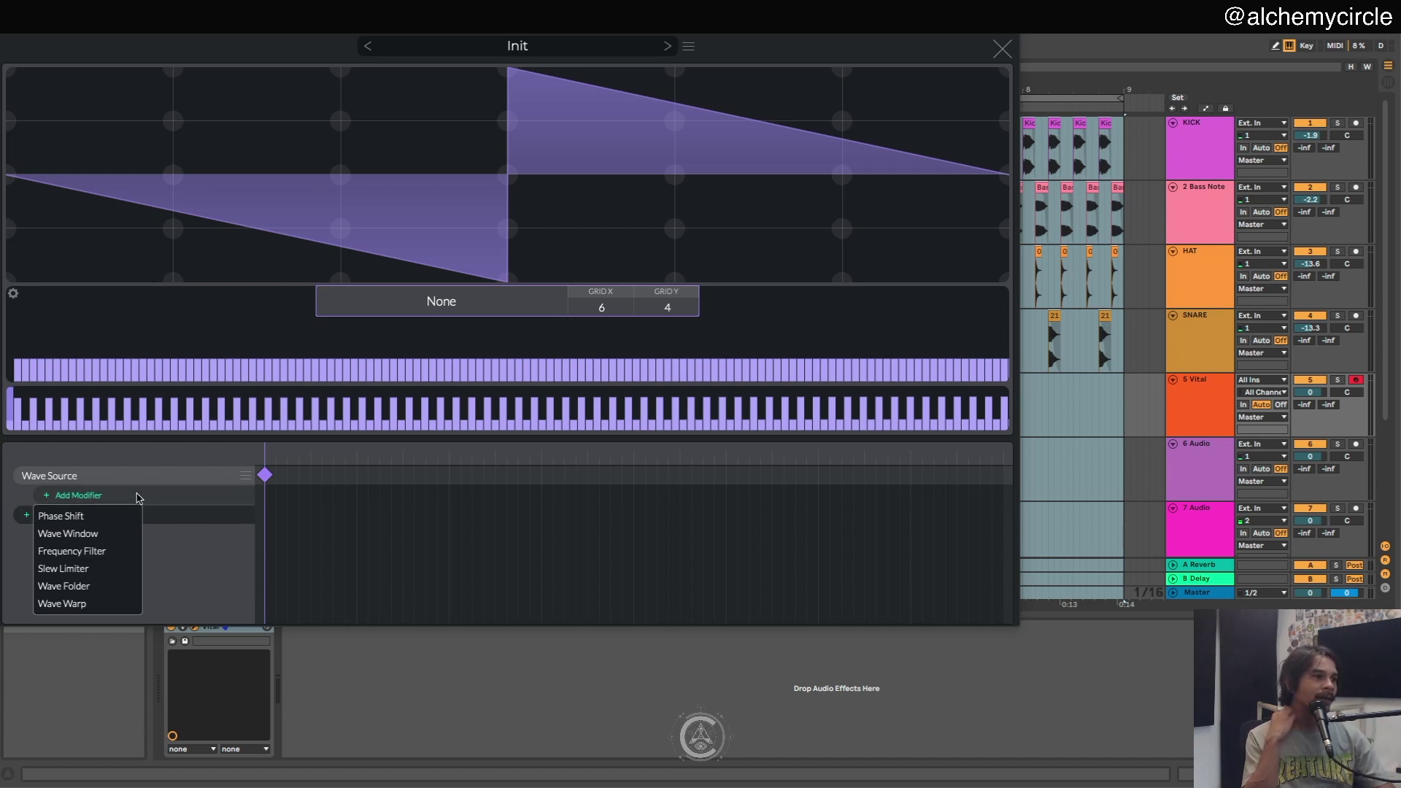
pyautogui.click(109, 554)
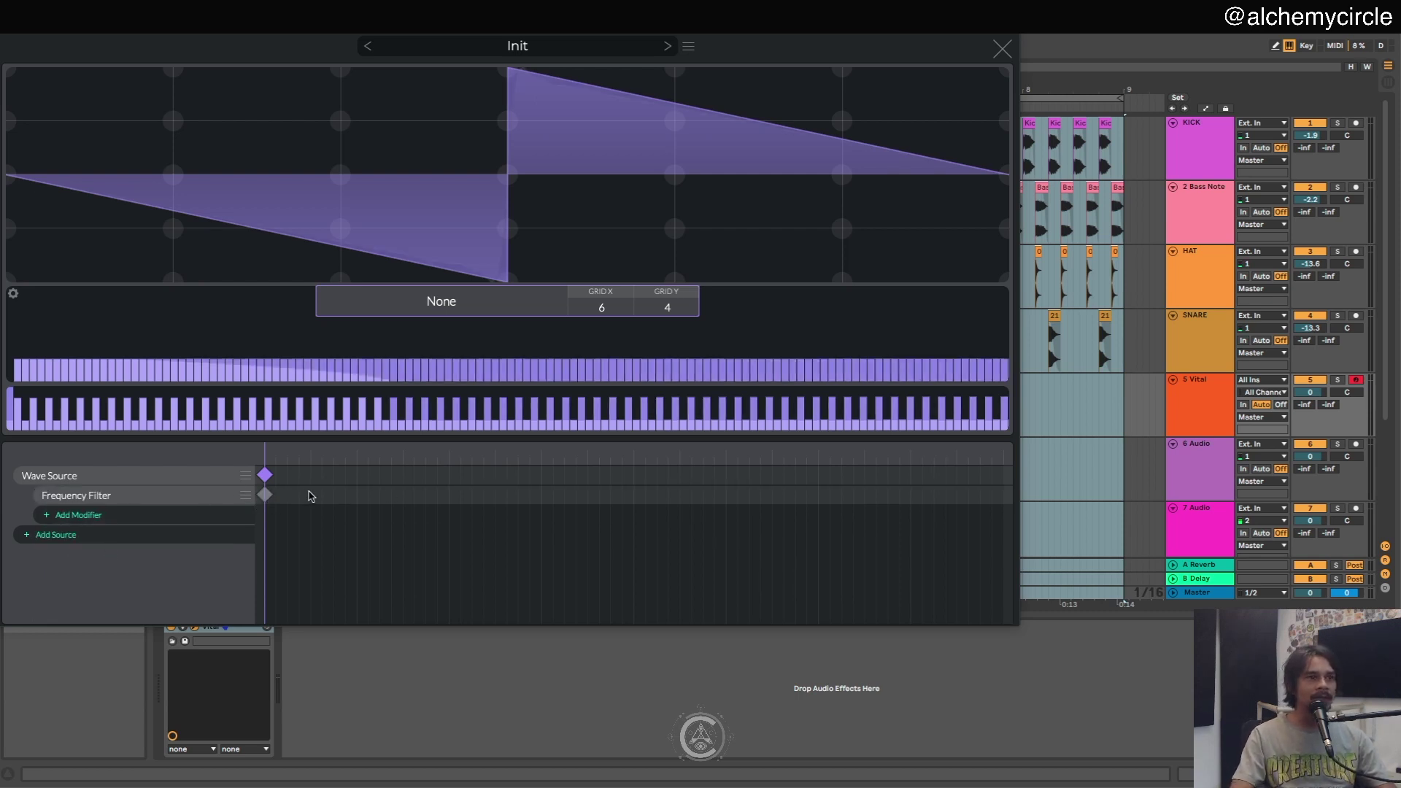
pyautogui.doubleClick(389, 494)
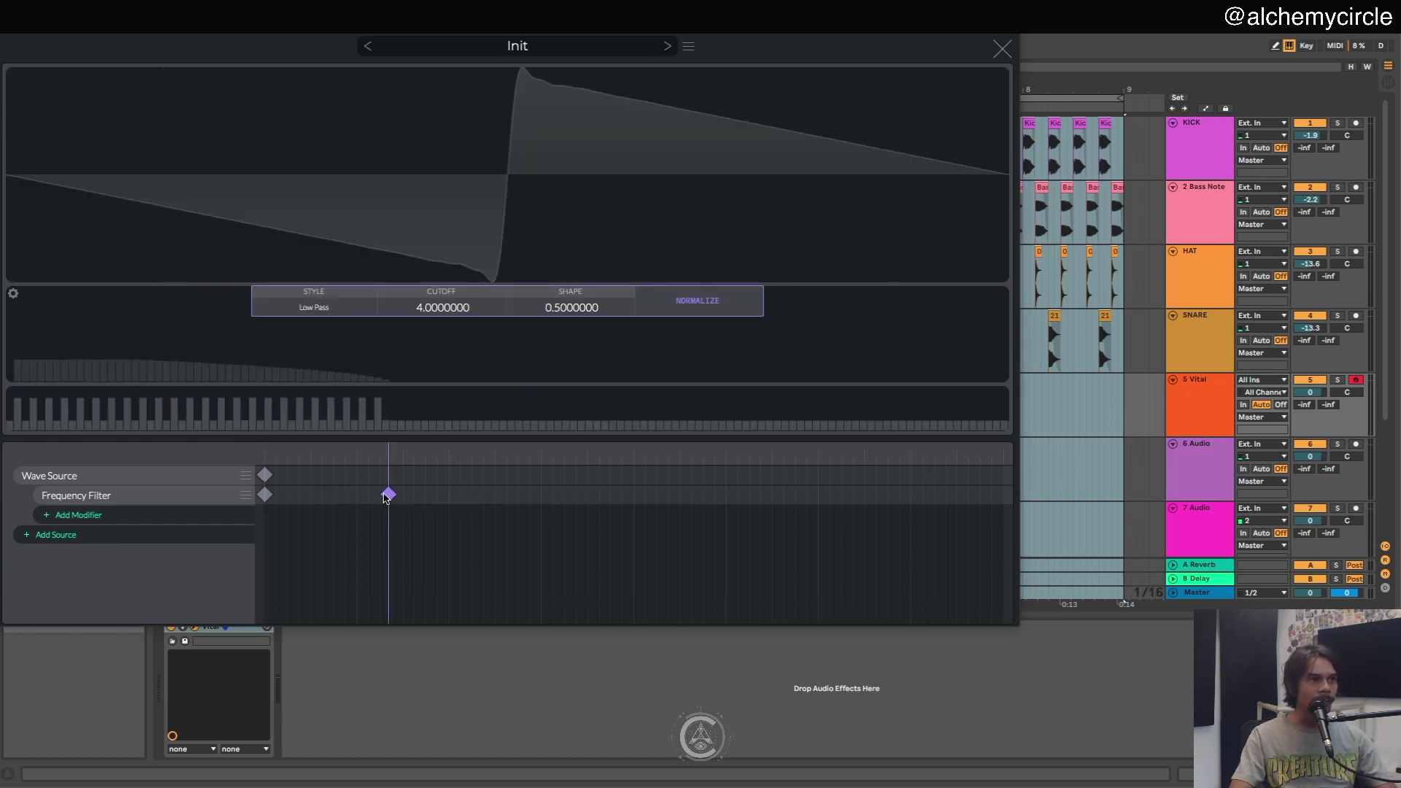
# - Set the Frequency Filter's style to Band Pass at its first keyframe
pyautogui.click(265, 495)
pyautogui.click(318, 307)
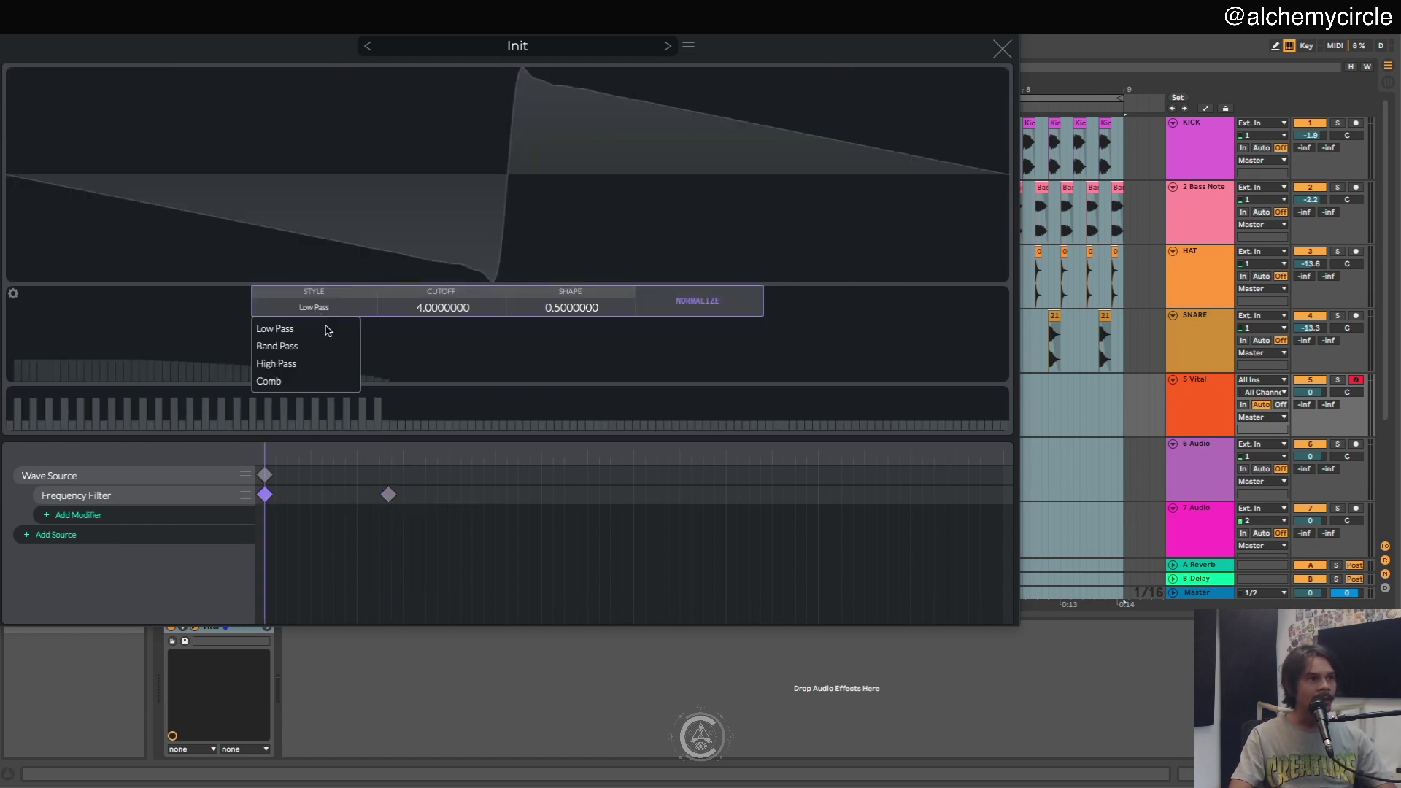
pyautogui.click(292, 346)
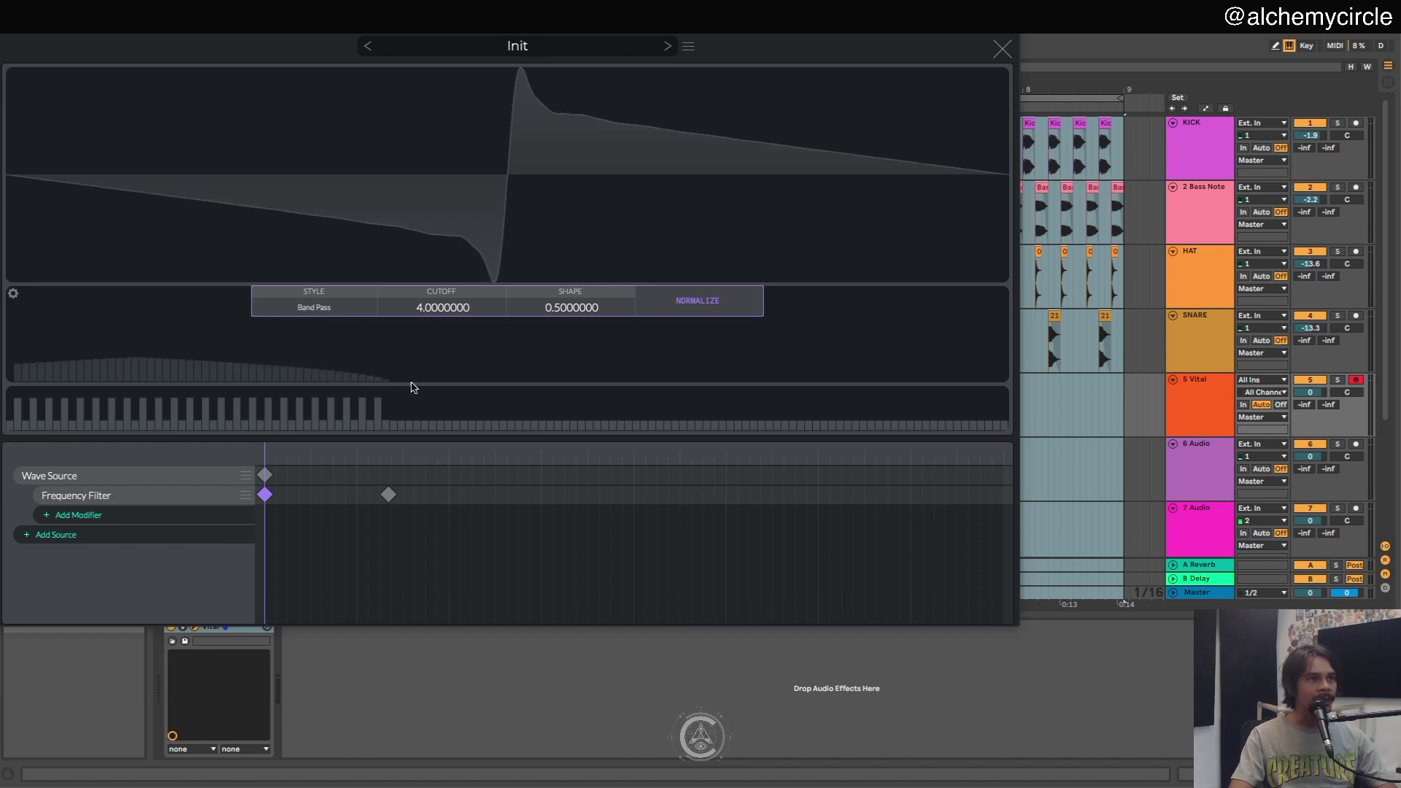
# - Move the second filter keyframe to about a quarter of the timeline and set its cutoff to about 5.99 and shape to about 0.43
pyautogui.click(388, 495)
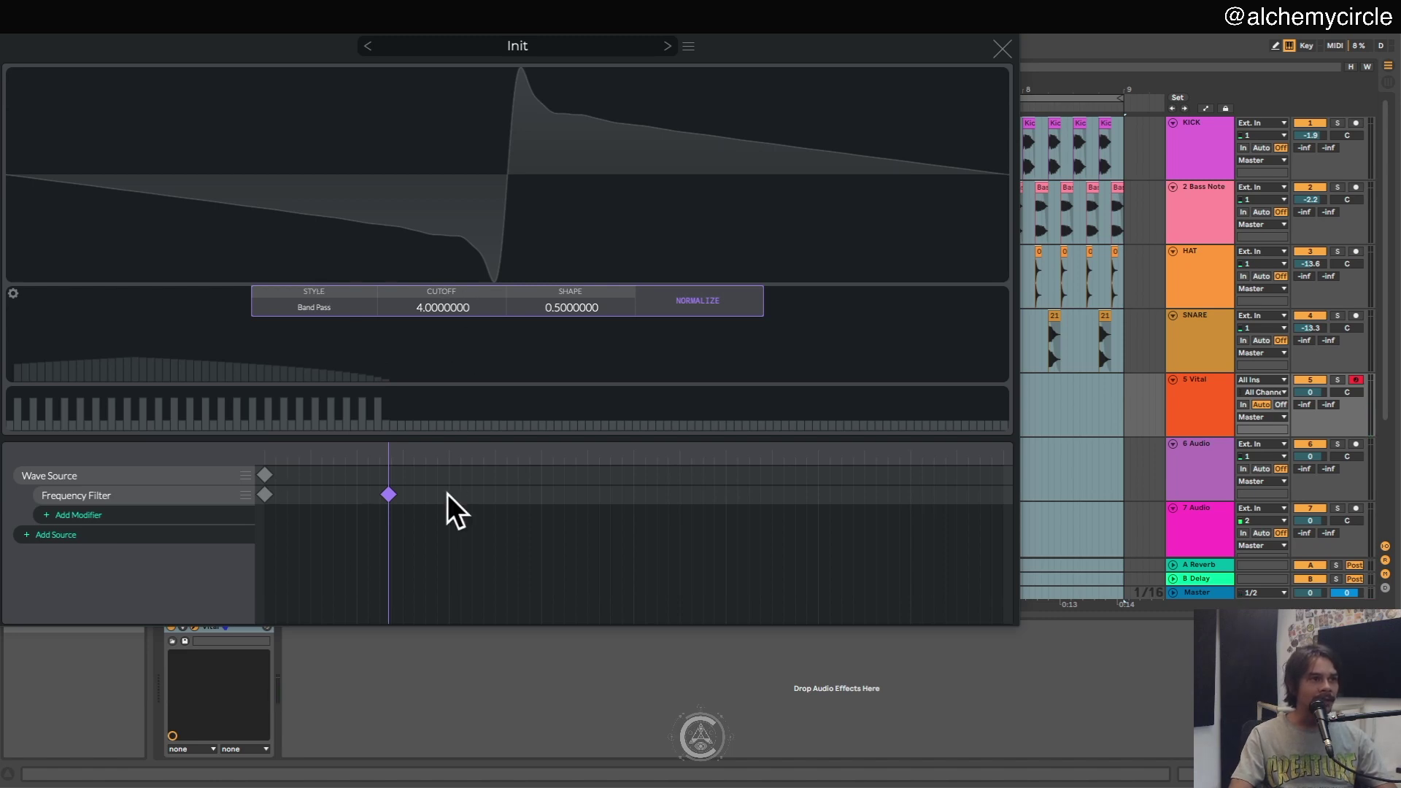
pyautogui.moveTo(388, 495); pyautogui.dragTo(421, 493)
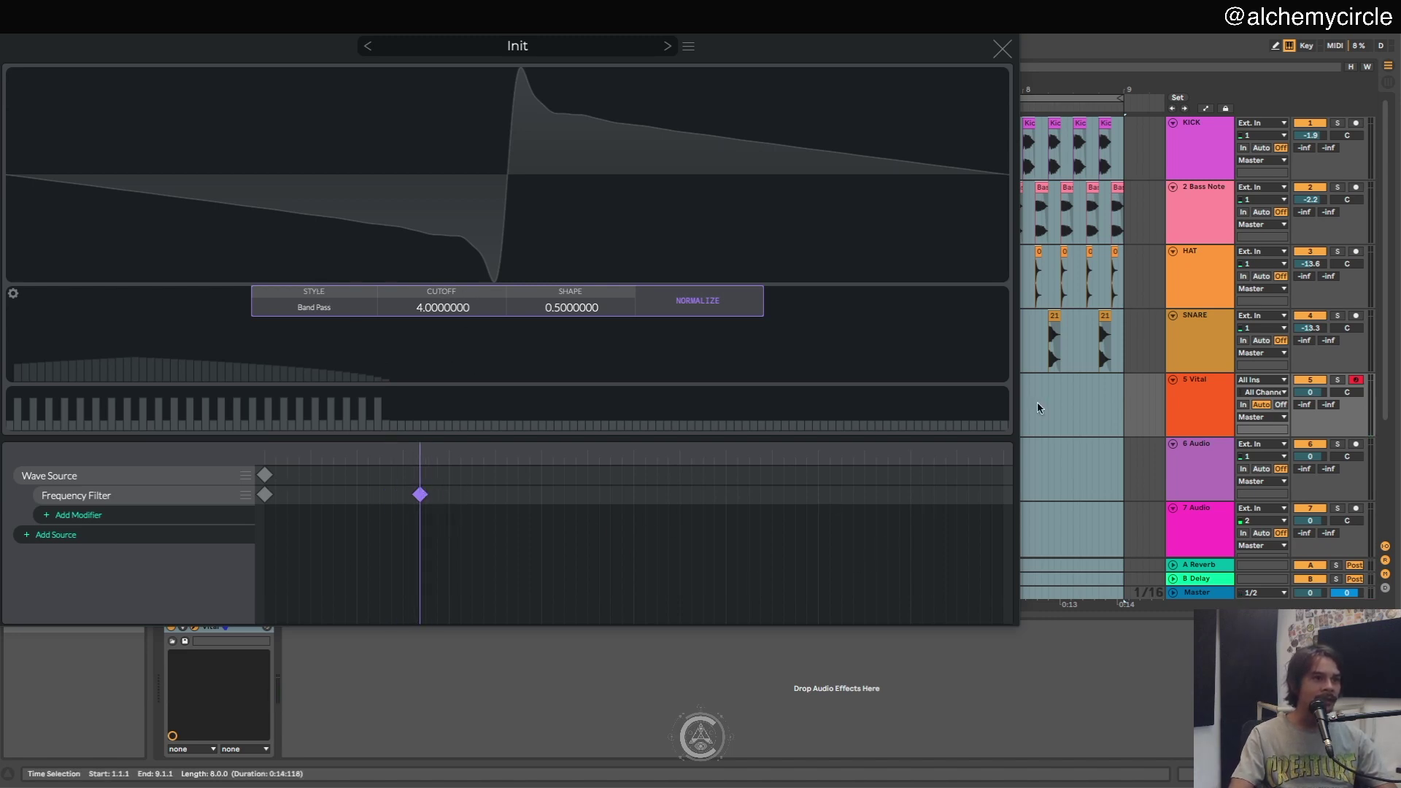
pyautogui.moveTo(420, 495); pyautogui.dragTo(470, 497)
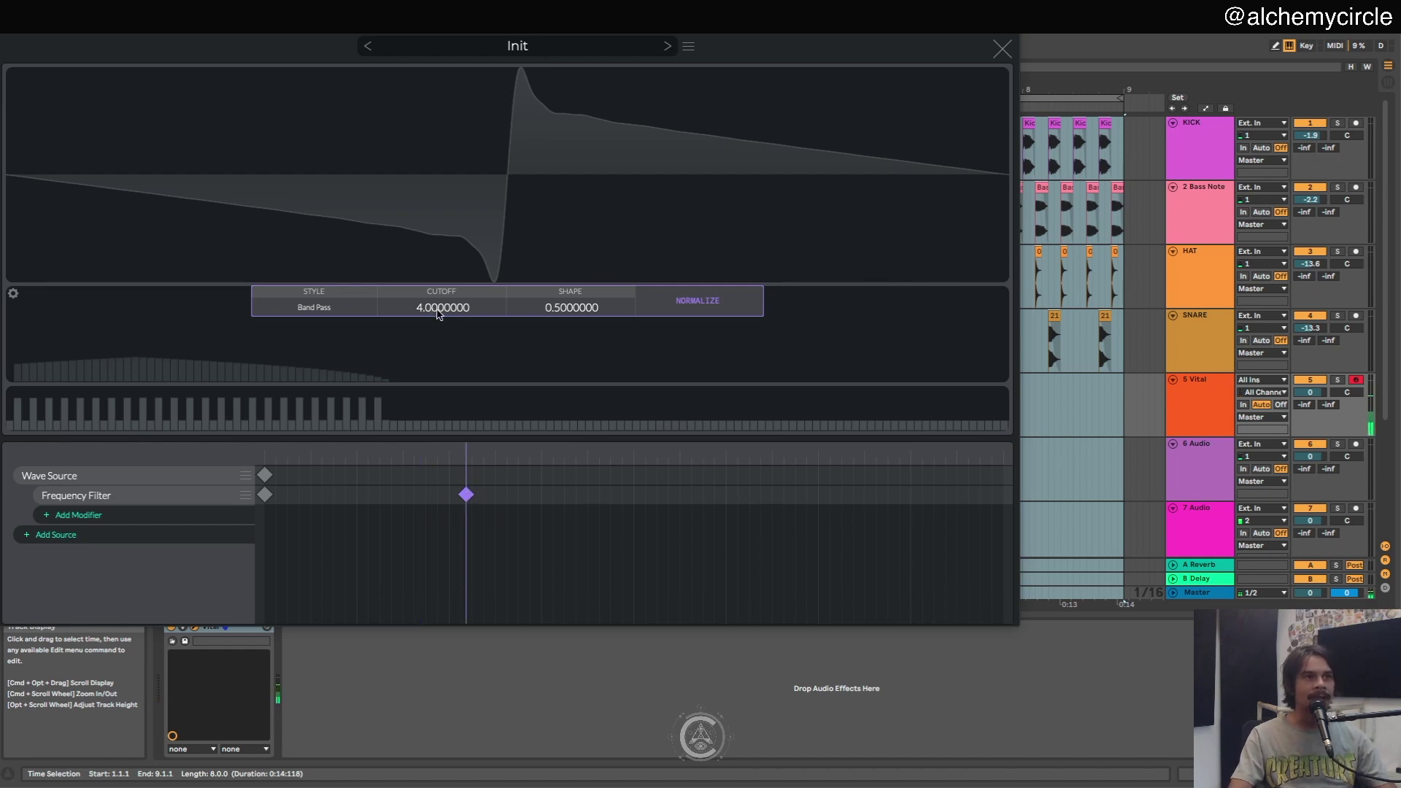
pyautogui.moveTo(445, 315)
pyautogui.mouseDown()
pyautogui.moveTo(441, 345)
pyautogui.moveTo(443, 299)
pyautogui.mouseUp()
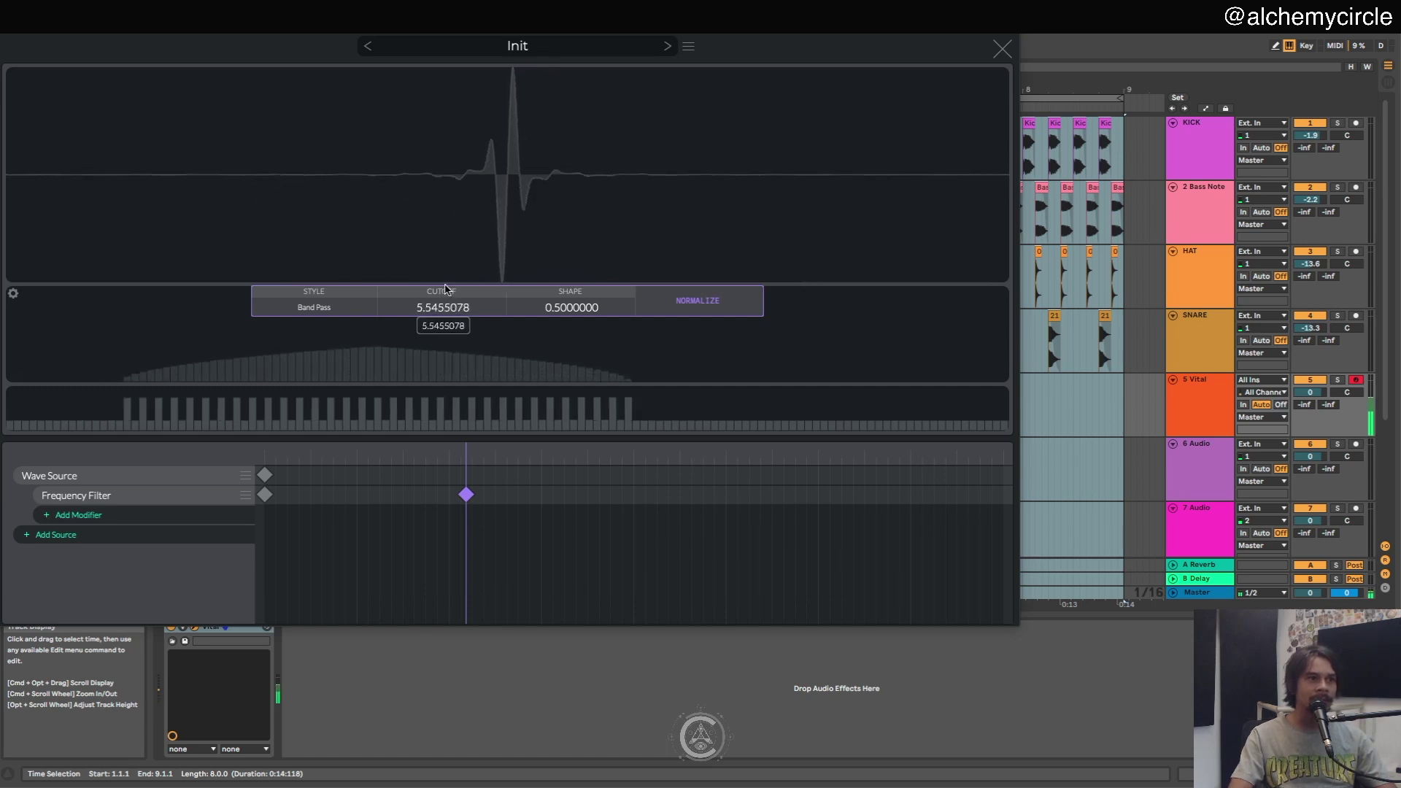
pyautogui.moveTo(571, 314)
pyautogui.mouseDown()
pyautogui.moveTo(570, 292)
pyautogui.moveTo(565, 333)
pyautogui.moveTo(558, 309)
pyautogui.mouseUp()
pyautogui.moveTo(472, 292)
pyautogui.mouseDown()
pyautogui.moveTo(471, 318)
pyautogui.moveTo(469, 298)
pyautogui.moveTo(463, 310)
pyautogui.mouseUp()
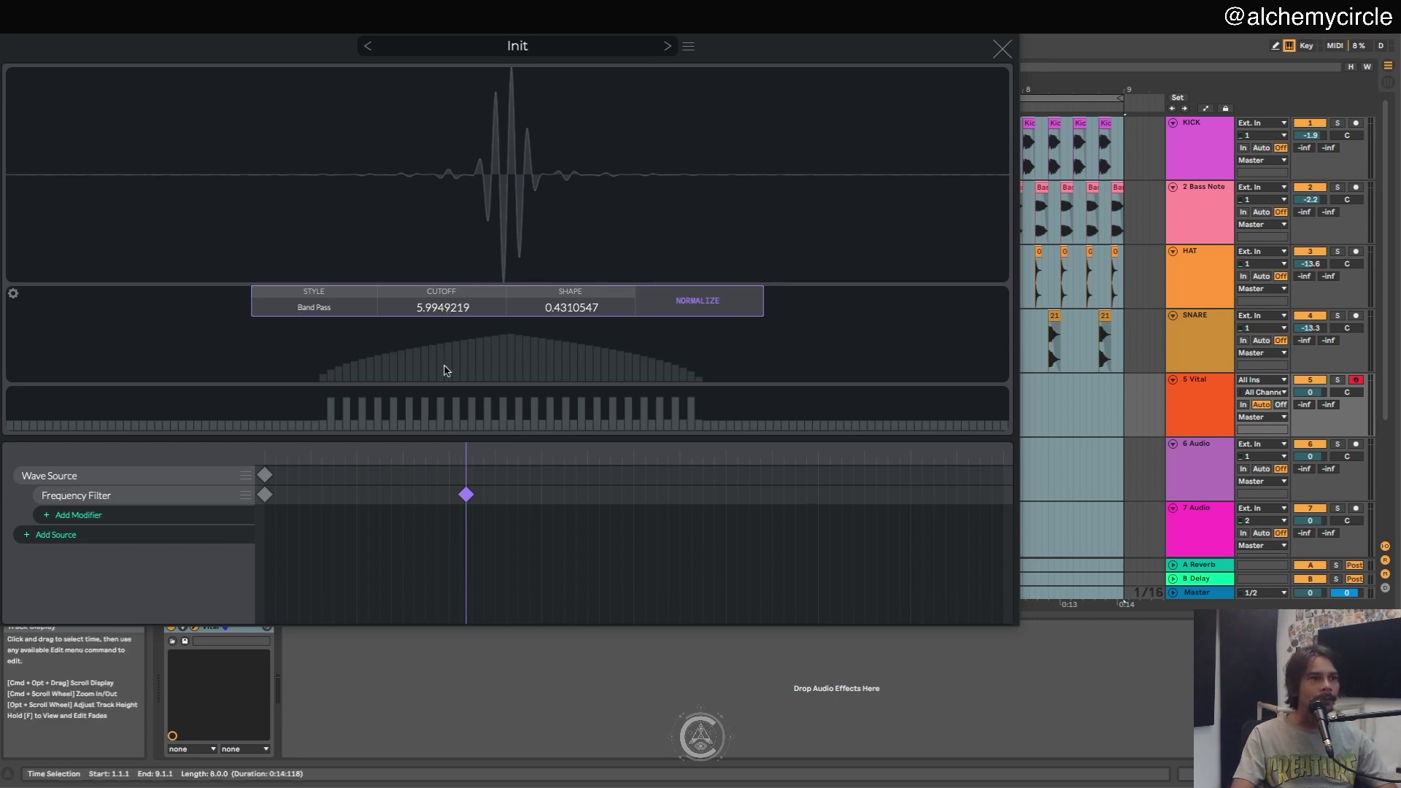
# - Add a third and fourth Frequency Filter keyframe and place the third slightly past the middle of the timeline
pyautogui.doubleClick(591, 496)
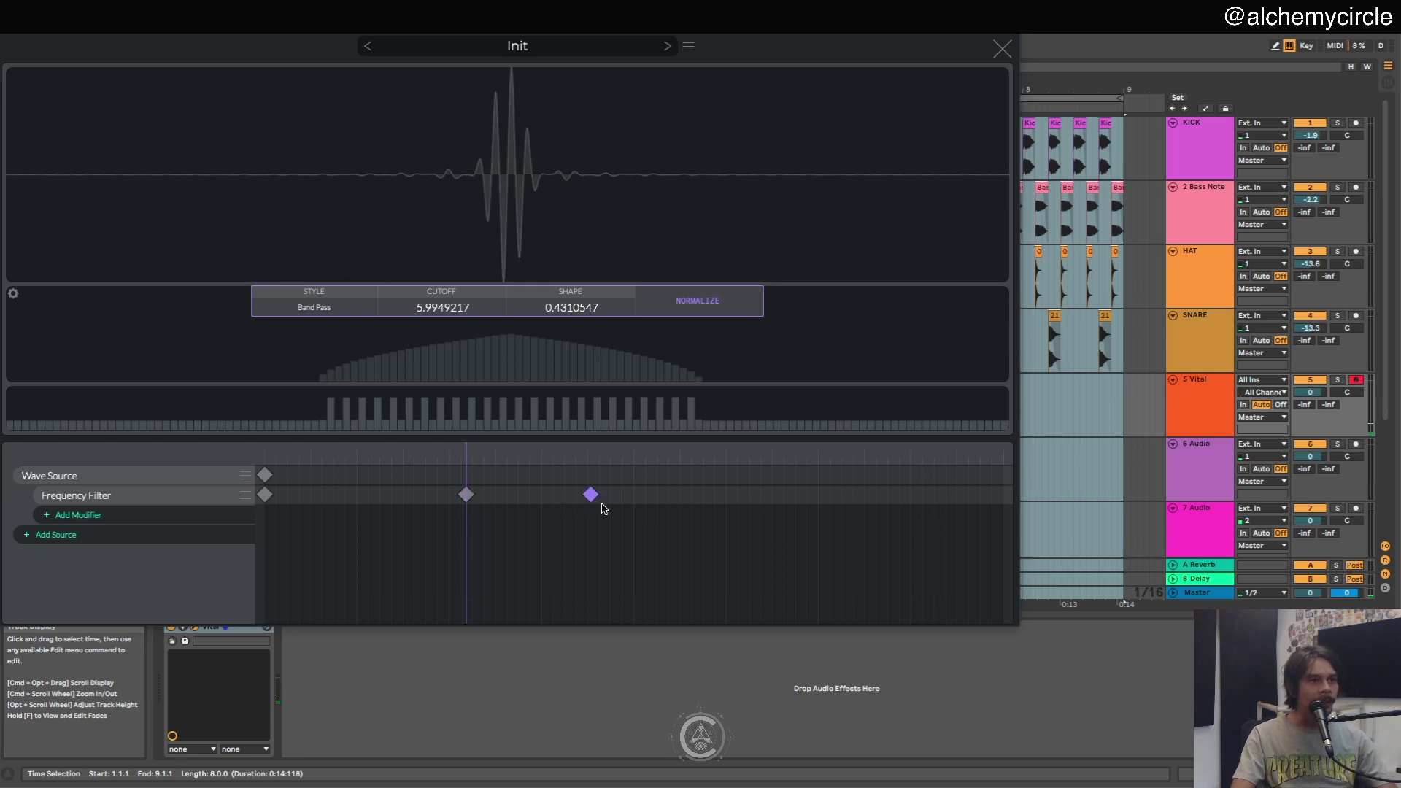
pyautogui.doubleClick(809, 496)
pyautogui.moveTo(591, 495); pyautogui.dragTo(682, 503)
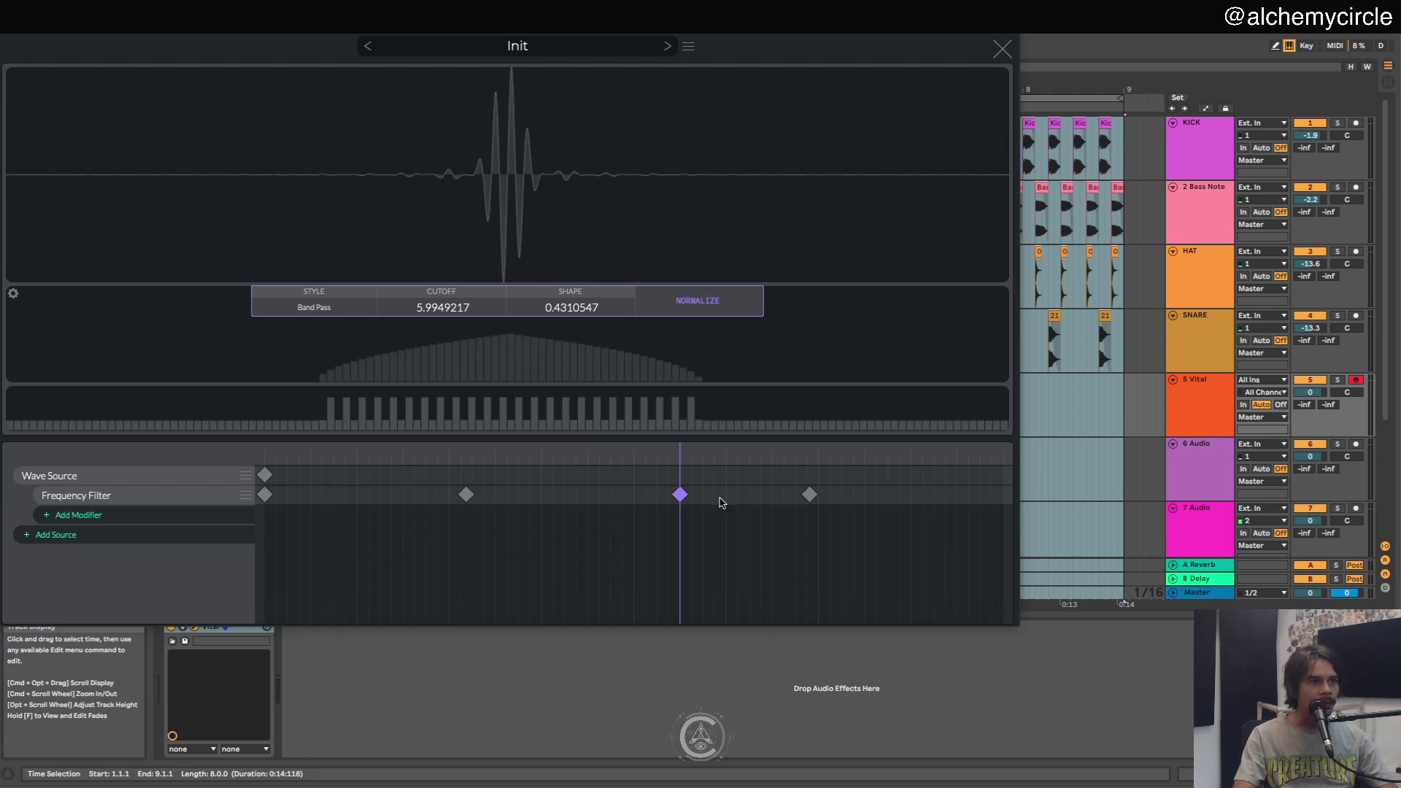
# - Set the third filter keyframe's cutoff to about 2.31 and its shape to about 0.56
pyautogui.moveTo(468, 301); pyautogui.dragTo(447, 436)
pyautogui.moveTo(552, 308)
pyautogui.mouseDown()
pyautogui.moveTo(550, 332)
pyautogui.moveTo(549, 286)
pyautogui.mouseUp()
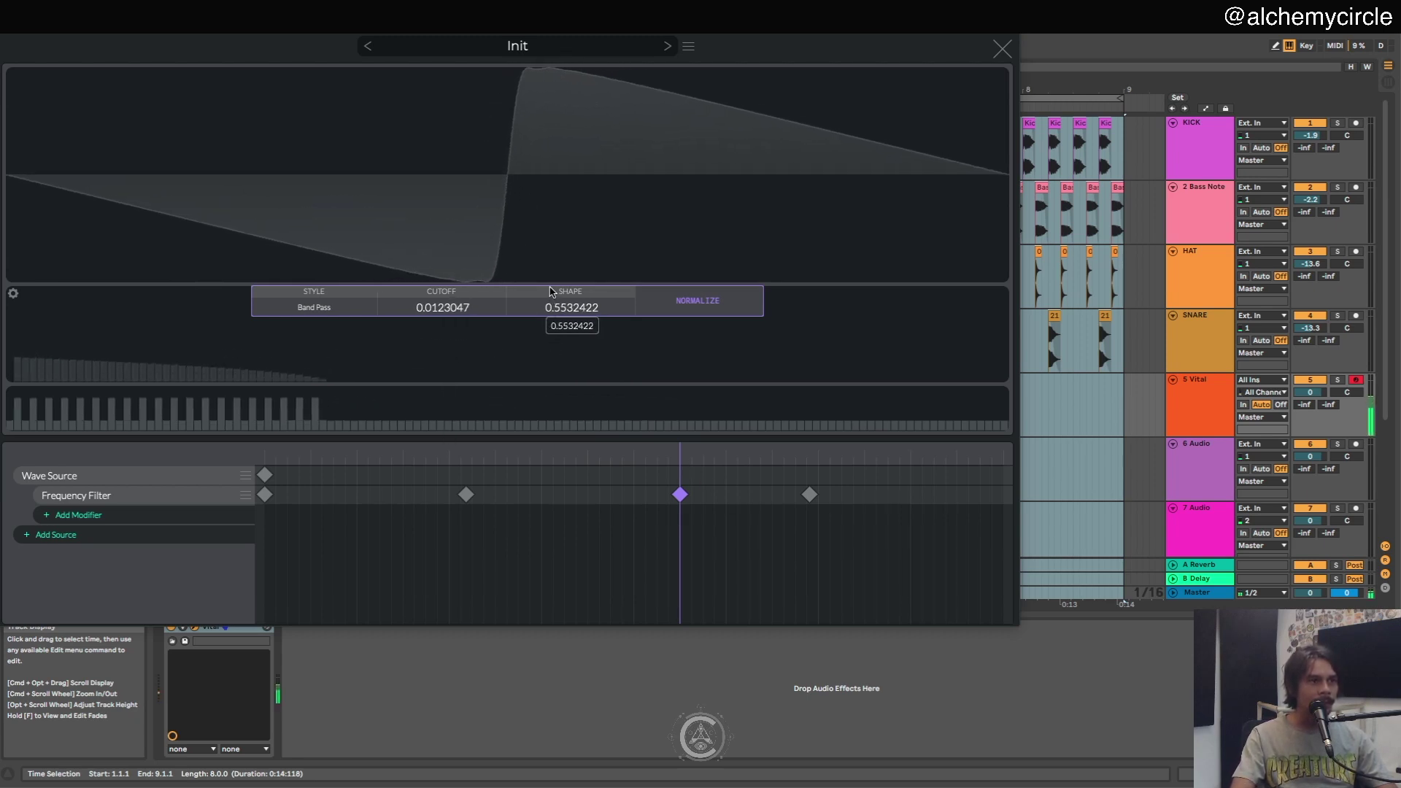
pyautogui.moveTo(463, 309); pyautogui.dragTo(454, 276)
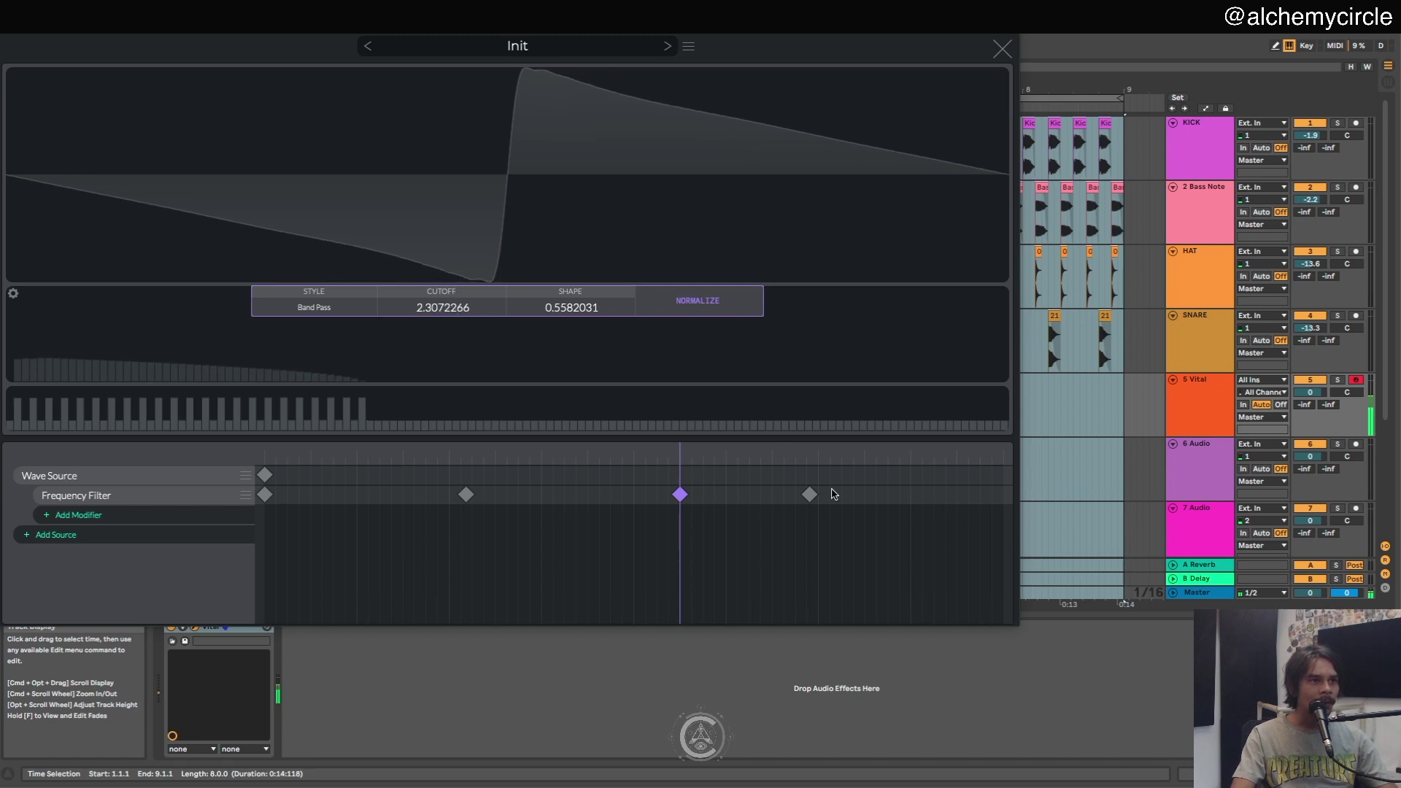
# - Move the fourth filter keyframe to about four-fifths of the timeline and adjust its cutoff and shape
pyautogui.moveTo(810, 501); pyautogui.dragTo(868, 500)
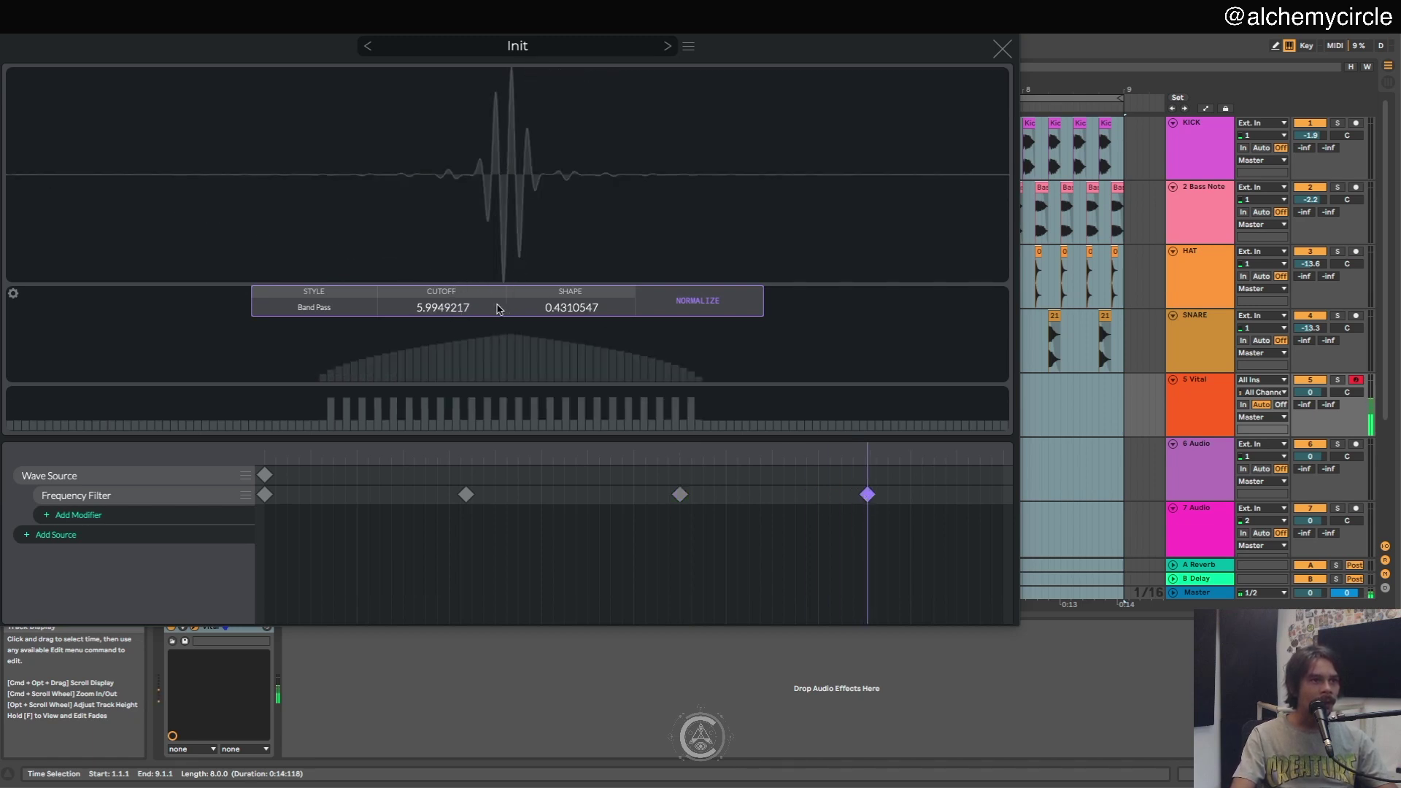
pyautogui.moveTo(464, 311)
pyautogui.mouseDown()
pyautogui.moveTo(465, 326)
pyautogui.moveTo(464, 305)
pyautogui.mouseUp()
pyautogui.moveTo(571, 308); pyautogui.dragTo(562, 335)
pyautogui.moveTo(453, 309); pyautogui.dragTo(457, 299)
pyautogui.moveTo(702, 446); pyautogui.dragTo(386, 469)
# - Shift the second filter keyframe slightly later and set its cutoff to about 5.79 and shape to about 0.55
pyautogui.click(466, 495)
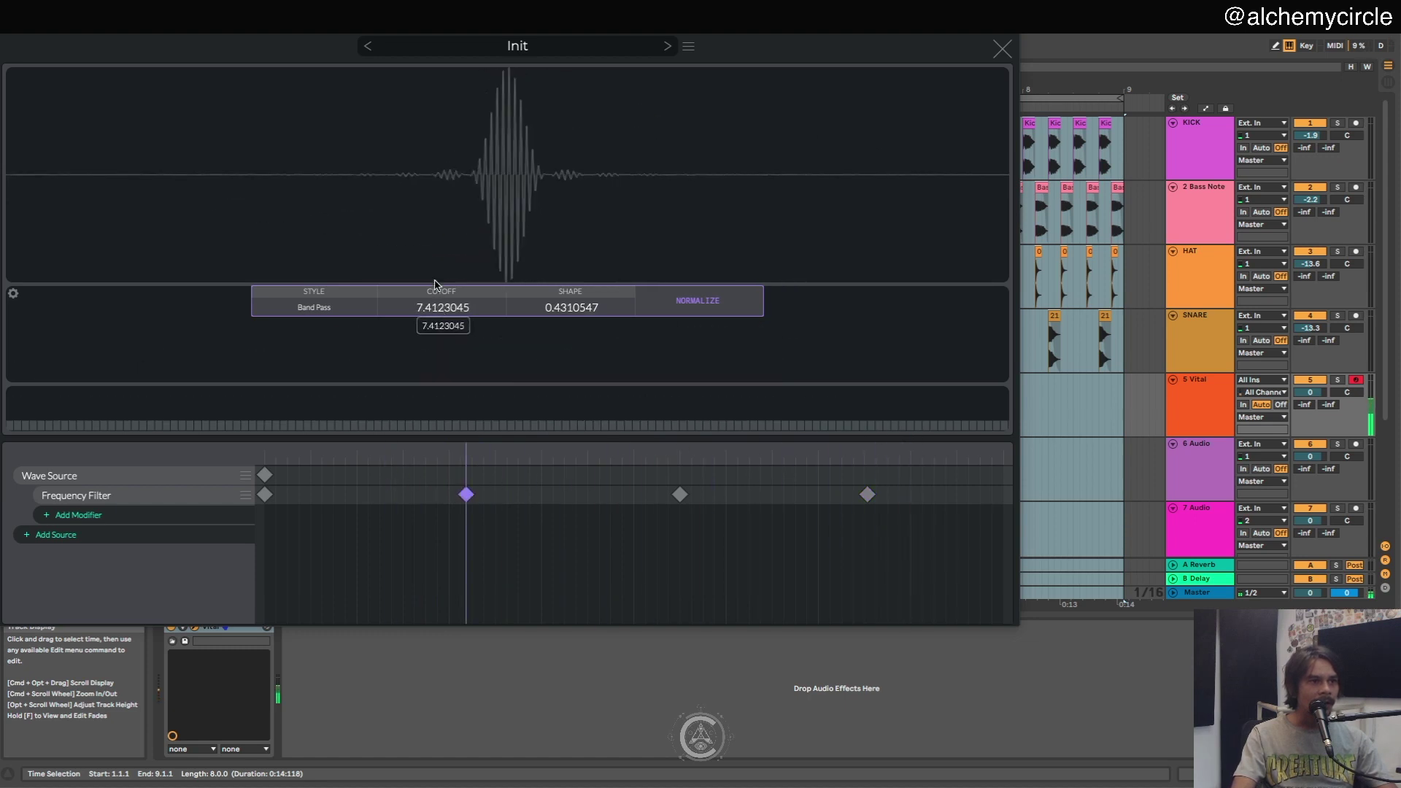
pyautogui.moveTo(438, 298); pyautogui.dragTo(440, 318)
pyautogui.moveTo(570, 307); pyautogui.dragTo(523, 430)
pyautogui.moveTo(442, 461); pyautogui.dragTo(480, 498)
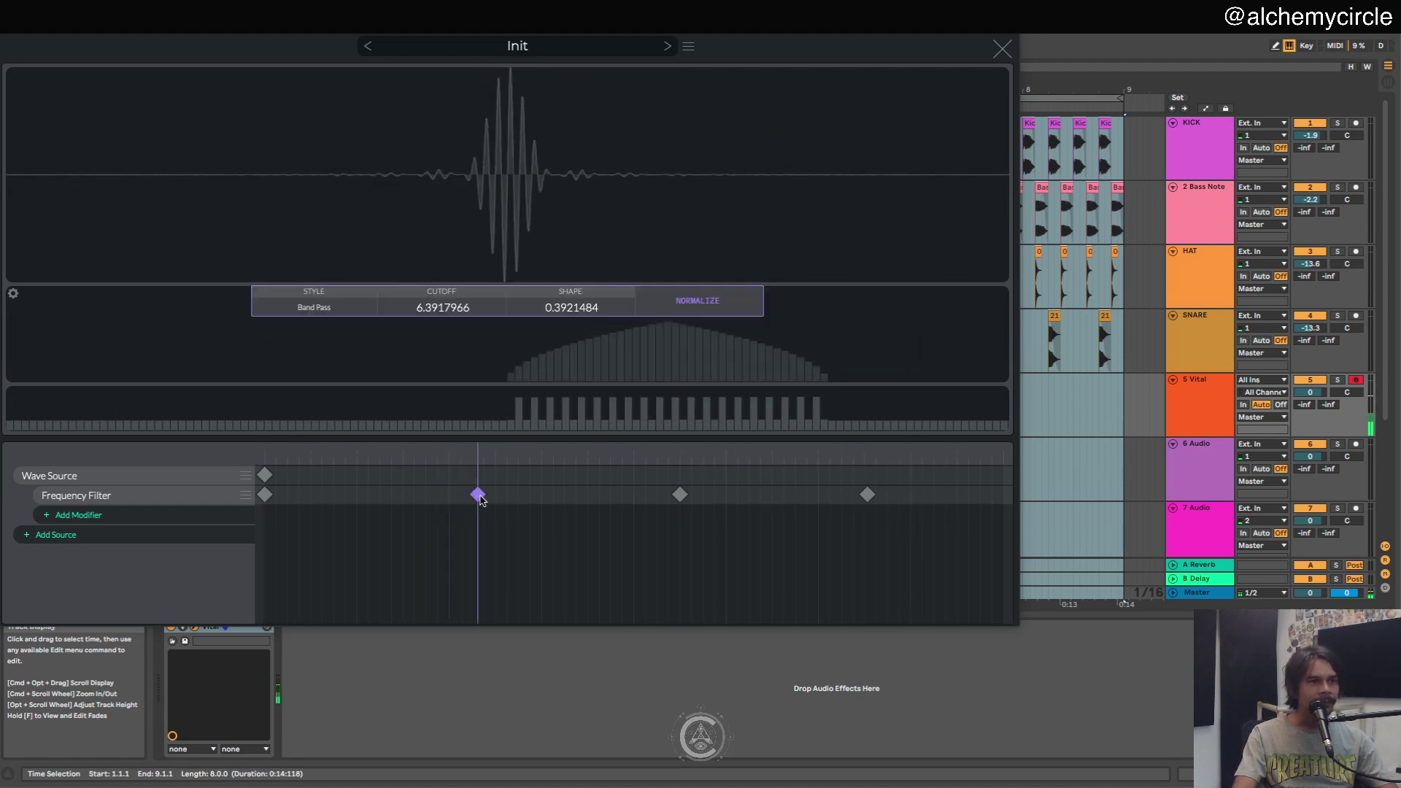
pyautogui.moveTo(451, 328); pyautogui.dragTo(540, 344)
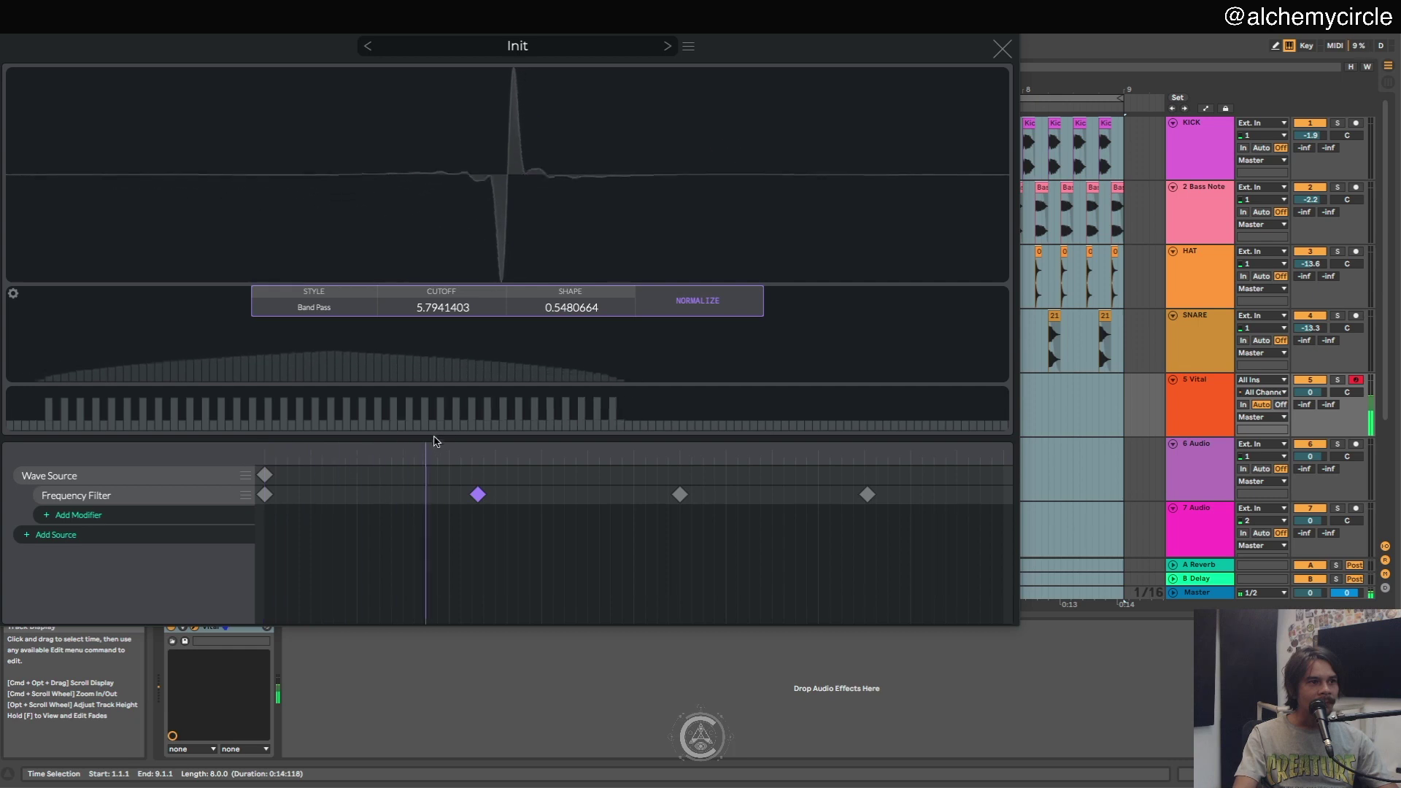
# - Reposition the last two filter keyframes and set the fourth's cutoff to about 7.38 and shape to about 0.28
pyautogui.moveTo(682, 495)
pyautogui.mouseDown()
pyautogui.moveTo(922, 488)
pyautogui.moveTo(709, 495)
pyautogui.mouseUp()
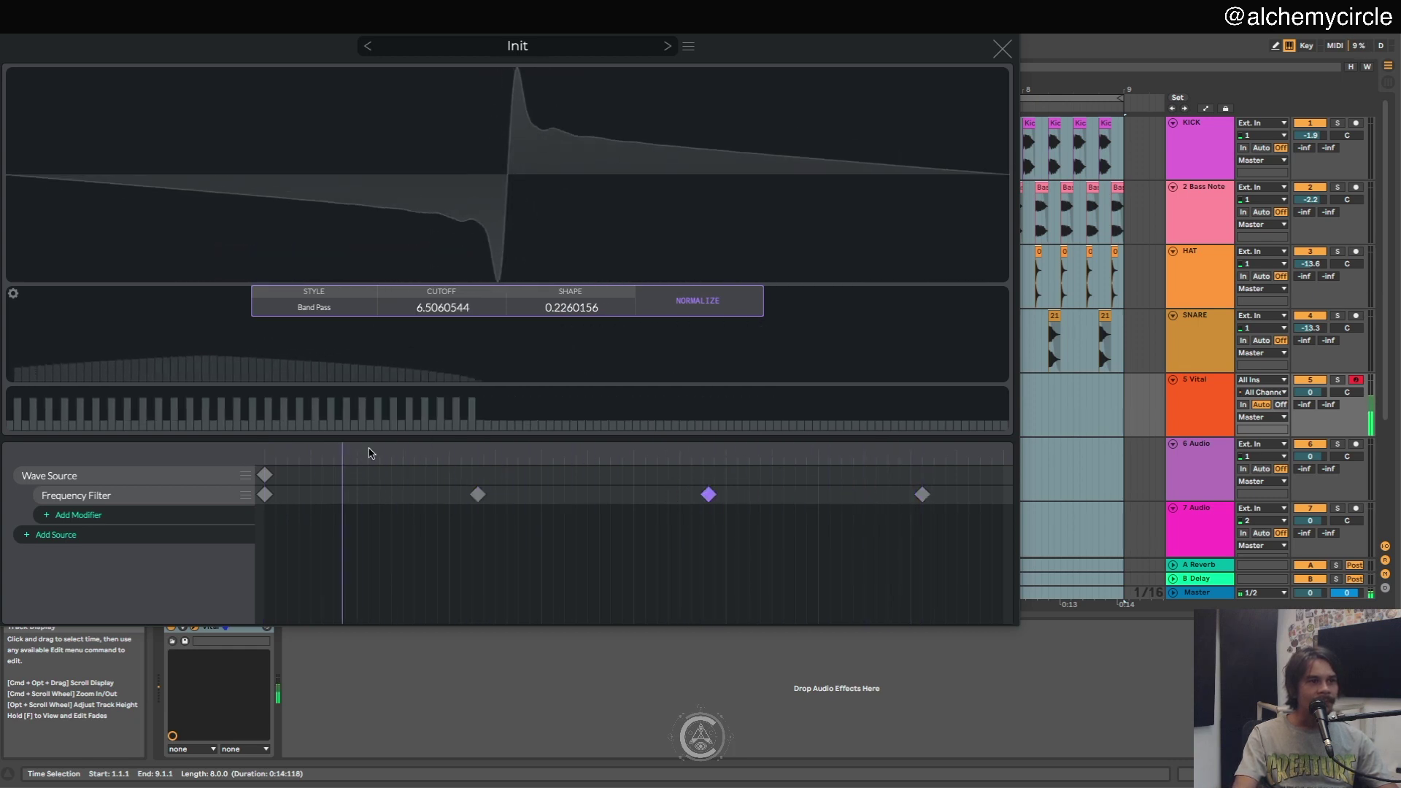
pyautogui.moveTo(805, 445); pyautogui.dragTo(848, 494)
pyautogui.moveTo(595, 311)
pyautogui.mouseDown()
pyautogui.moveTo(588, 357)
pyautogui.moveTo(570, 318)
pyautogui.mouseUp()
pyautogui.moveTo(476, 309)
pyautogui.mouseDown()
pyautogui.moveTo(465, 285)
pyautogui.moveTo(479, 305)
pyautogui.mouseUp()
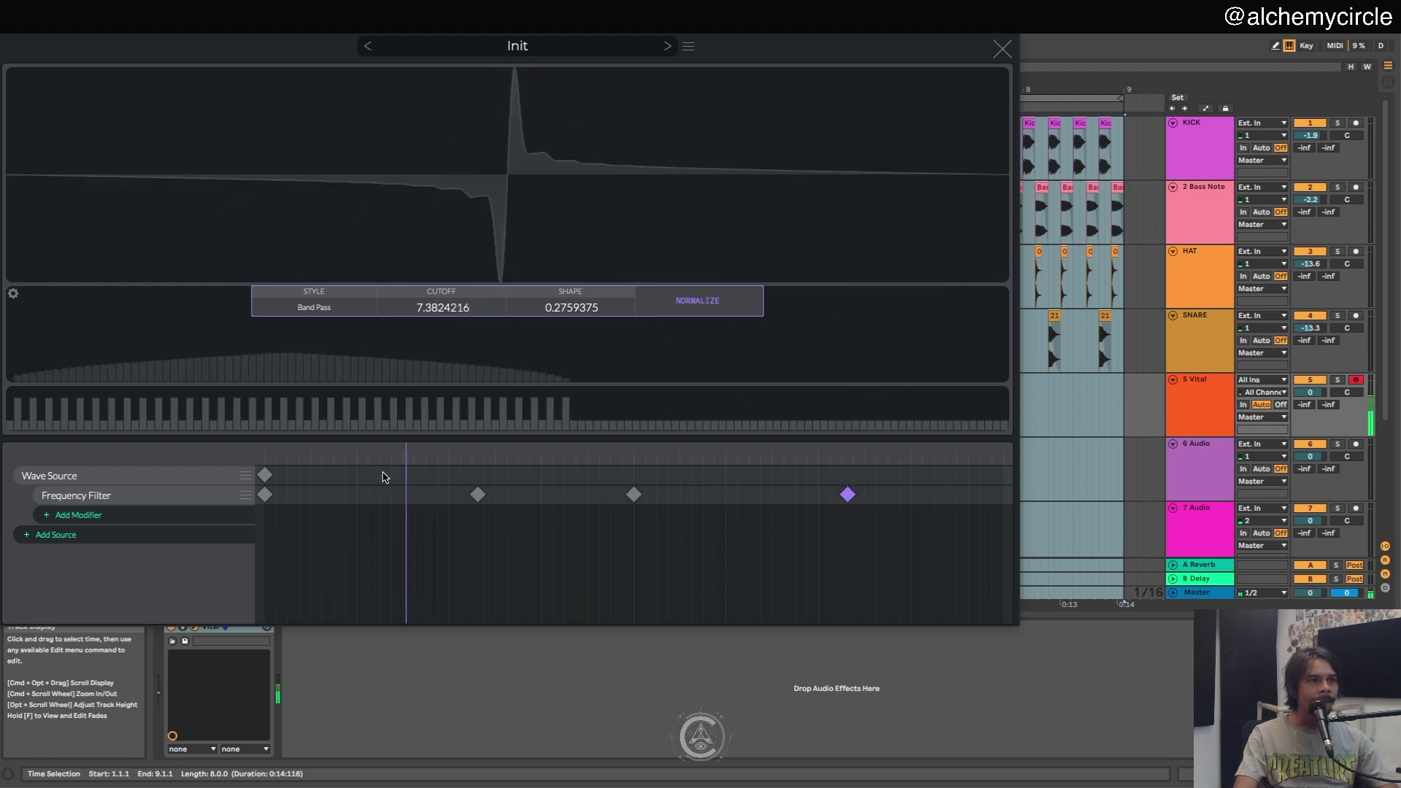
# - Set the second filter keyframe's cutoff to about 6.63 and scrub through the wavetable to check it
pyautogui.click(478, 495)
pyautogui.moveTo(440, 305); pyautogui.dragTo(443, 308)
pyautogui.moveTo(447, 448); pyautogui.dragTo(583, 426)
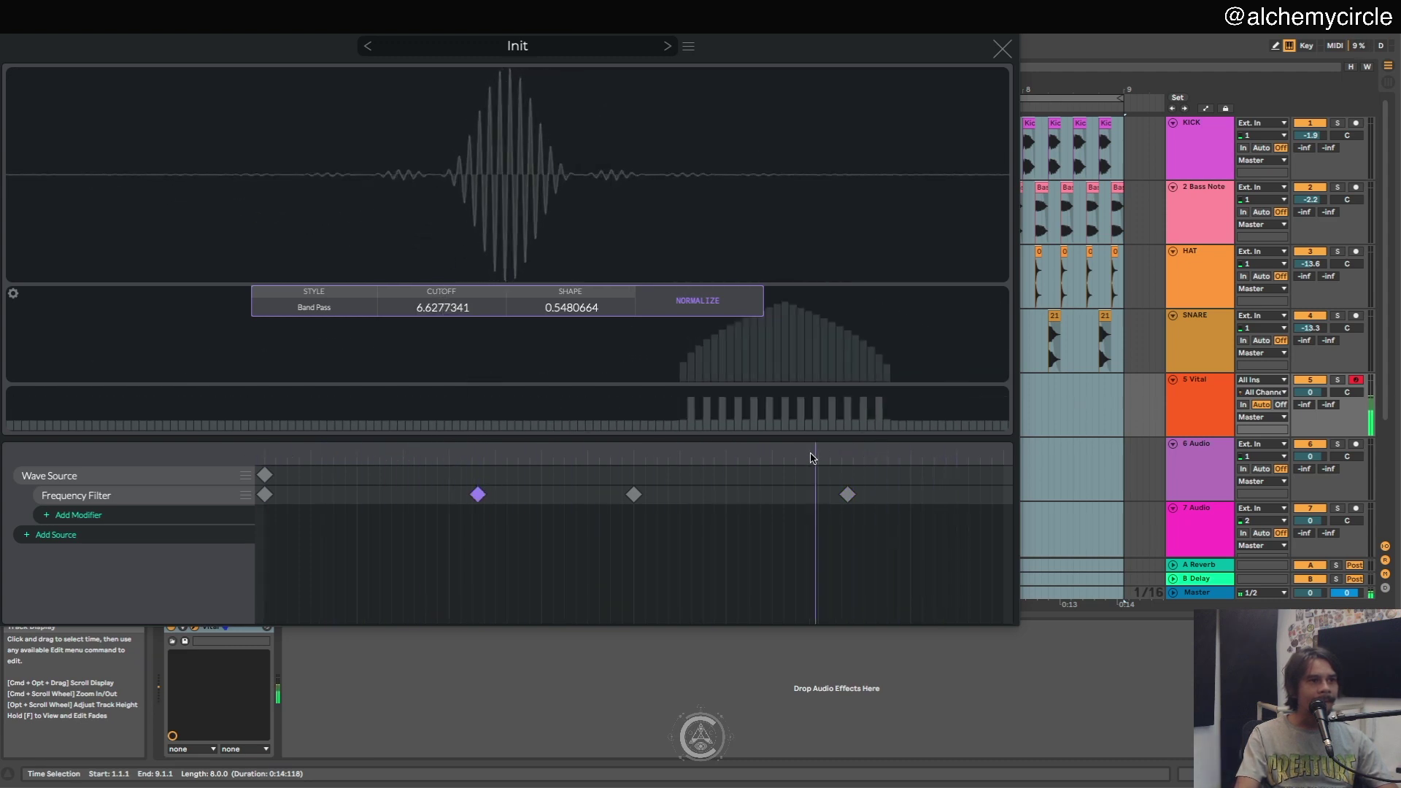
# - Place the third filter keyframe slightly past the middle of the timeline and the fourth a little beyond four-fifths
pyautogui.moveTo(633, 495); pyautogui.dragTo(680, 495)
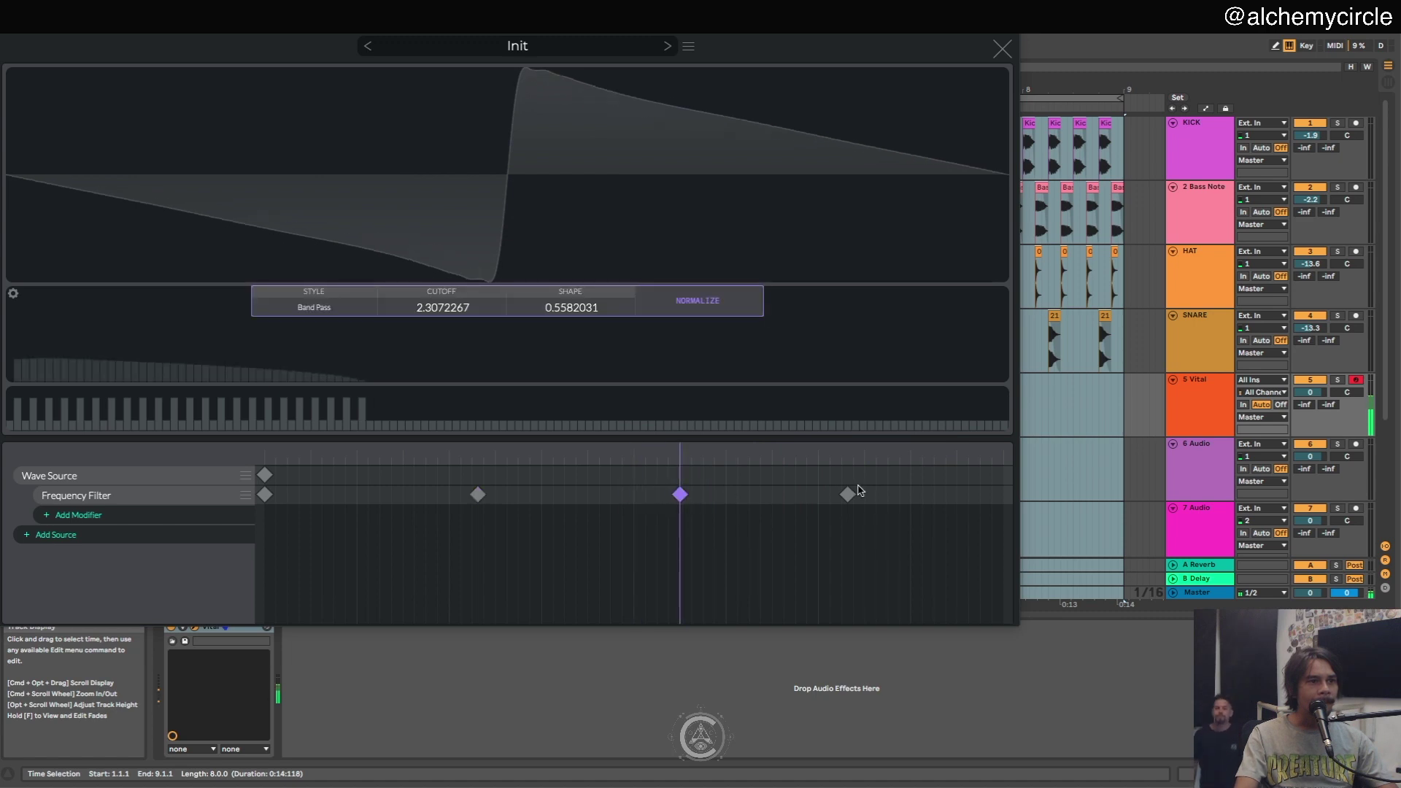
pyautogui.click(846, 495)
pyautogui.moveTo(845, 495); pyautogui.dragTo(882, 495)
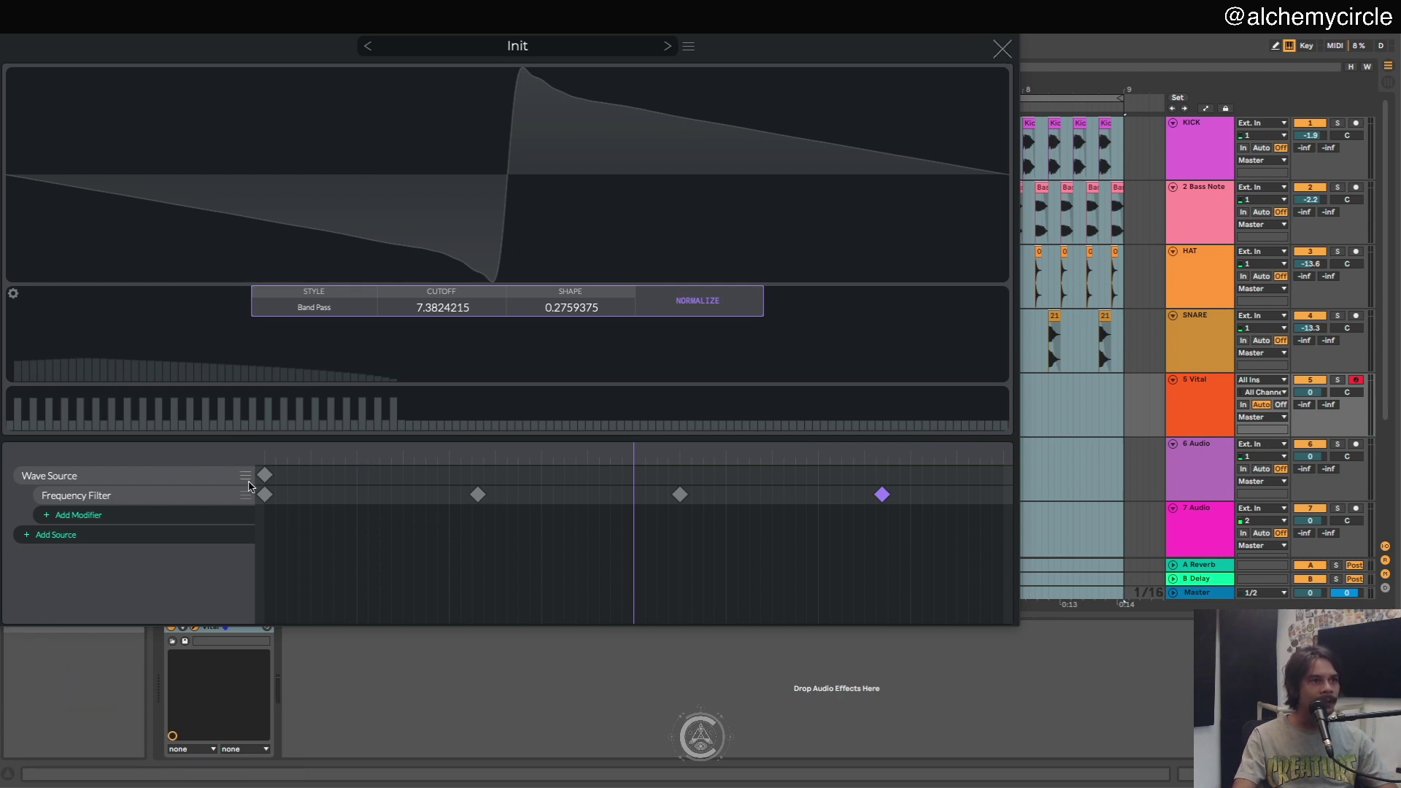
pyautogui.click(474, 458)
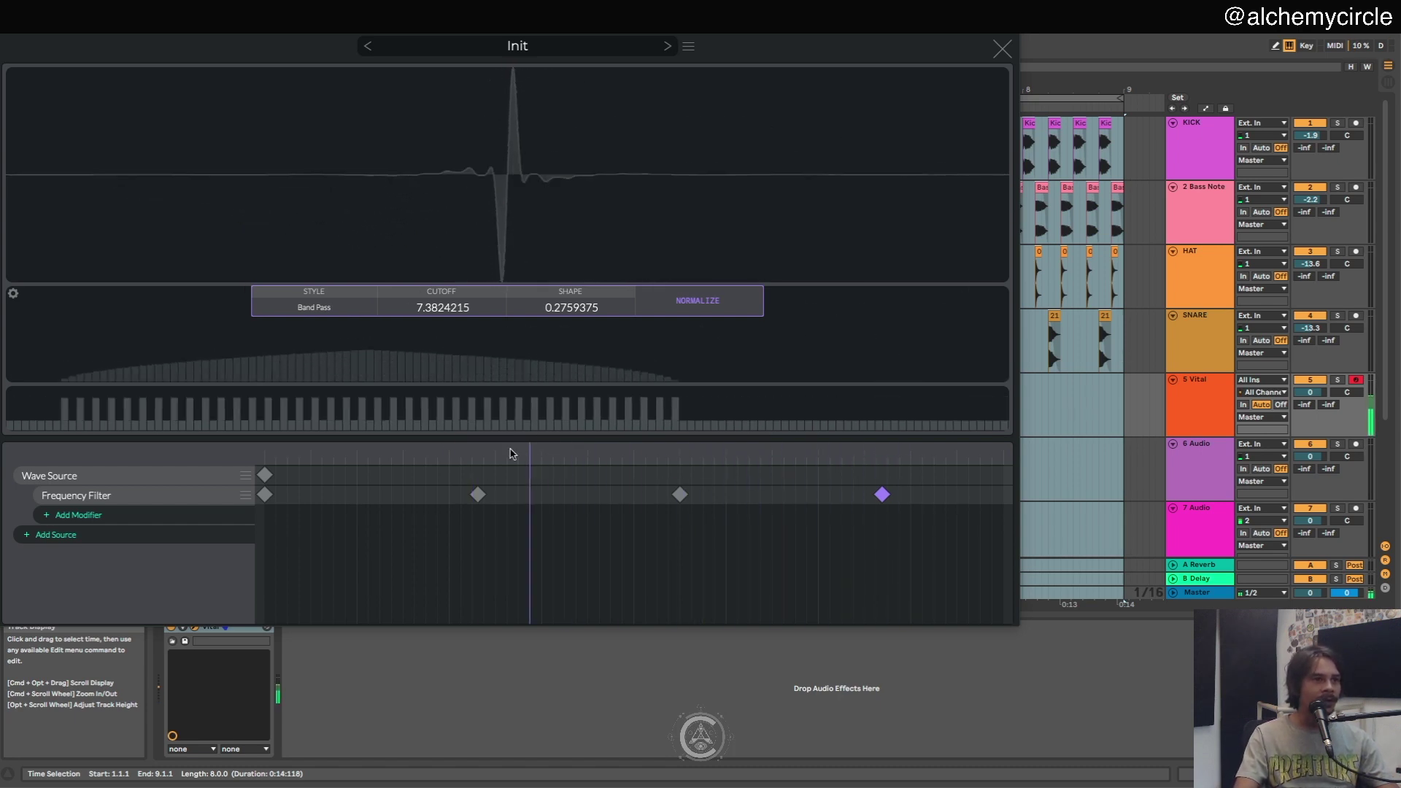
# - Close the wavetable editor and audition OSC 1 by sweeping its wave frame and Smear amount
pyautogui.click(1002, 48)
pyautogui.moveTo(385, 125)
pyautogui.mouseDown()
pyautogui.moveTo(375, 117)
pyautogui.moveTo(386, 140)
pyautogui.mouseUp()
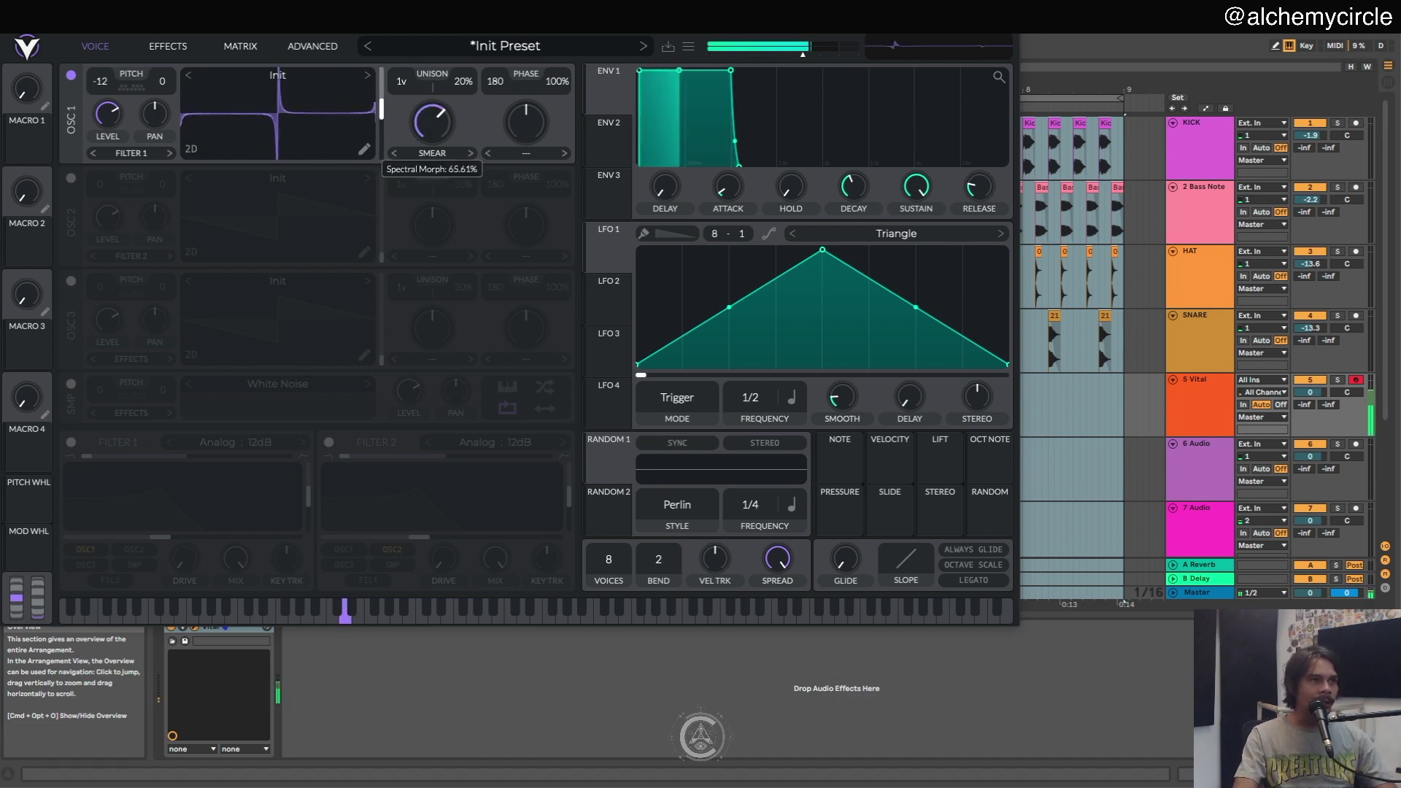
pyautogui.moveTo(422, 126); pyautogui.dragTo(425, 110)
pyautogui.moveTo(381, 134); pyautogui.dragTo(381, 78)
pyautogui.moveTo(425, 109); pyautogui.dragTo(422, 133)
# - Set OSC 1's unison to 3 voices with 10% detune and lower its Smear amount to zero
pyautogui.moveTo(383, 82)
pyautogui.mouseDown()
pyautogui.moveTo(381, 98)
pyautogui.moveTo(429, 83)
pyautogui.mouseUp()
pyautogui.moveTo(419, 130); pyautogui.dragTo(416, 200)
pyautogui.moveTo(381, 146)
pyautogui.mouseDown()
pyautogui.moveTo(381, 108)
pyautogui.moveTo(441, 158)
pyautogui.moveTo(432, 33)
pyautogui.moveTo(425, 132)
pyautogui.moveTo(382, 130)
pyautogui.moveTo(381, 103)
pyautogui.moveTo(382, 139)
pyautogui.moveTo(381, 97)
pyautogui.moveTo(435, 161)
pyautogui.mouseUp()
pyautogui.moveTo(381, 106); pyautogui.dragTo(389, 121)
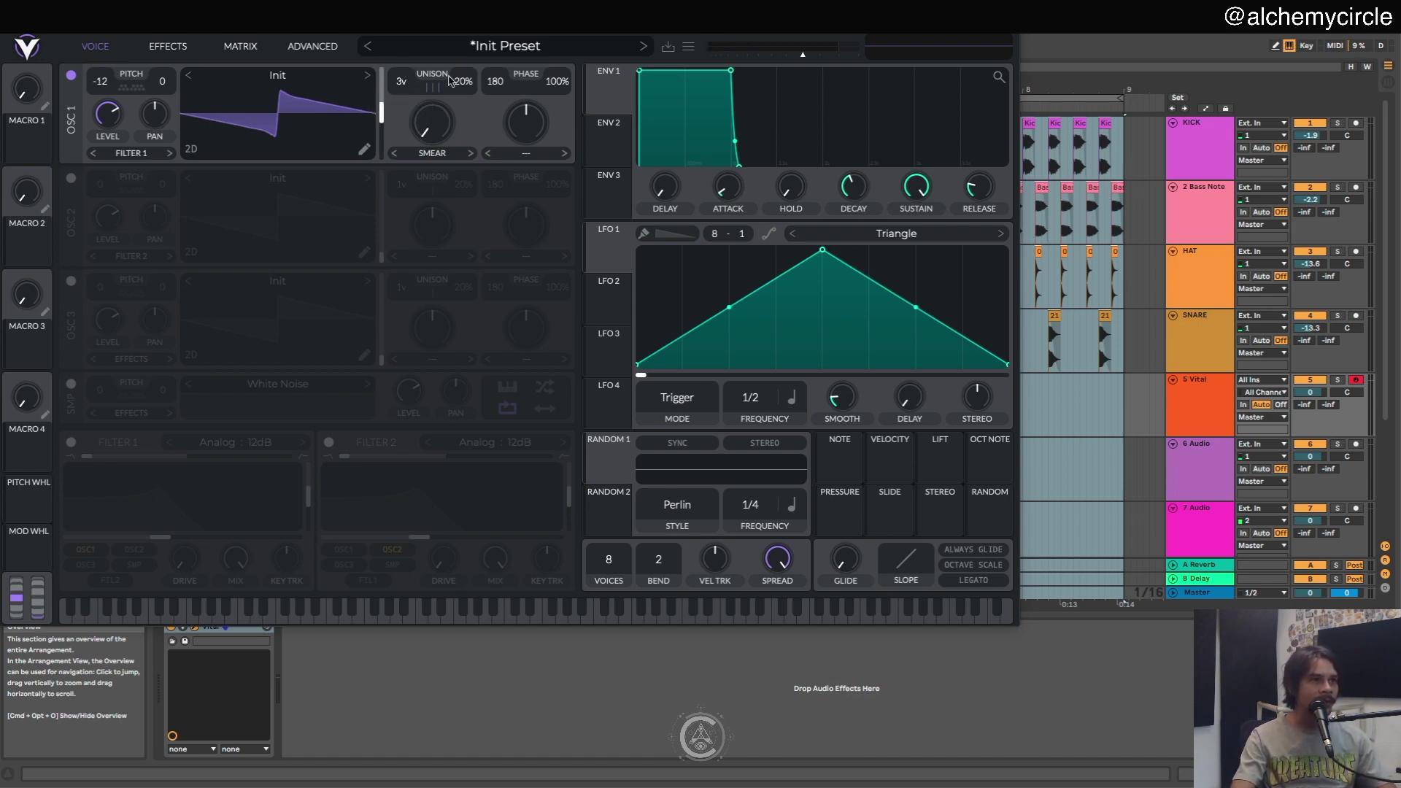
pyautogui.moveTo(462, 82)
pyautogui.mouseDown()
pyautogui.moveTo(441, 82)
pyautogui.moveTo(456, 35)
pyautogui.moveTo(425, 132)
pyautogui.moveTo(419, 56)
pyautogui.moveTo(377, 107)
pyautogui.moveTo(379, 146)
pyautogui.moveTo(437, 175)
pyautogui.mouseUp()
# - Keep OSC 1's Smear at zero, adjust its wave frame, and set its phase randomization to 45%
pyautogui.click(435, 152)
pyautogui.moveTo(435, 123)
pyautogui.mouseDown()
pyautogui.moveTo(438, 34)
pyautogui.moveTo(427, 140)
pyautogui.moveTo(381, 100)
pyautogui.moveTo(438, 33)
pyautogui.moveTo(435, 219)
pyautogui.mouseUp()
pyautogui.moveTo(381, 102)
pyautogui.mouseDown()
pyautogui.moveTo(378, 141)
pyautogui.moveTo(382, 75)
pyautogui.moveTo(388, 164)
pyautogui.moveTo(384, 98)
pyautogui.moveTo(389, 144)
pyautogui.moveTo(386, 123)
pyautogui.mouseUp()
pyautogui.moveTo(520, 85); pyautogui.dragTo(563, 132)
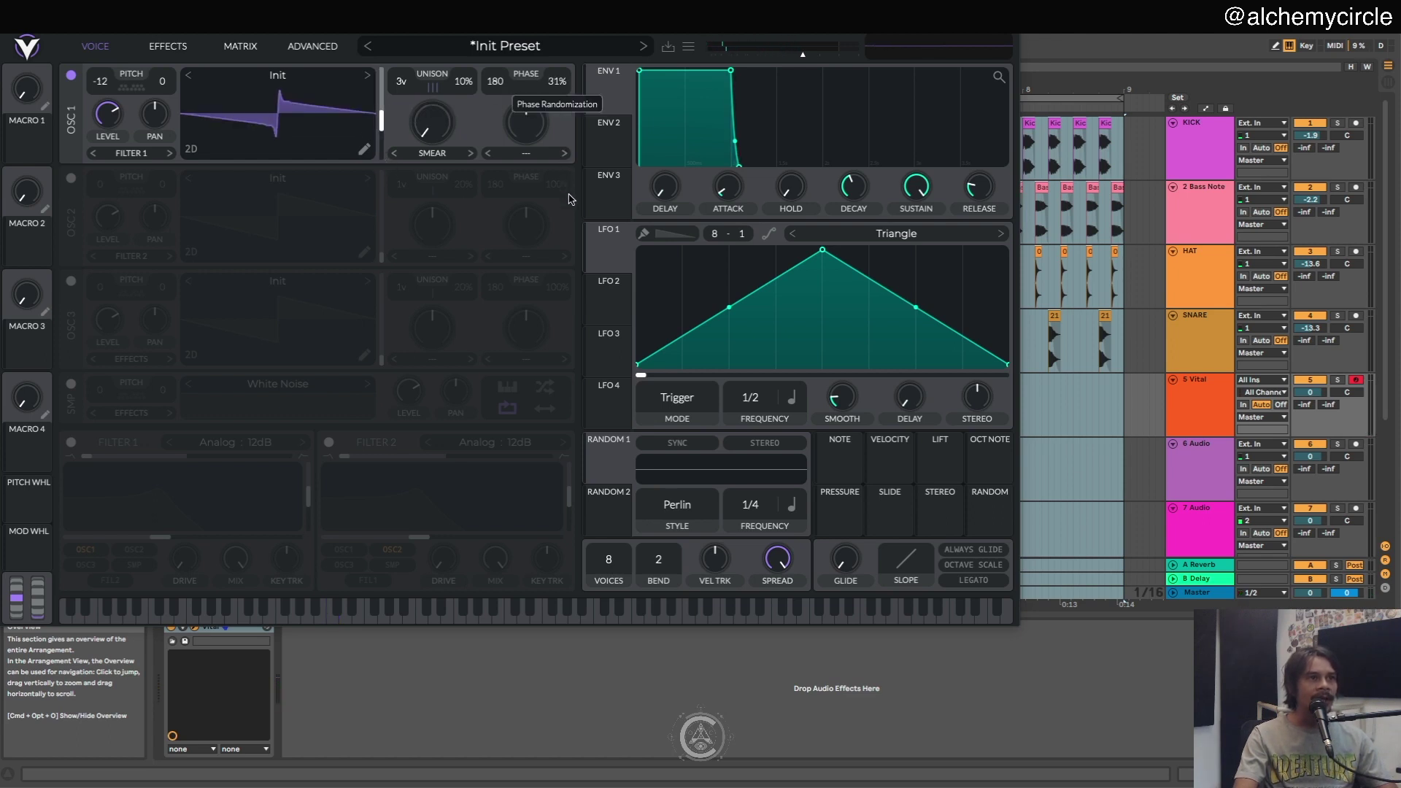
pyautogui.moveTo(570, 202); pyautogui.dragTo(568, 54)
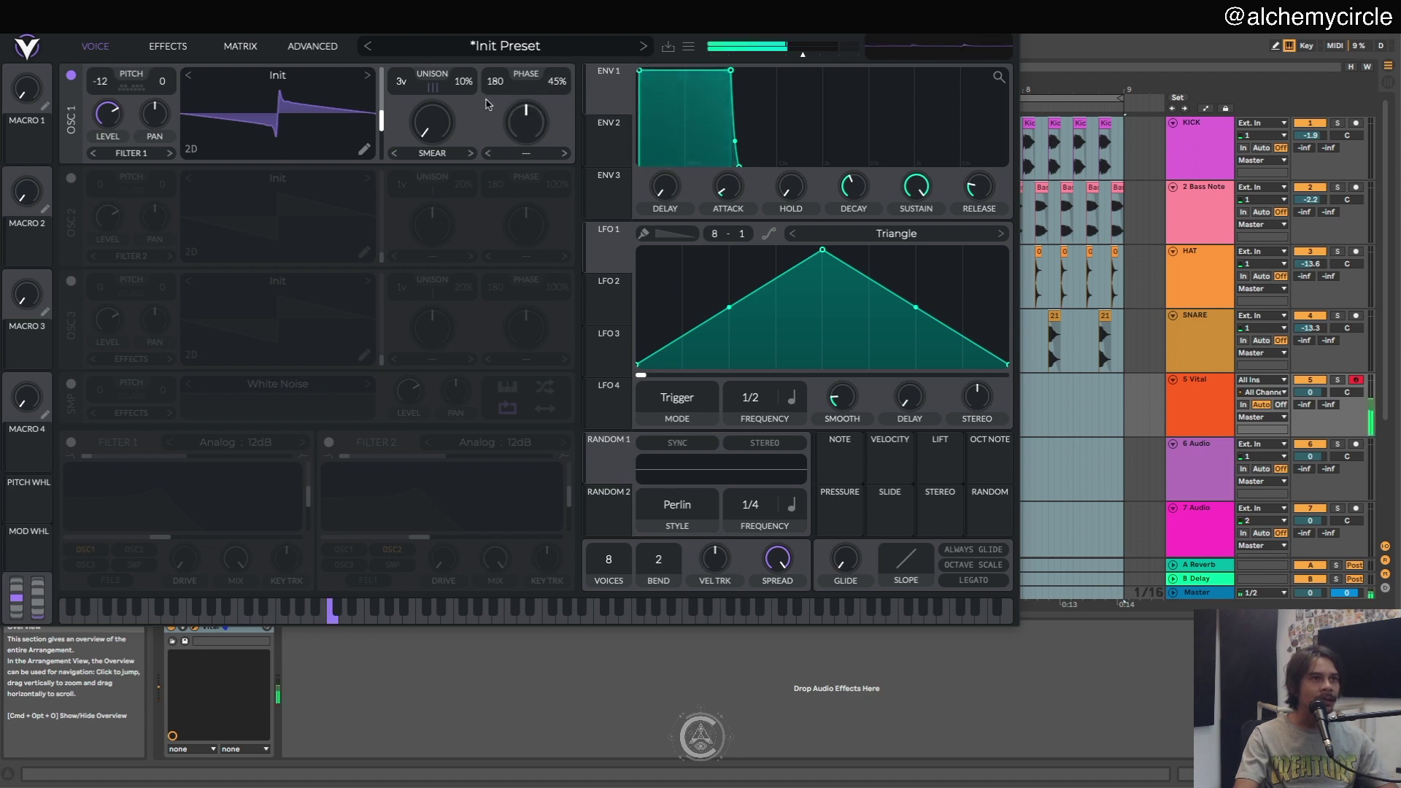
# - Audition different wave frame and Smear amounts on OSC 1, returning Smear to zero
pyautogui.moveTo(379, 110)
pyautogui.mouseDown()
pyautogui.moveTo(387, 56)
pyautogui.moveTo(379, 108)
pyautogui.moveTo(379, 94)
pyautogui.mouseUp()
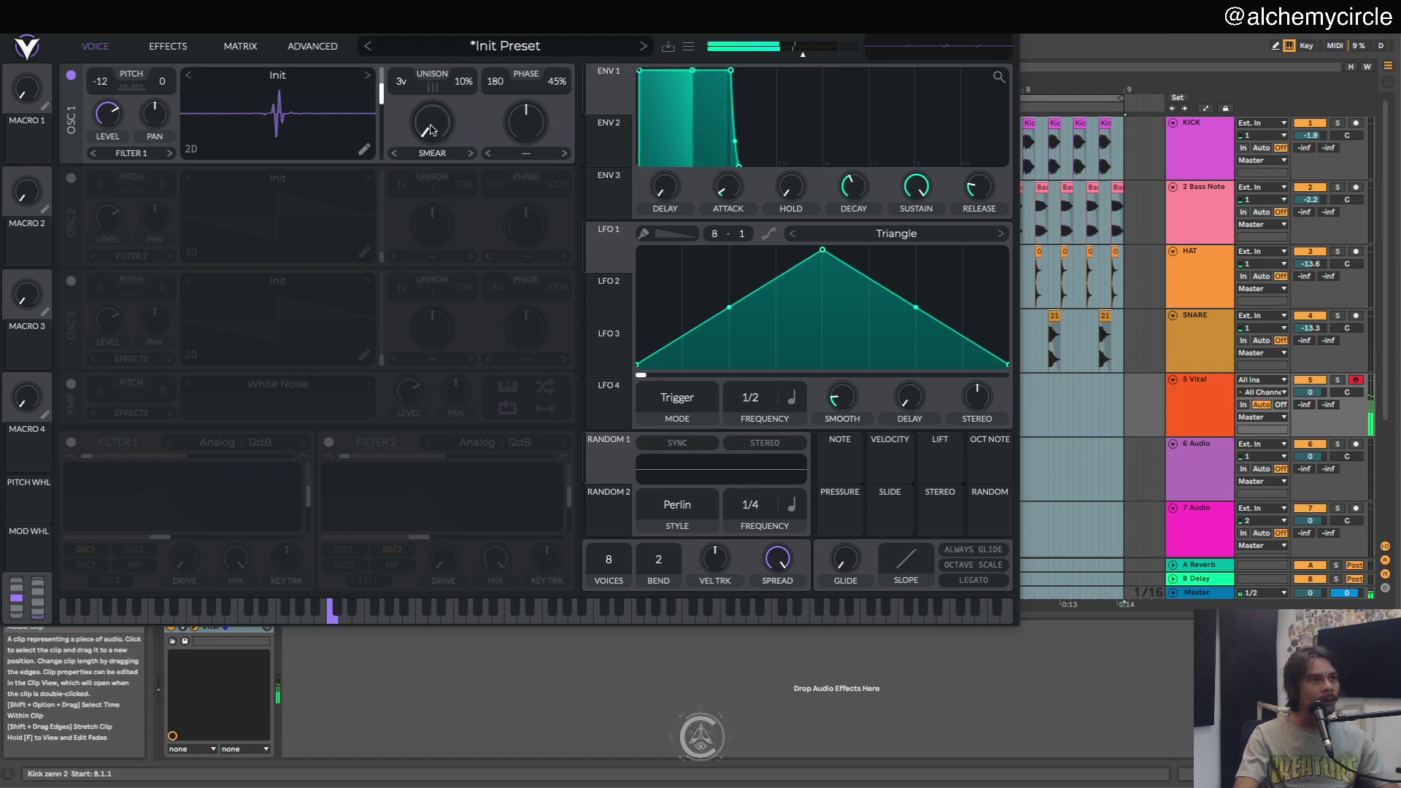
pyautogui.moveTo(379, 111)
pyautogui.mouseDown()
pyautogui.moveTo(380, 130)
pyautogui.moveTo(435, 102)
pyautogui.moveTo(432, 117)
pyautogui.moveTo(409, 63)
pyautogui.mouseUp()
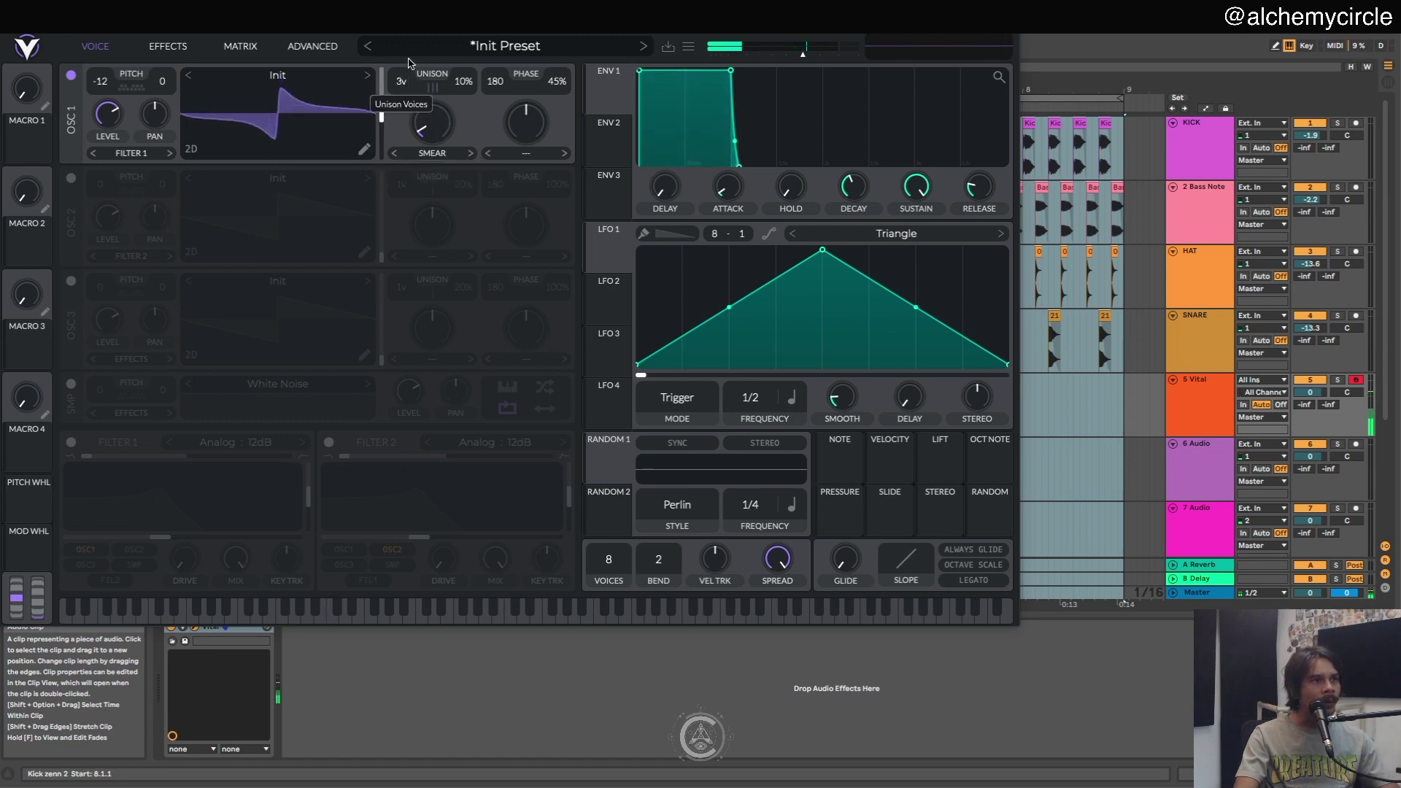
pyautogui.moveTo(431, 118)
pyautogui.mouseDown()
pyautogui.moveTo(427, 70)
pyautogui.moveTo(430, 139)
pyautogui.mouseUp()
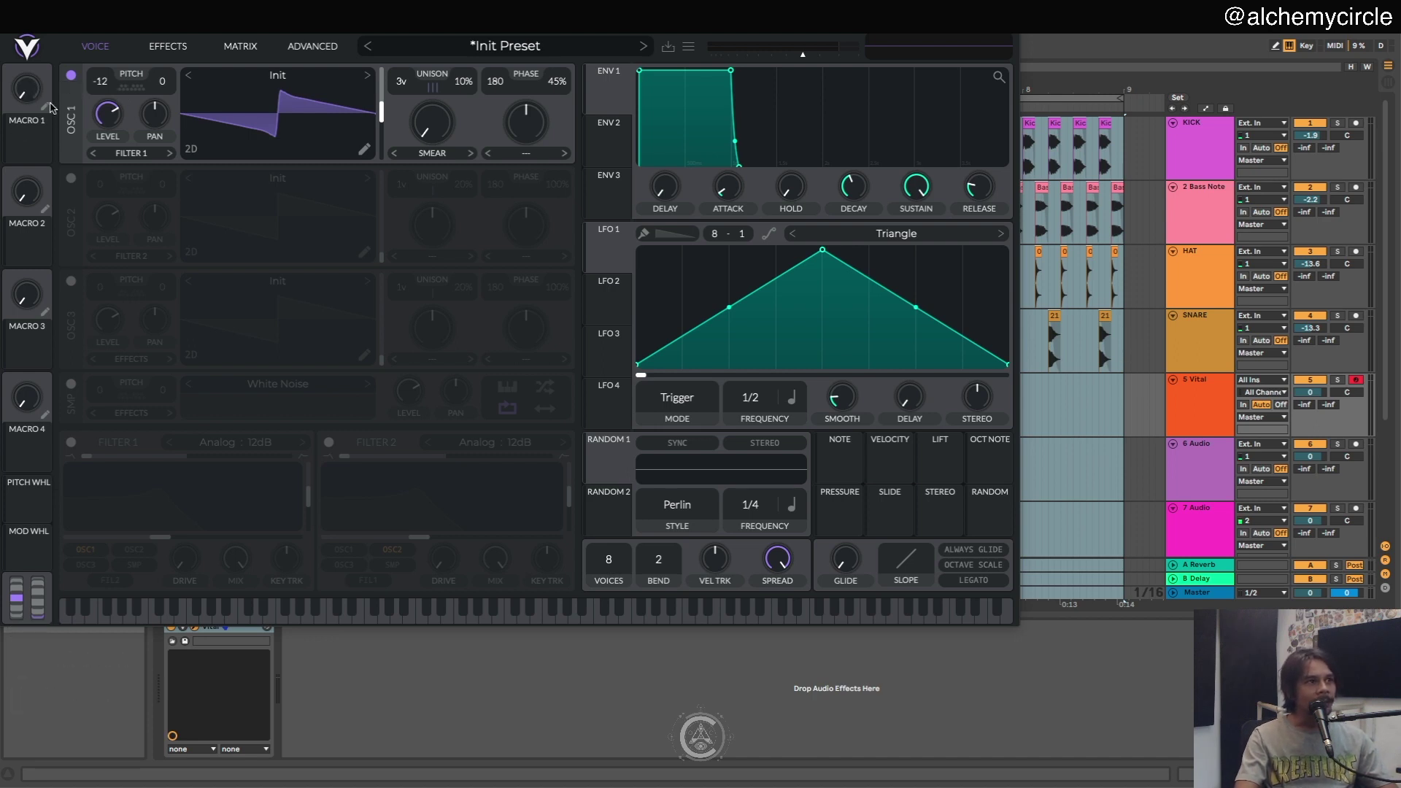
# - Try modulating OSC 1's wave frame with Macro 1, check the routing in the matrix, and remove the modulation
pyautogui.click(169, 45)
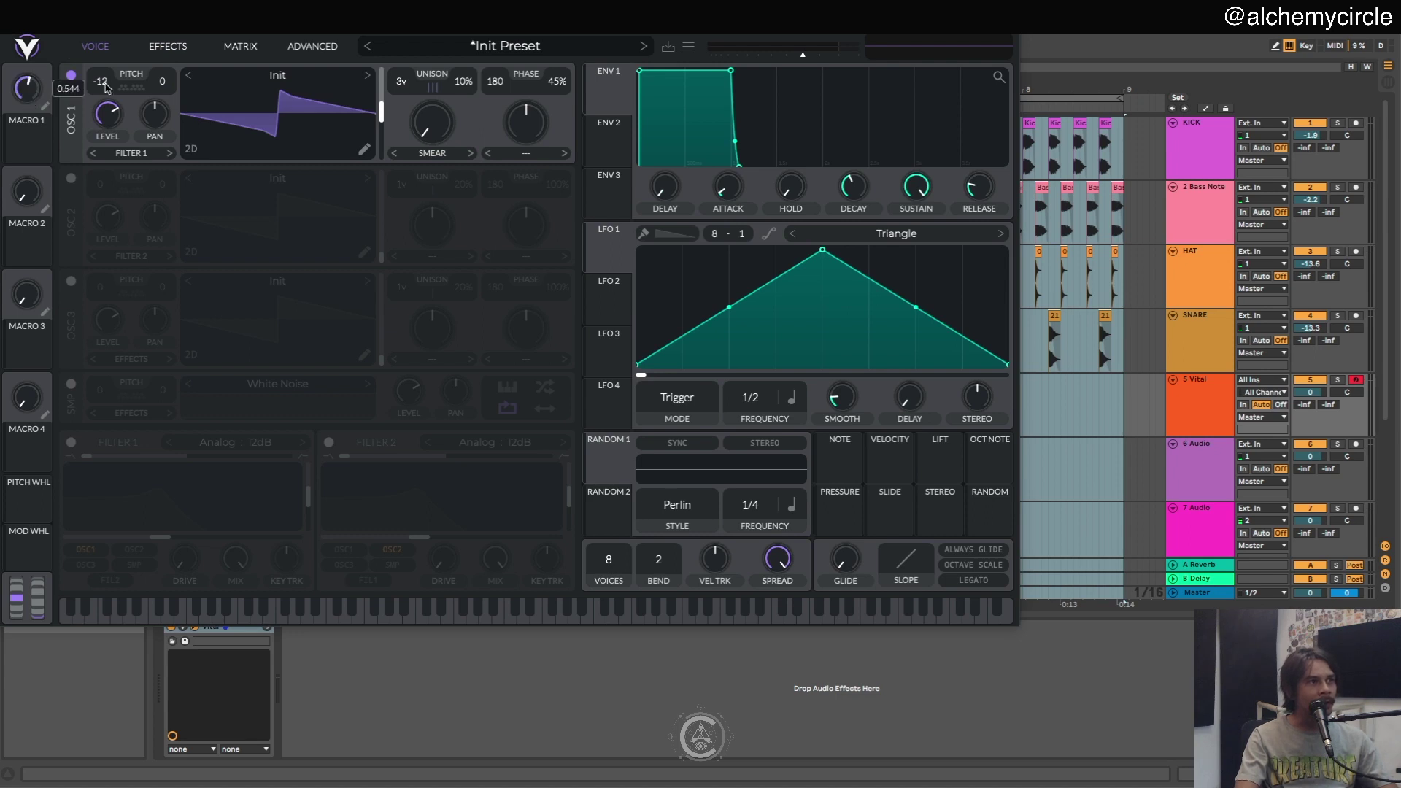
pyautogui.moveTo(38, 135); pyautogui.dragTo(379, 119)
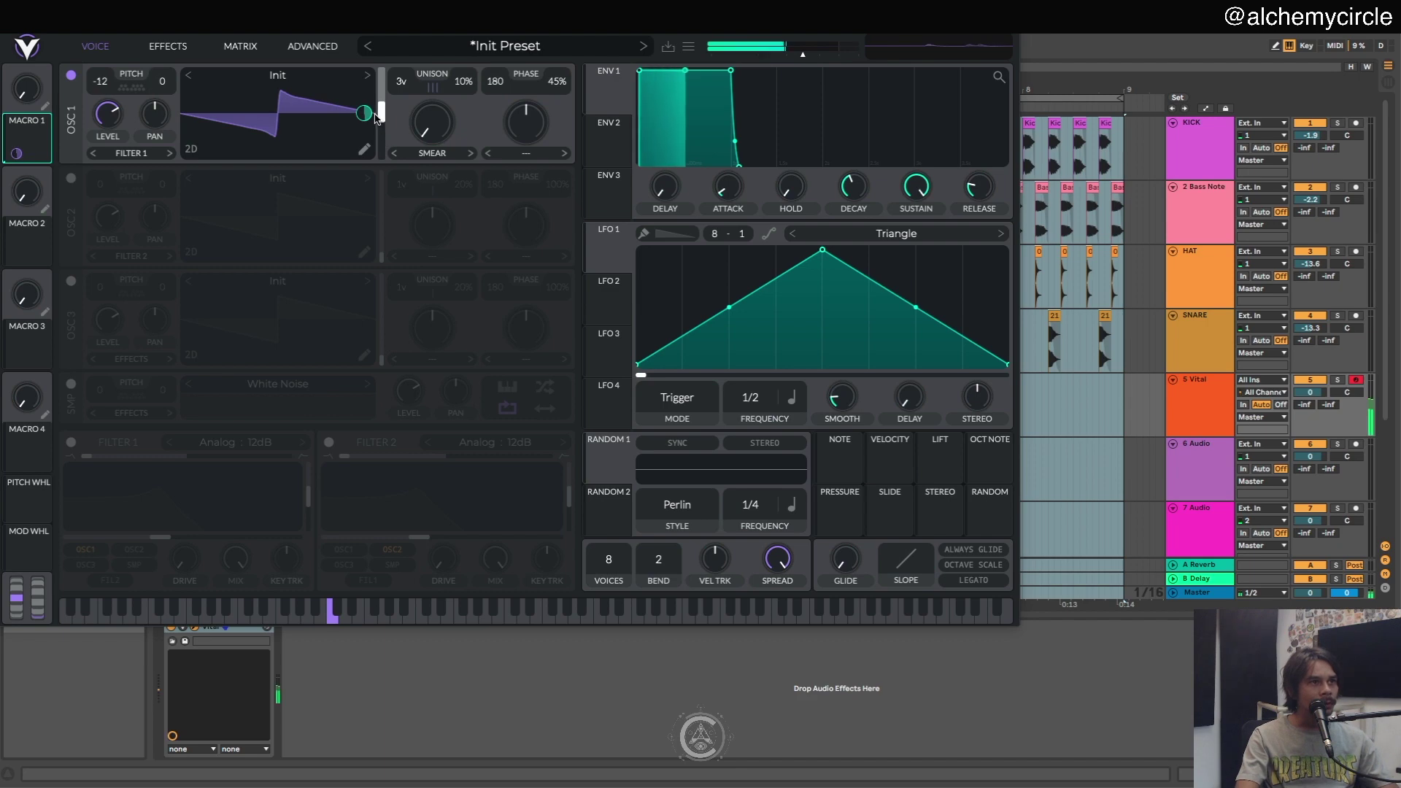
pyautogui.moveTo(26, 88); pyautogui.dragTo(31, 51)
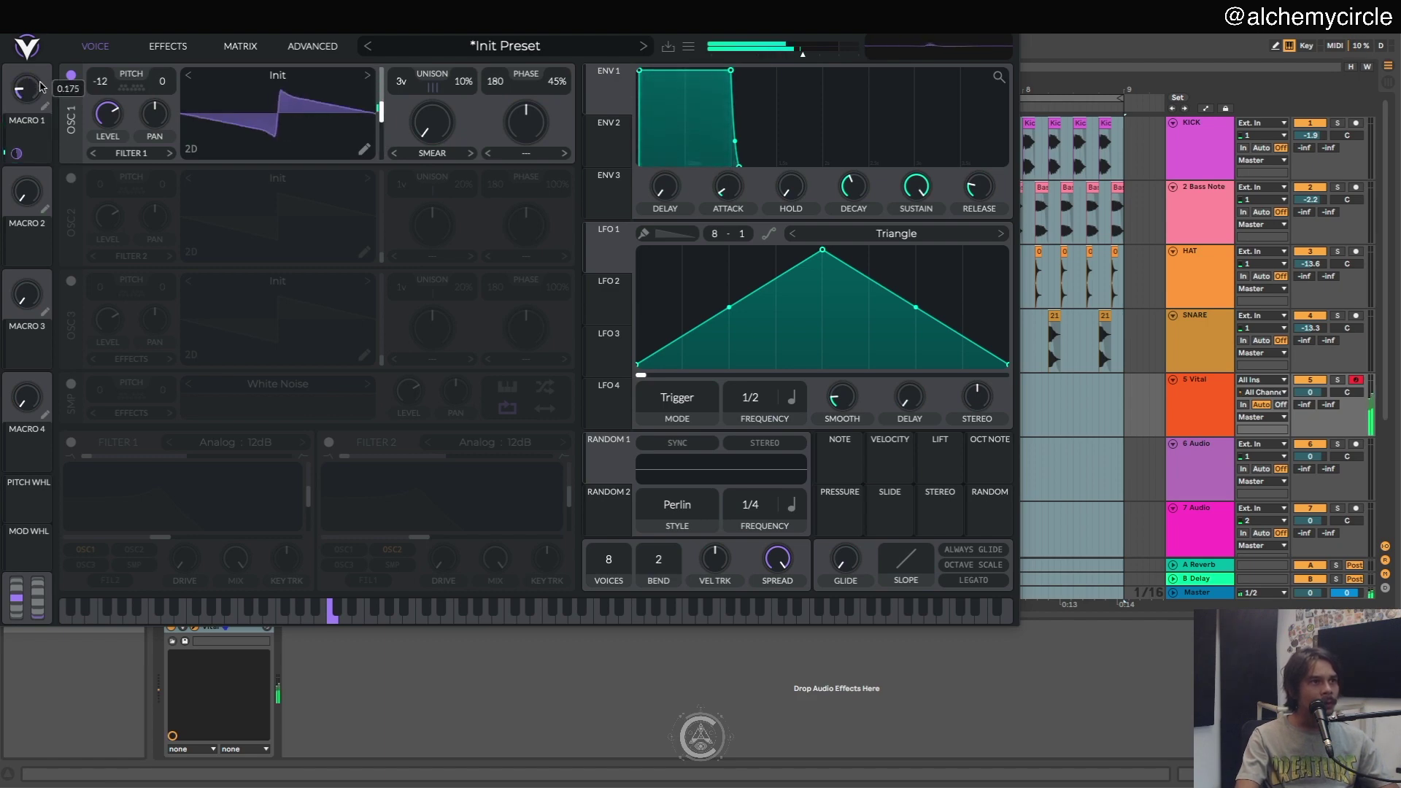
pyautogui.click(168, 48)
pyautogui.click(230, 48)
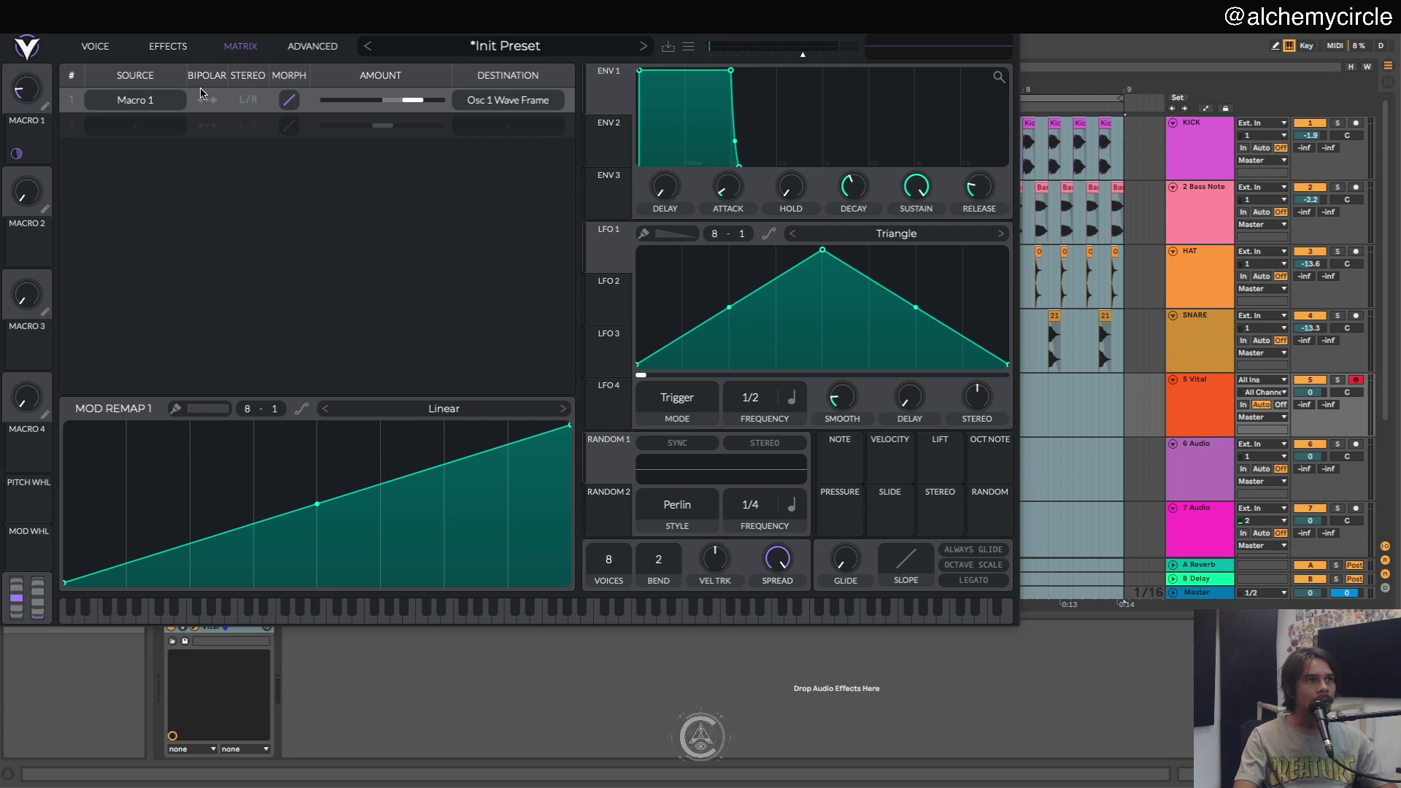
pyautogui.click(96, 47)
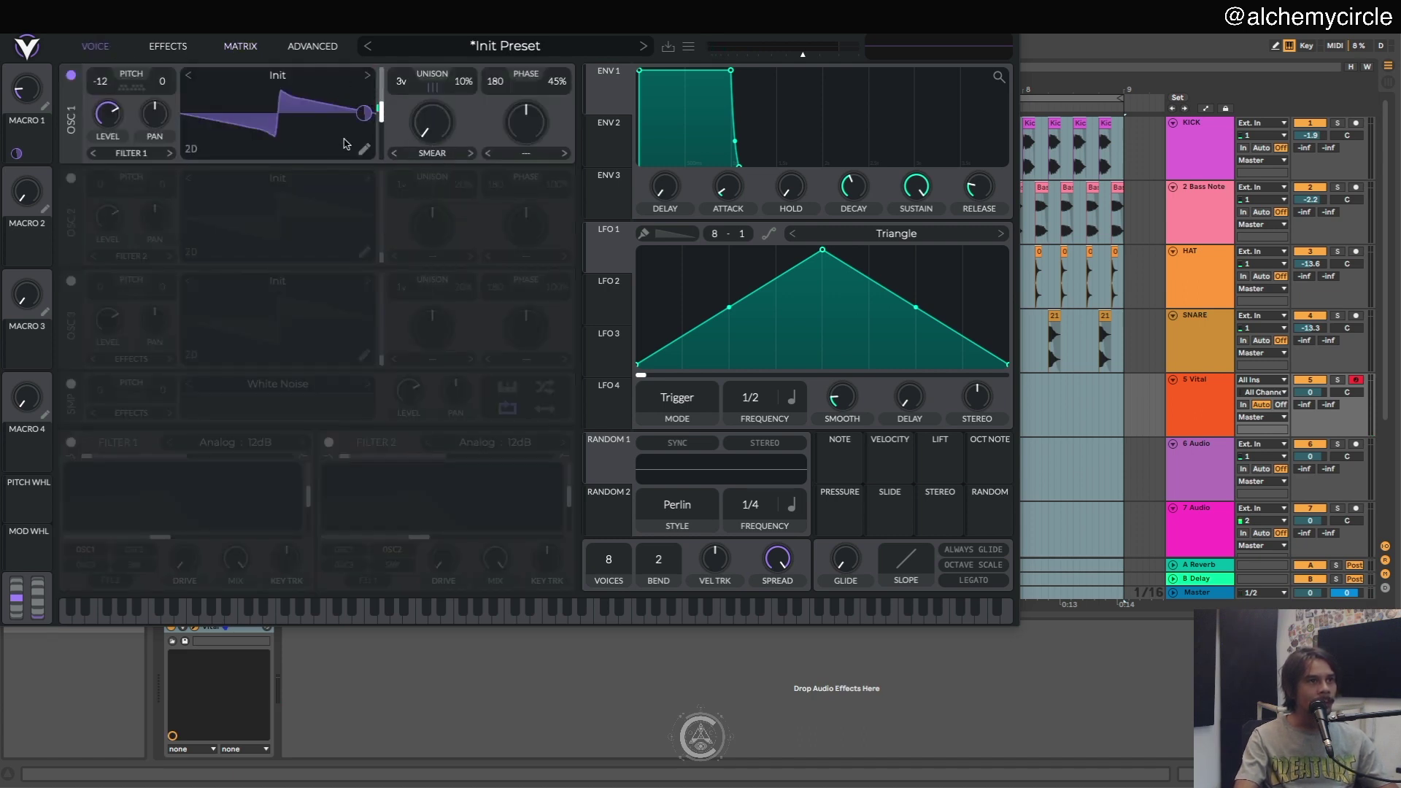
pyautogui.rightClick(34, 153)
pyautogui.click(39, 156)
# - Assign Macro 1 to OSC 1's Smear amount at full depth and test the macro, returning it to zero
pyautogui.moveTo(25, 144); pyautogui.dragTo(430, 122)
pyautogui.click(219, 47)
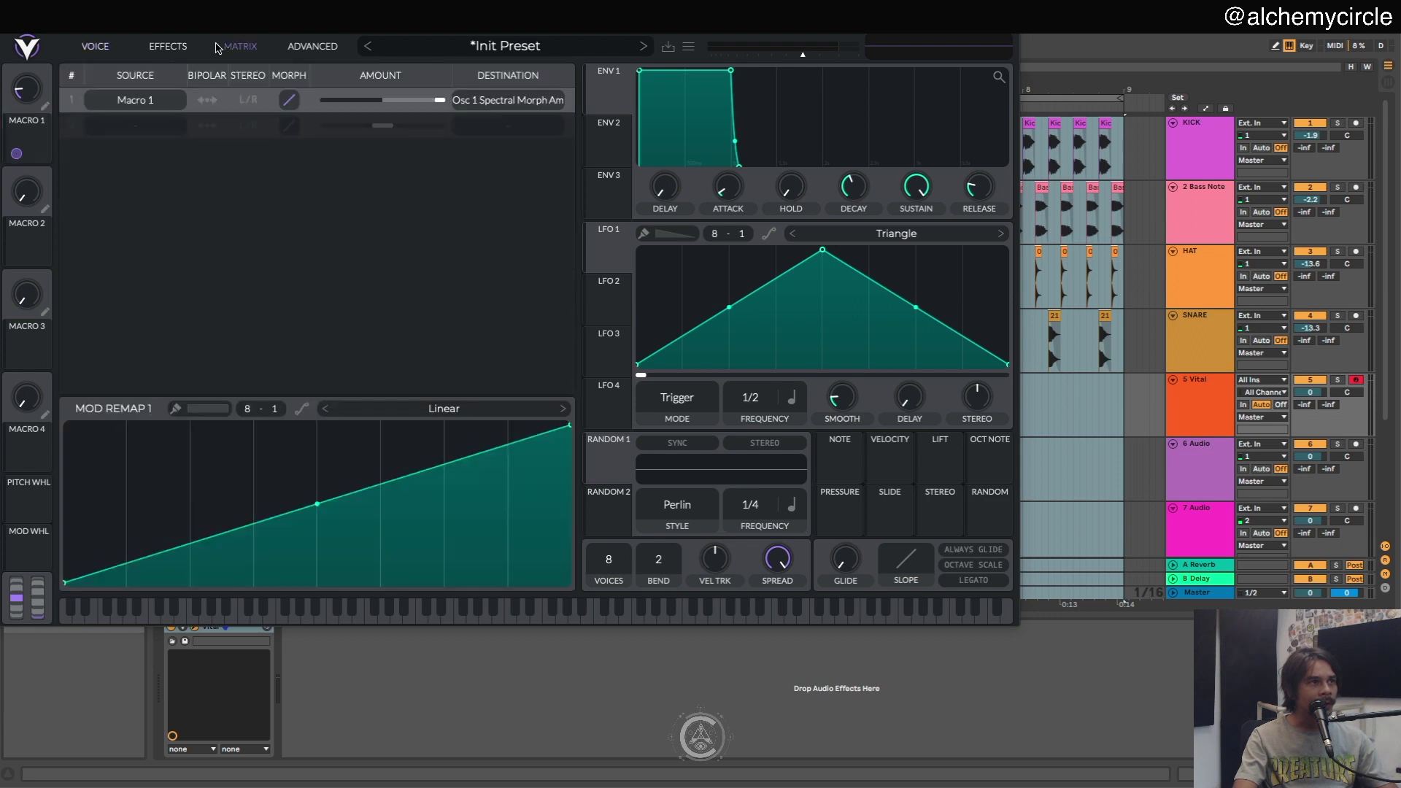
pyautogui.click(115, 41)
pyautogui.moveTo(20, 111)
pyautogui.mouseDown()
pyautogui.moveTo(20, 40)
pyautogui.moveTo(3, 85)
pyautogui.mouseUp()
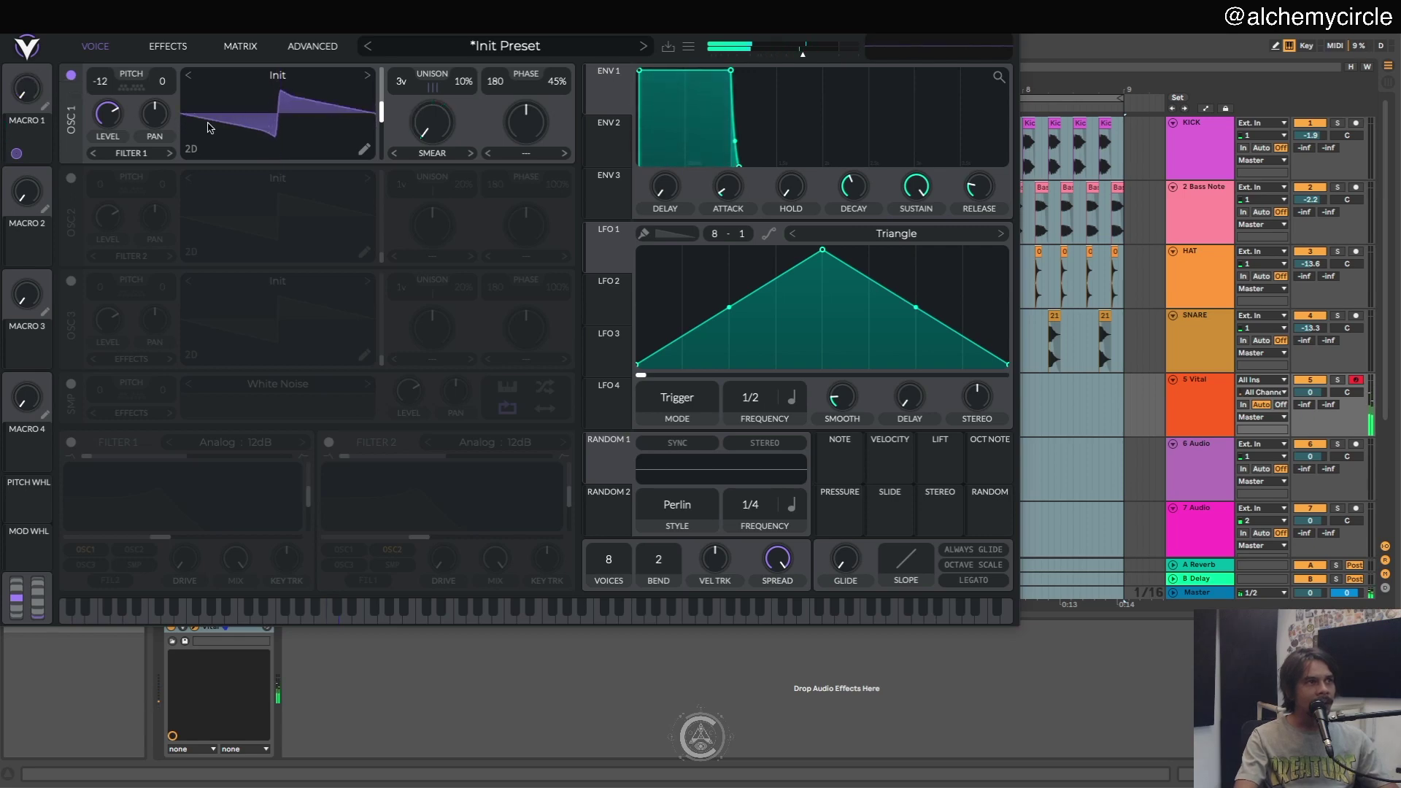
# - Enable the Reverb effect and assign Macro 1 to its Mix and Time
pyautogui.click(175, 41)
pyautogui.click(108, 53)
pyautogui.click(184, 52)
pyautogui.click(230, 53)
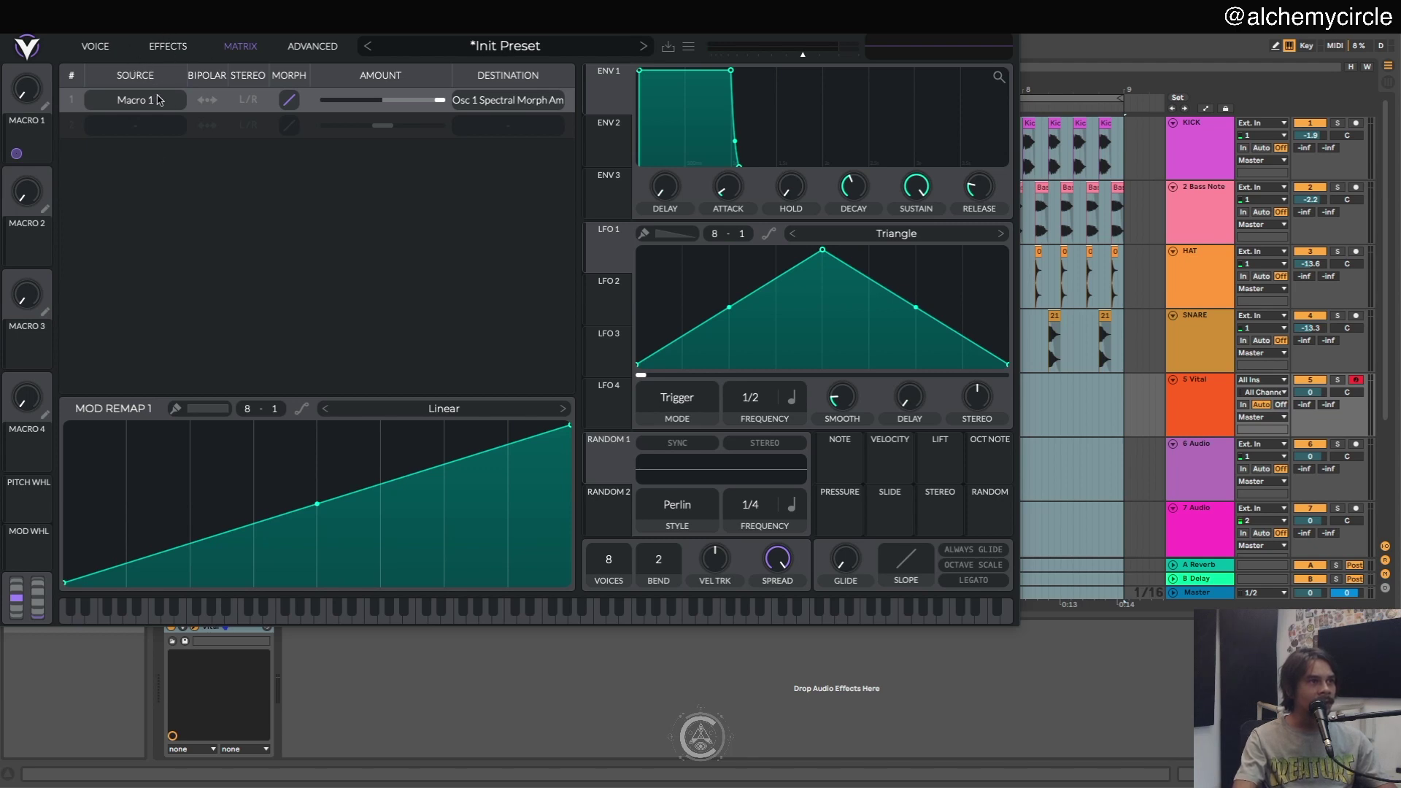
pyautogui.click(161, 50)
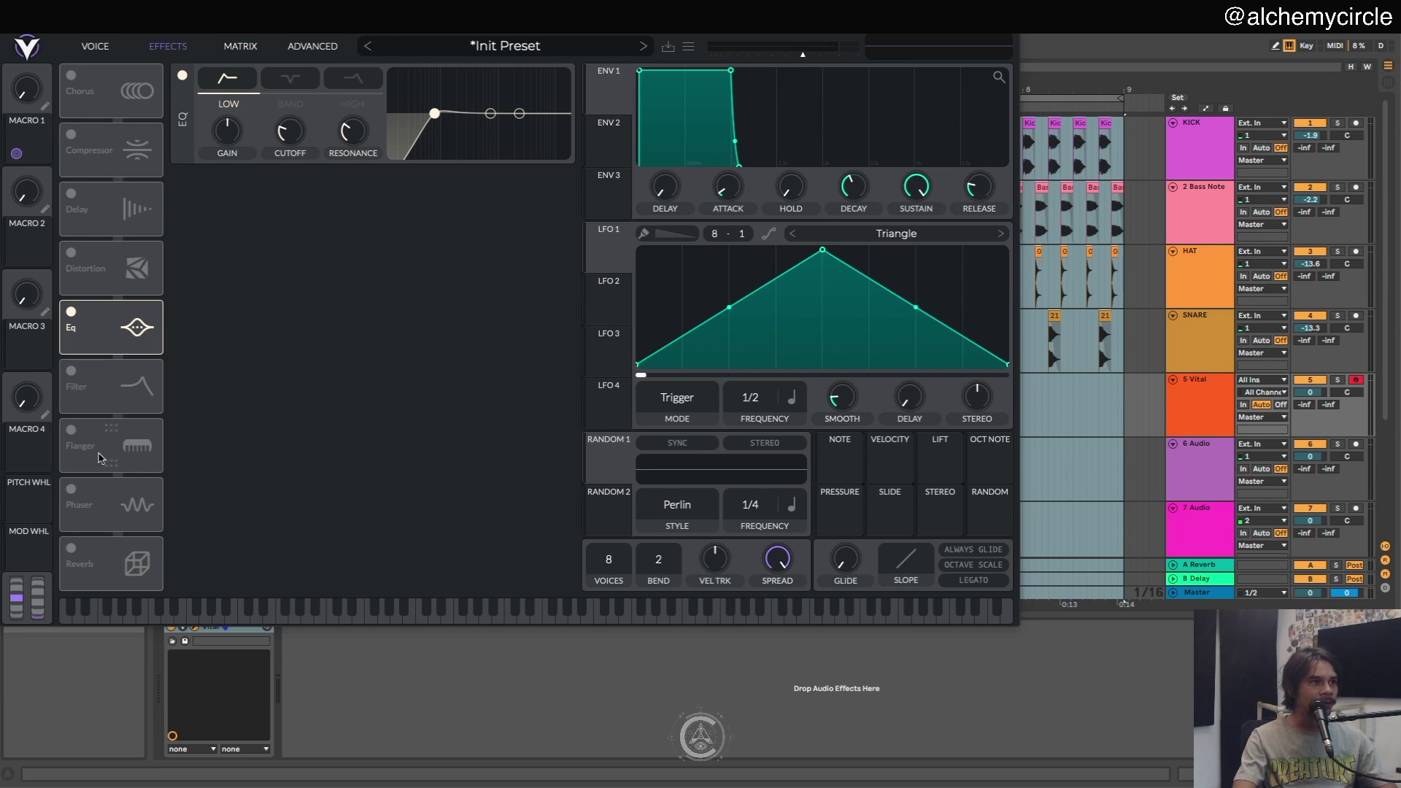
pyautogui.click(81, 561)
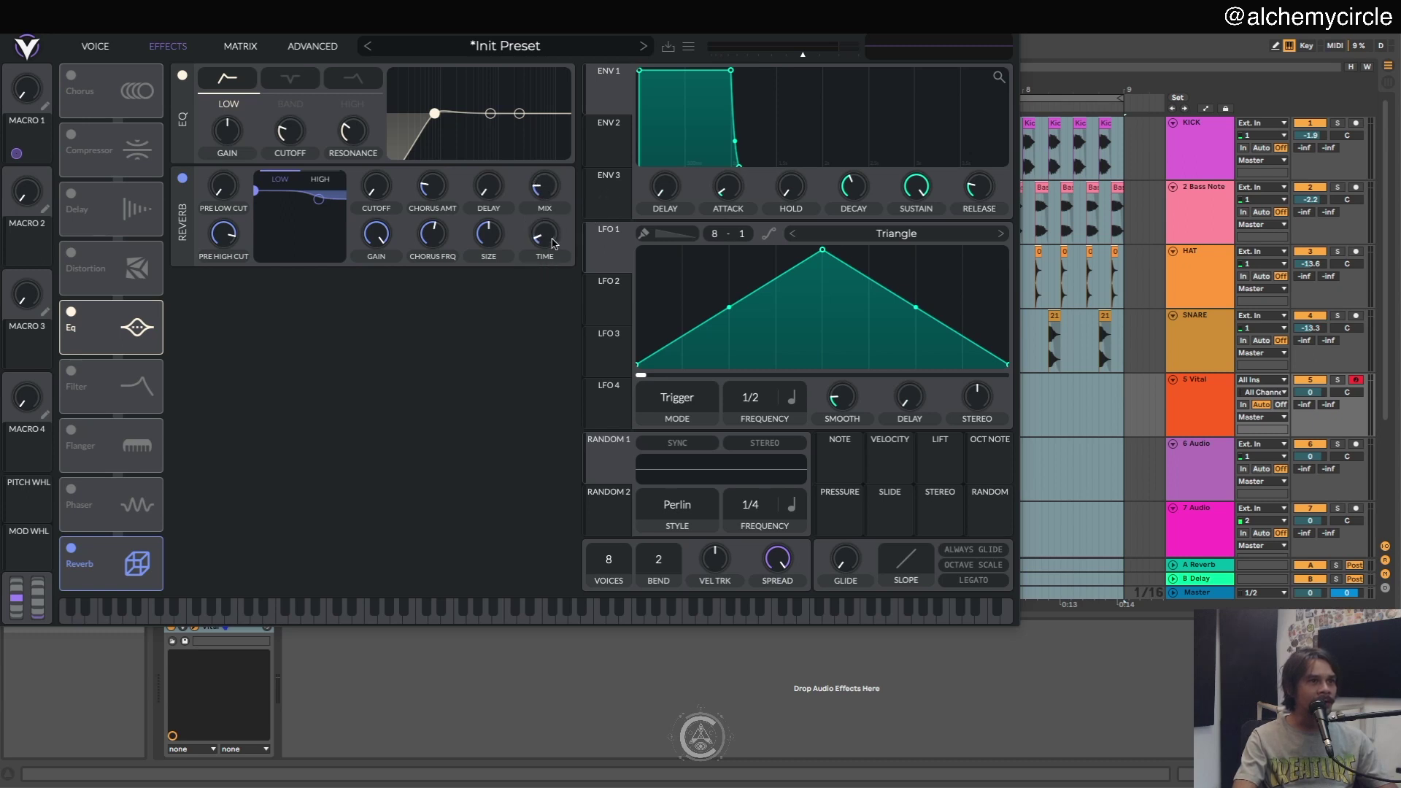
pyautogui.moveTo(18, 153); pyautogui.dragTo(548, 190)
pyautogui.moveTo(42, 139); pyautogui.dragTo(549, 243)
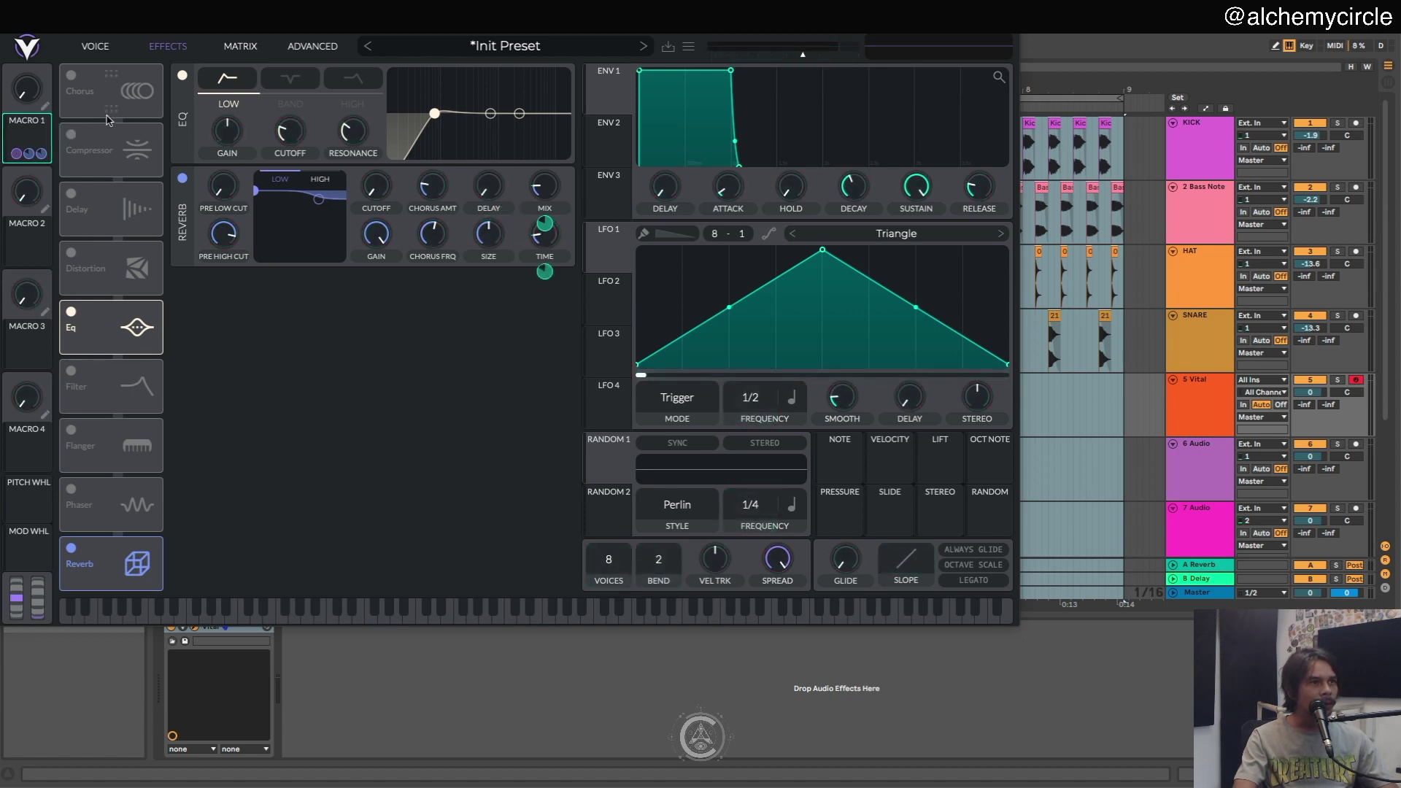
# - Raise Macro 1 while playing a note to audition its effect on the oscillator's Smear and the reverb
pyautogui.press('a')
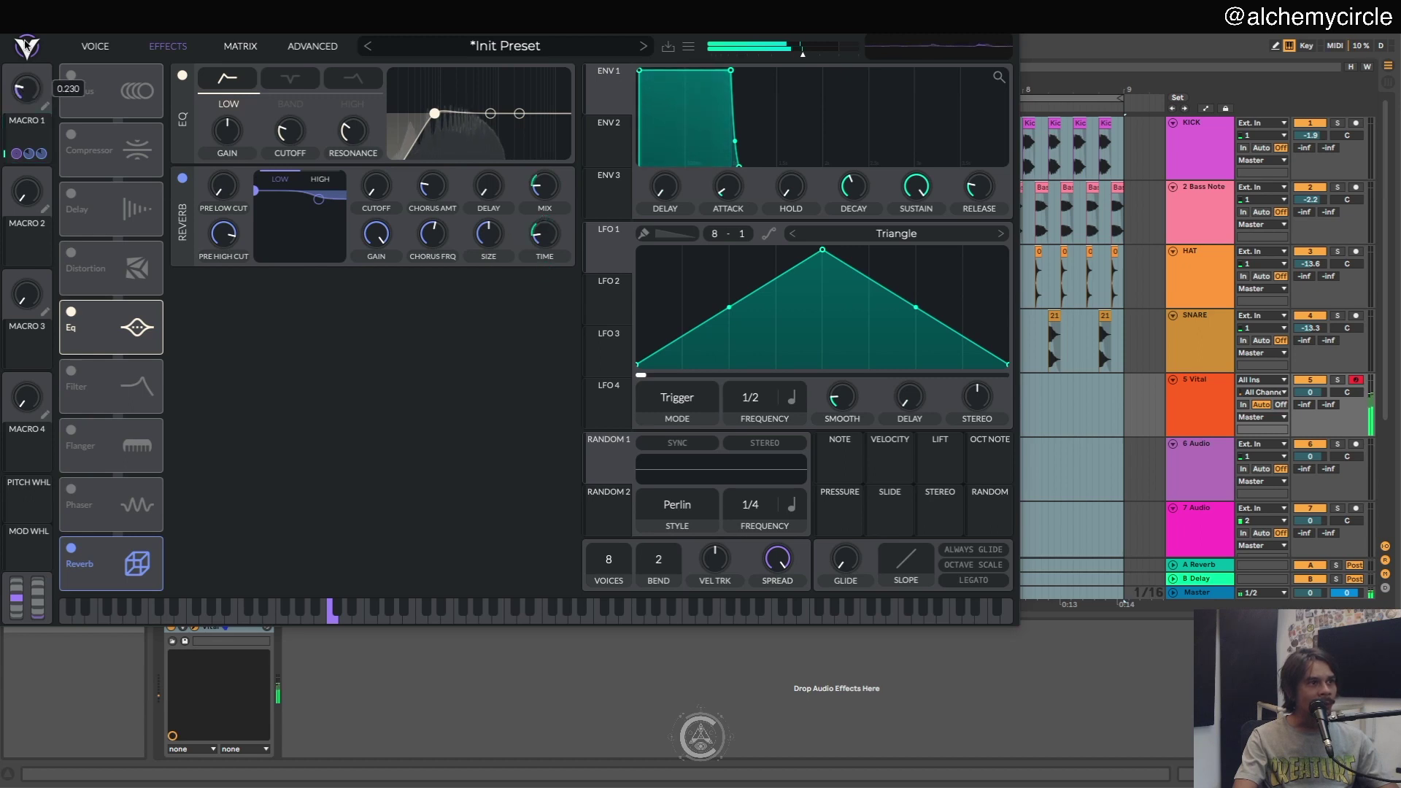
pyautogui.moveTo(34, 91)
pyautogui.mouseDown()
pyautogui.moveTo(34, 73)
pyautogui.moveTo(51, 84)
pyautogui.moveTo(41, 40)
pyautogui.moveTo(28, 99)
pyautogui.mouseUp()
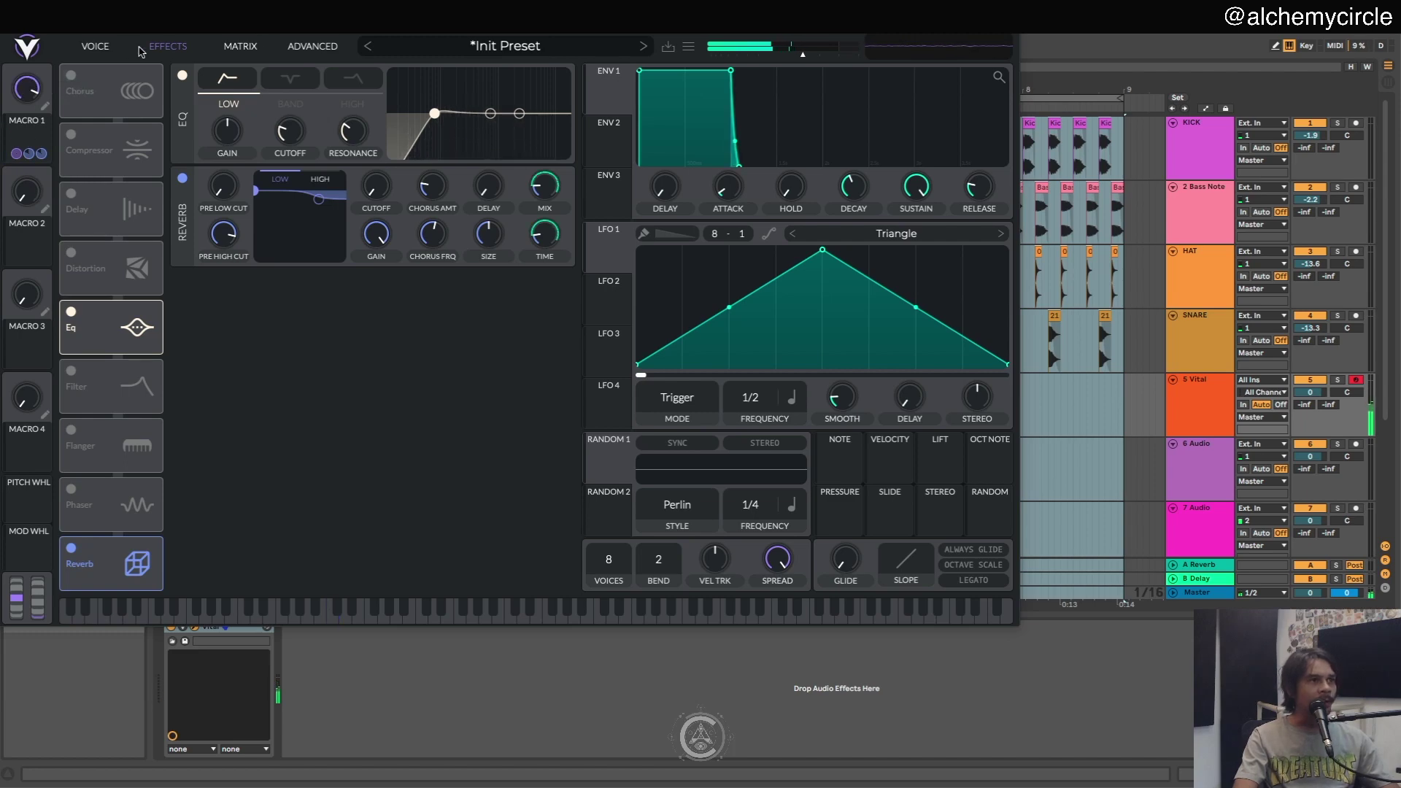
pyautogui.click(99, 47)
pyautogui.click(168, 46)
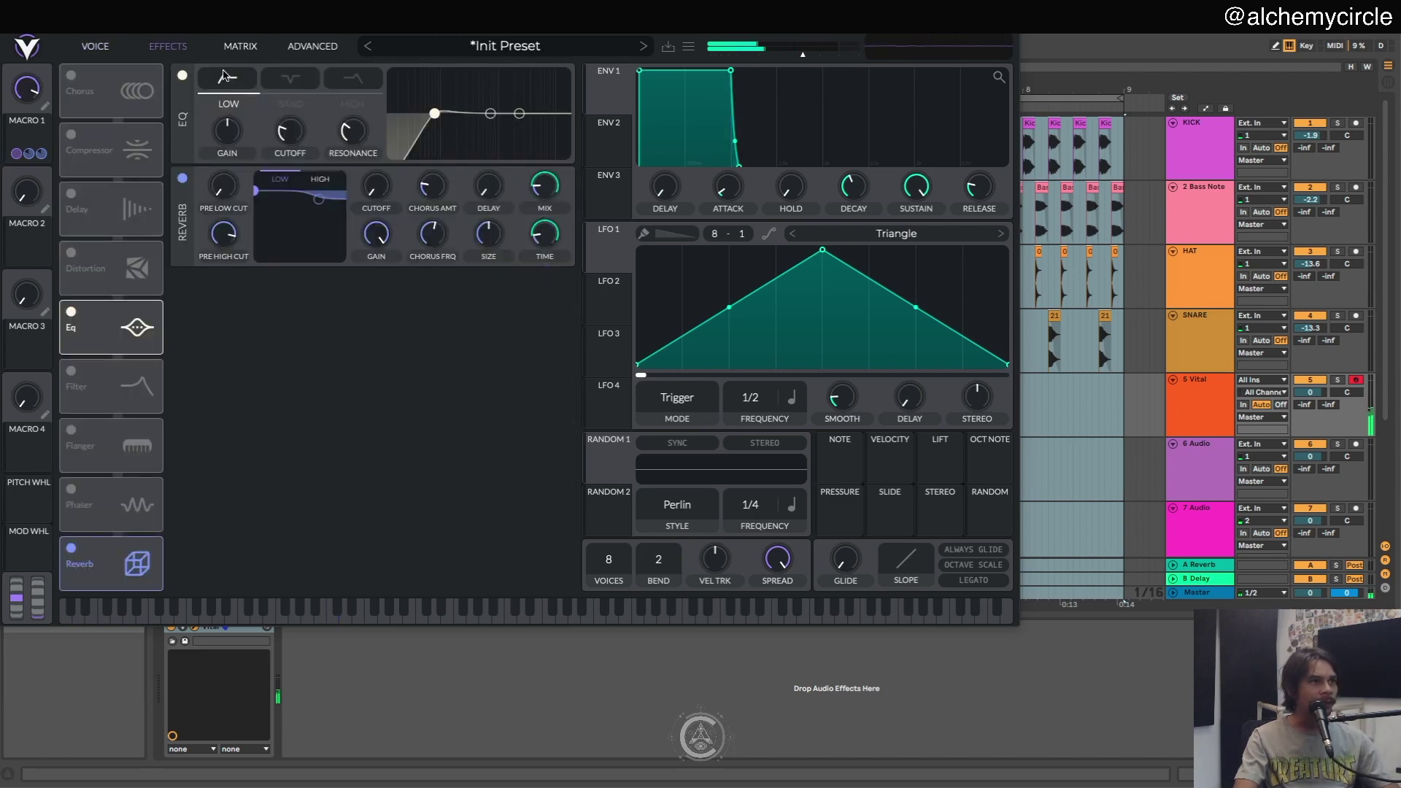
pyautogui.click(127, 46)
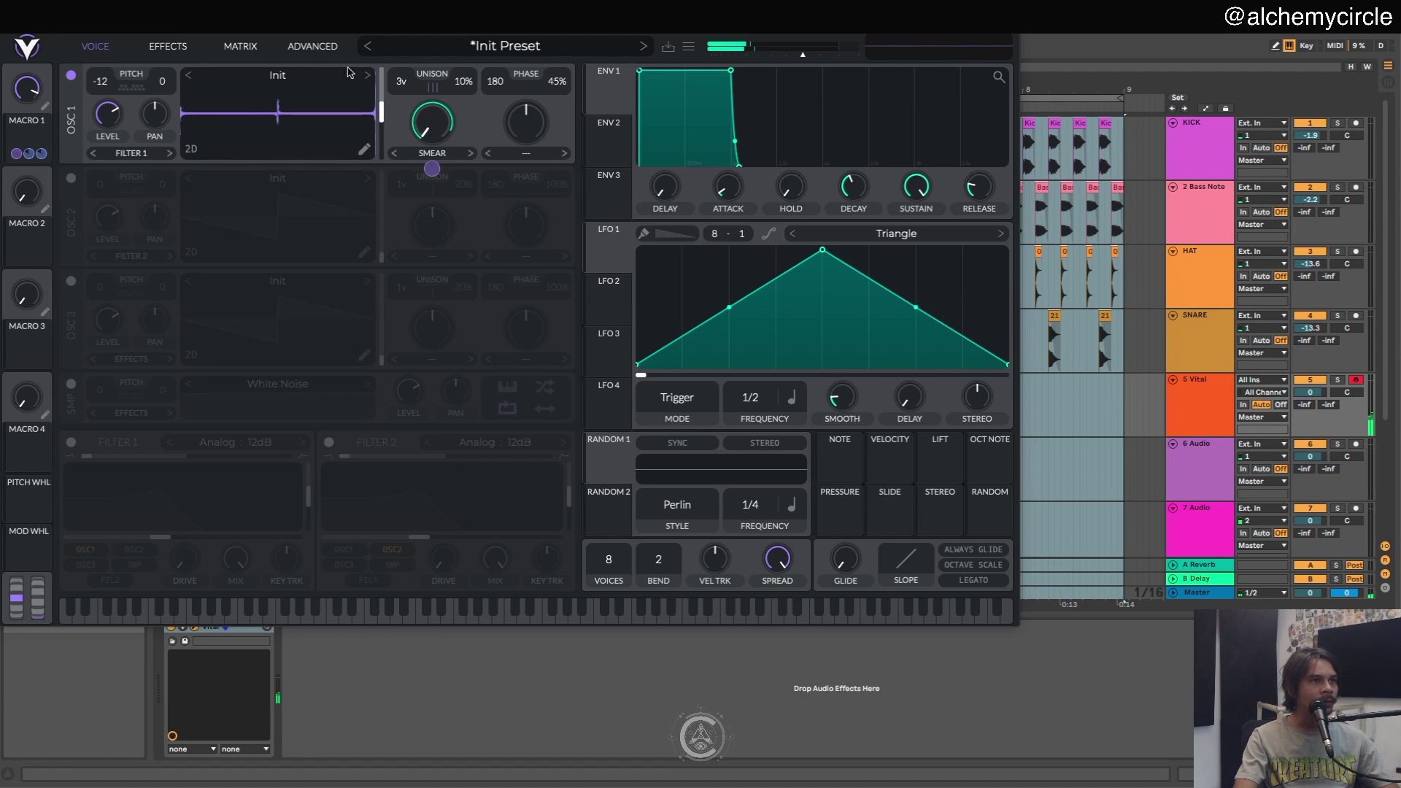
pyautogui.click(168, 46)
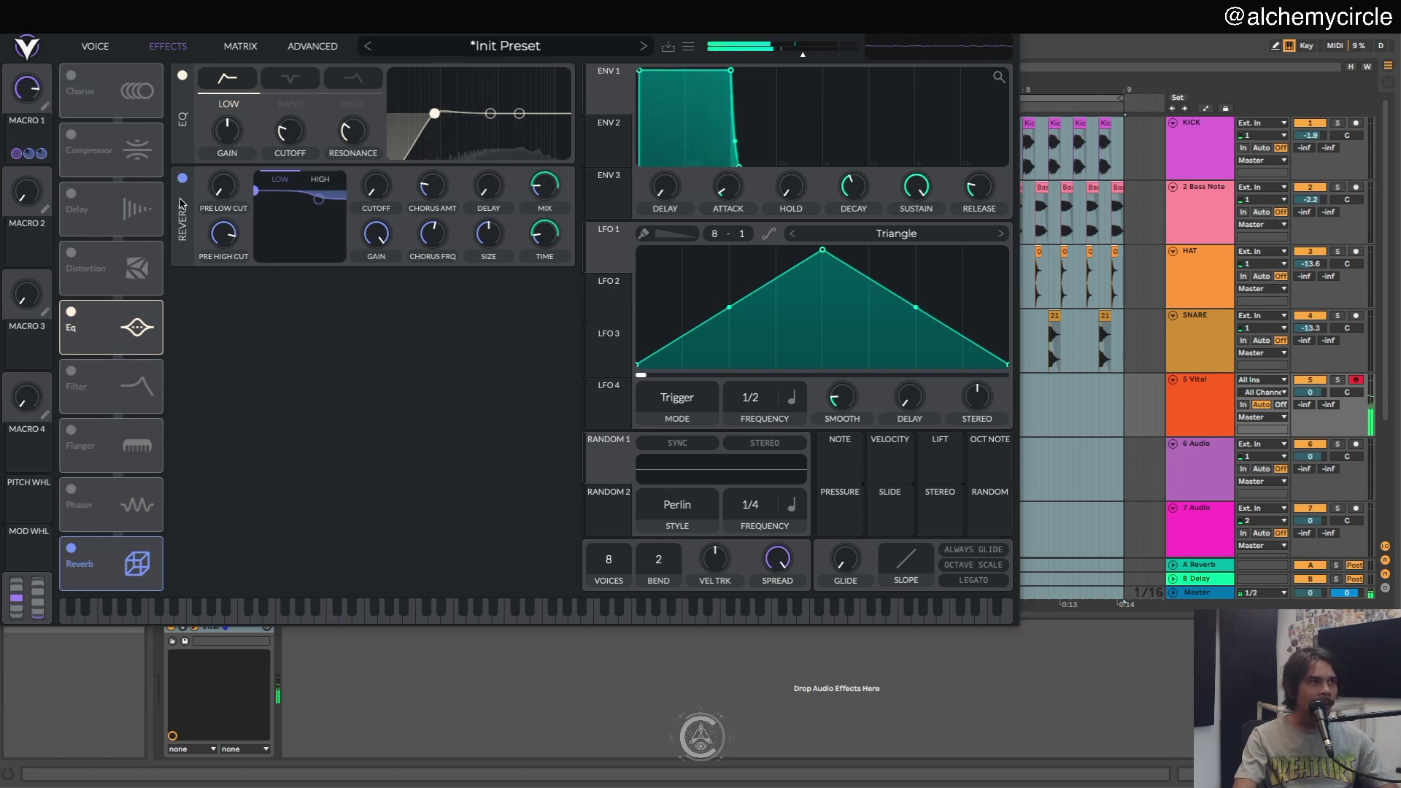
# - Enable the Delay effect and disconnect Macro 1 from the Reverb's Mix and Time
pyautogui.click(72, 194)
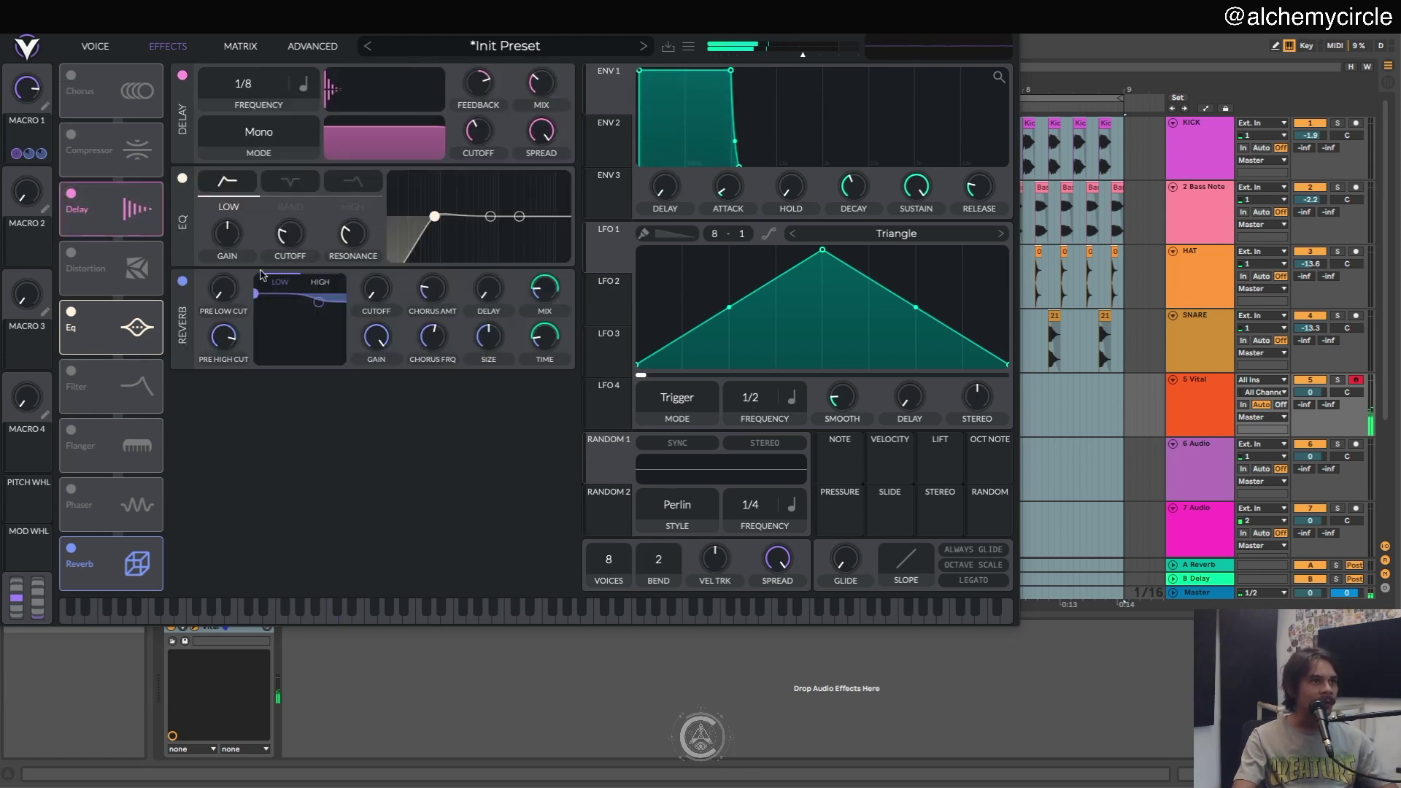
pyautogui.rightClick(546, 296)
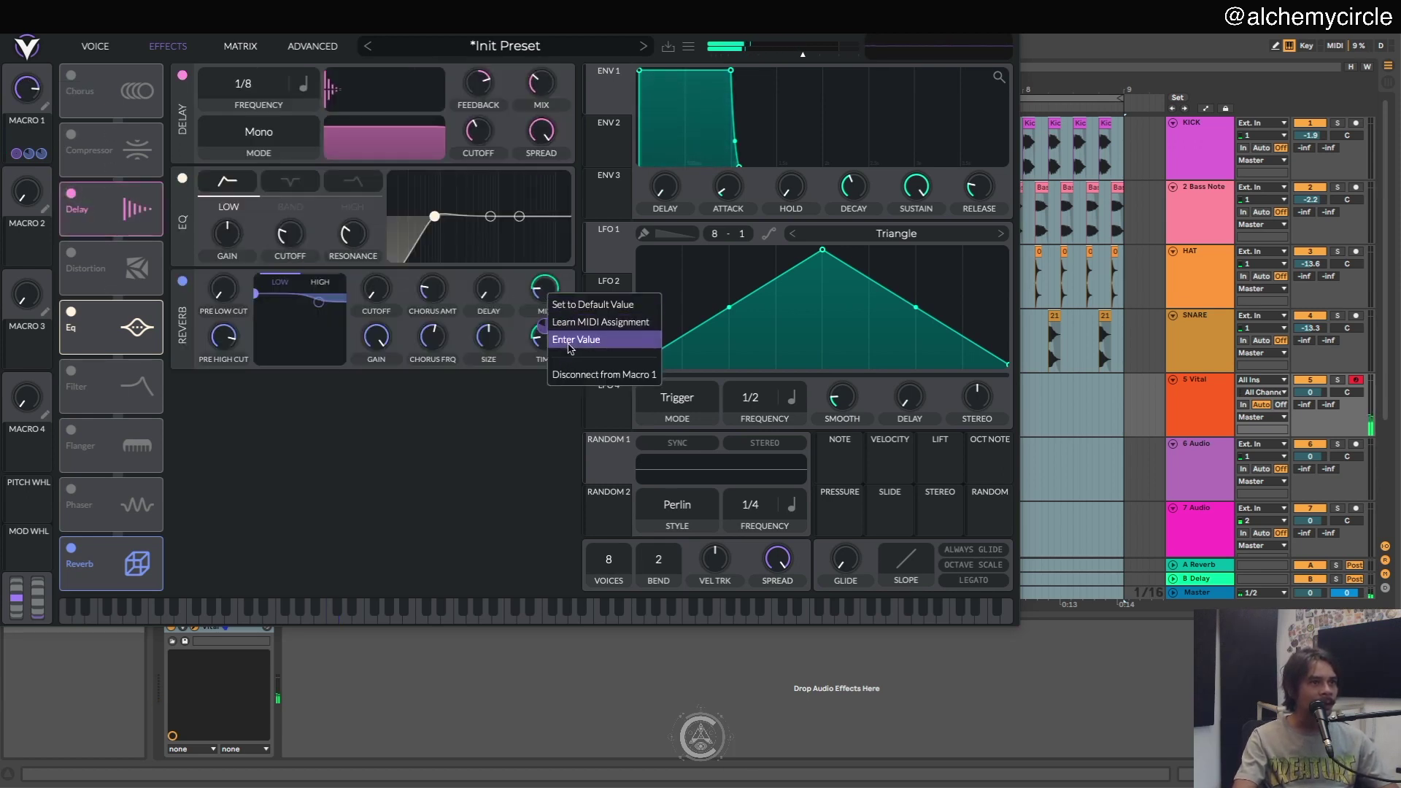
pyautogui.click(588, 375)
pyautogui.rightClick(536, 348)
pyautogui.click(588, 418)
# - Assign Macro 1 to the Delay's Mix and set the delay to Stereo mode with 1/64 and 1/32 frequencies
pyautogui.moveTo(42, 141); pyautogui.dragTo(540, 83)
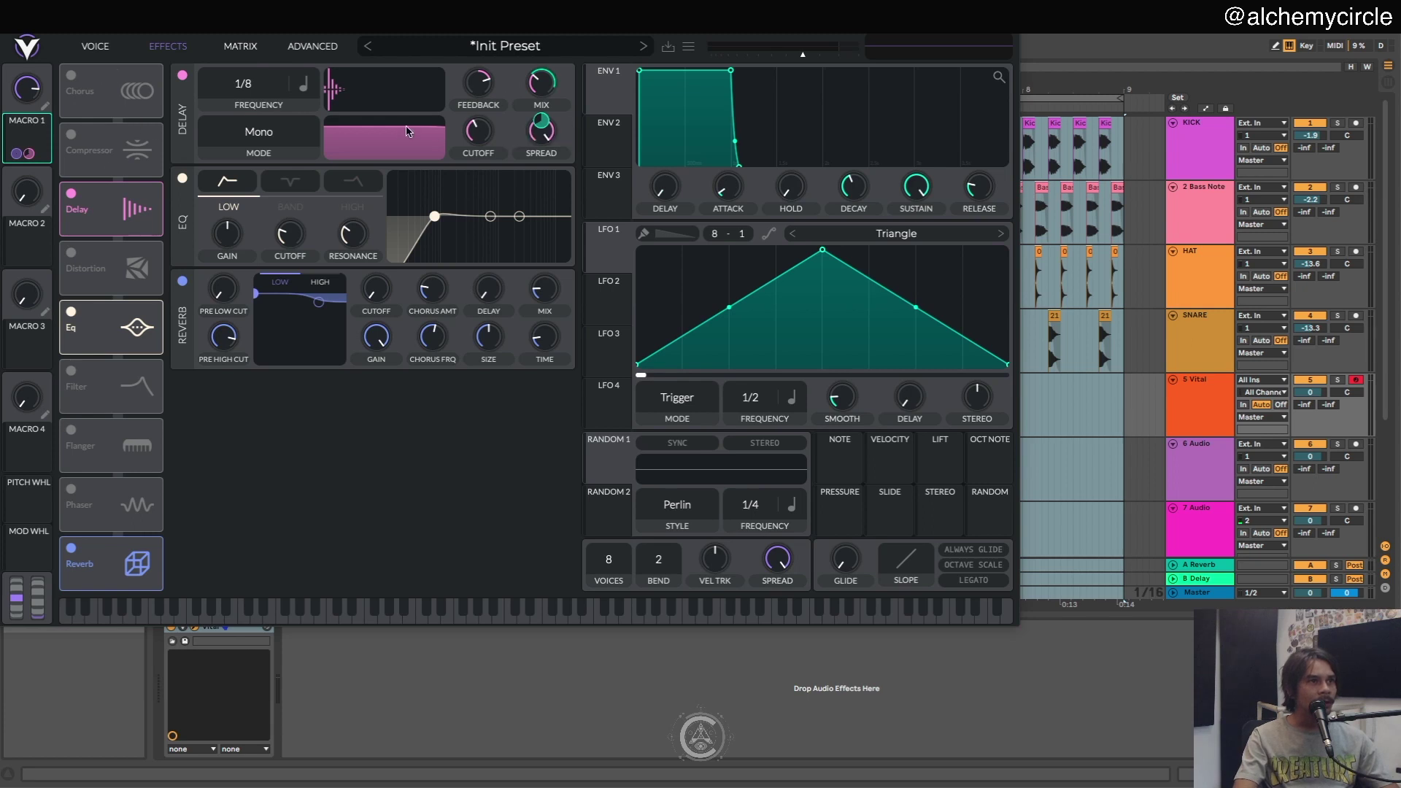
pyautogui.click(286, 119)
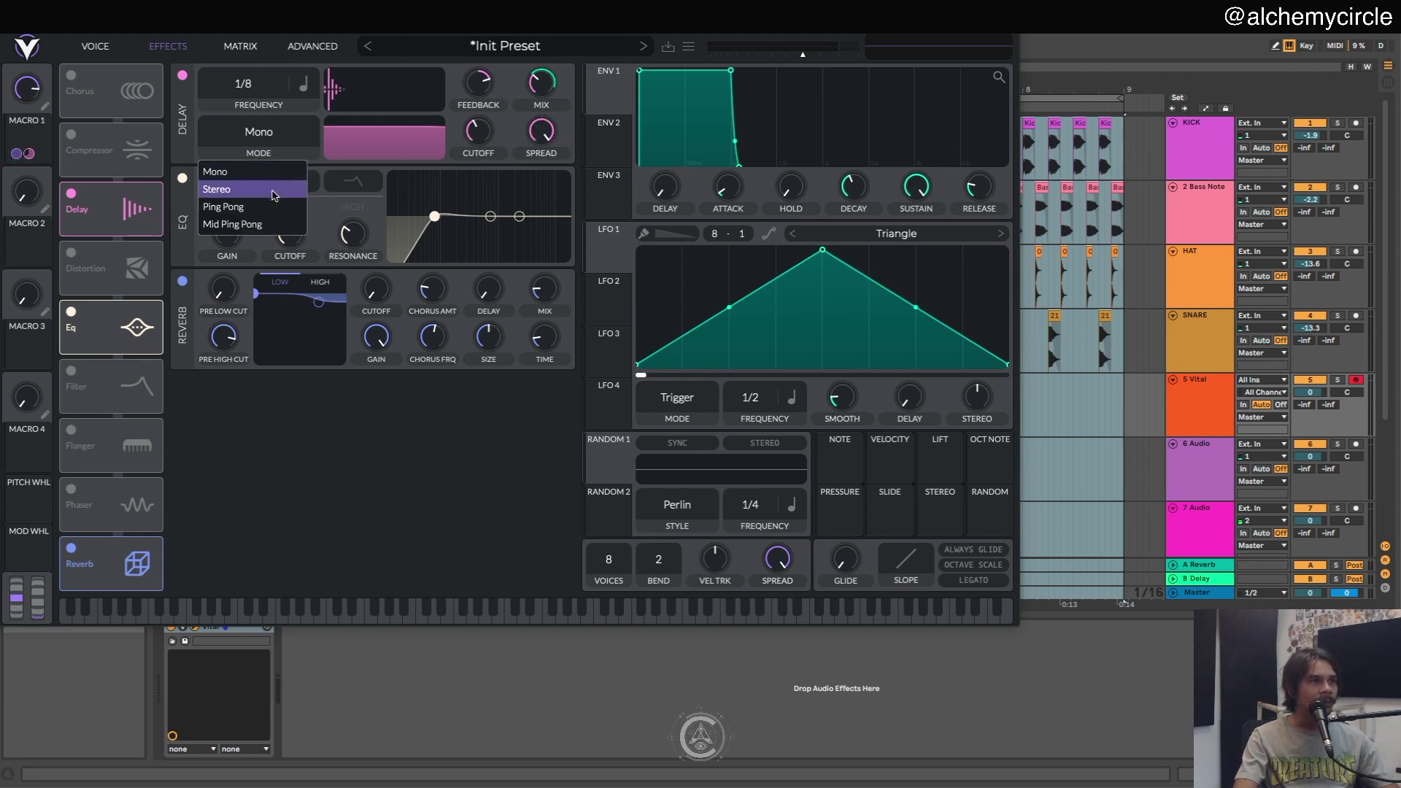
pyautogui.click(288, 186)
pyautogui.moveTo(270, 83); pyautogui.dragTo(270, 66)
pyautogui.click(246, 83)
pyautogui.click(217, 89)
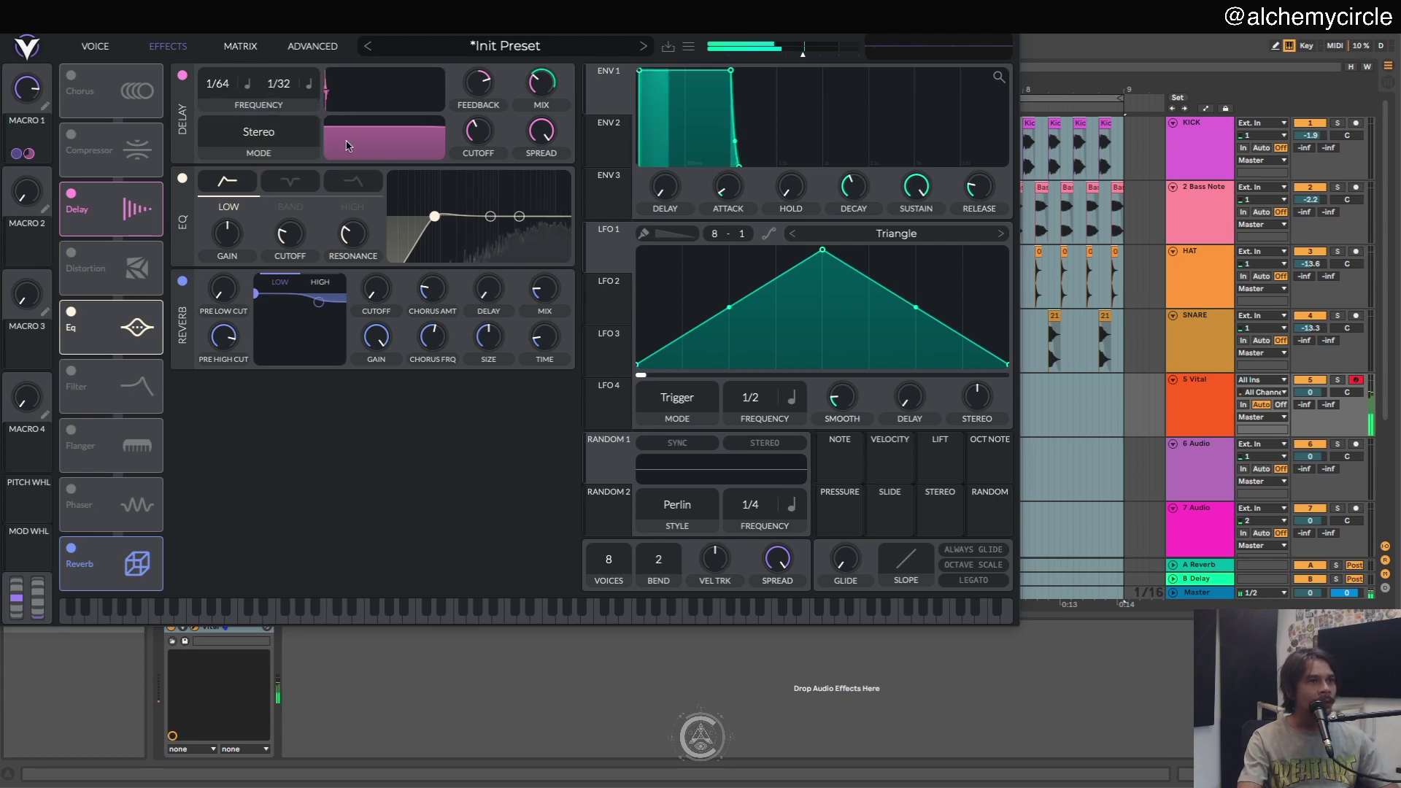
# - Assign Macro 1 to the Delay's Feedback and balance the Mix at about 25%, adjusting Macro 1's depth on the Mix
pyautogui.moveTo(541, 82)
pyautogui.mouseDown()
pyautogui.moveTo(536, 121)
pyautogui.moveTo(534, 105)
pyautogui.mouseUp()
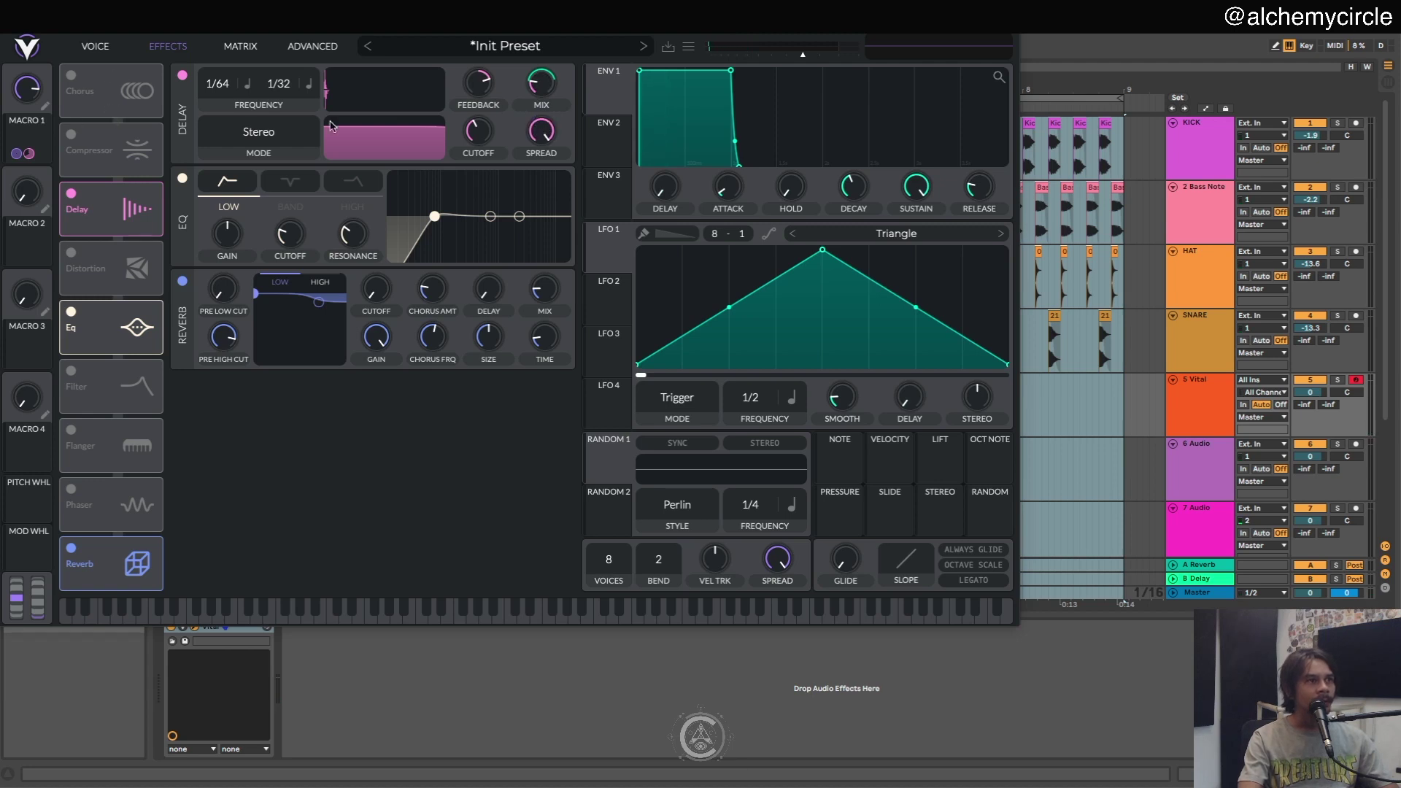
pyautogui.moveTo(22, 154); pyautogui.dragTo(484, 129)
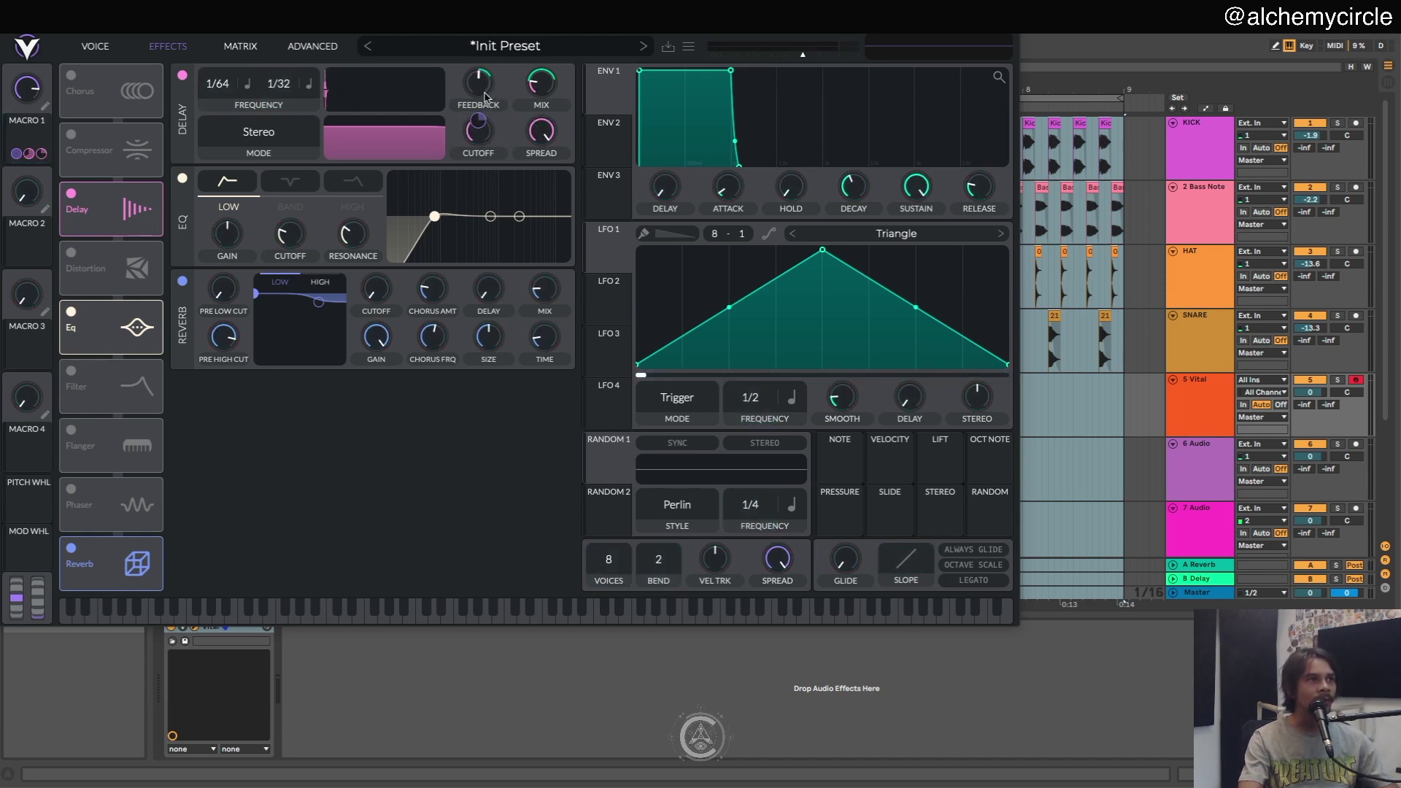
pyautogui.moveTo(549, 92); pyautogui.dragTo(546, 76)
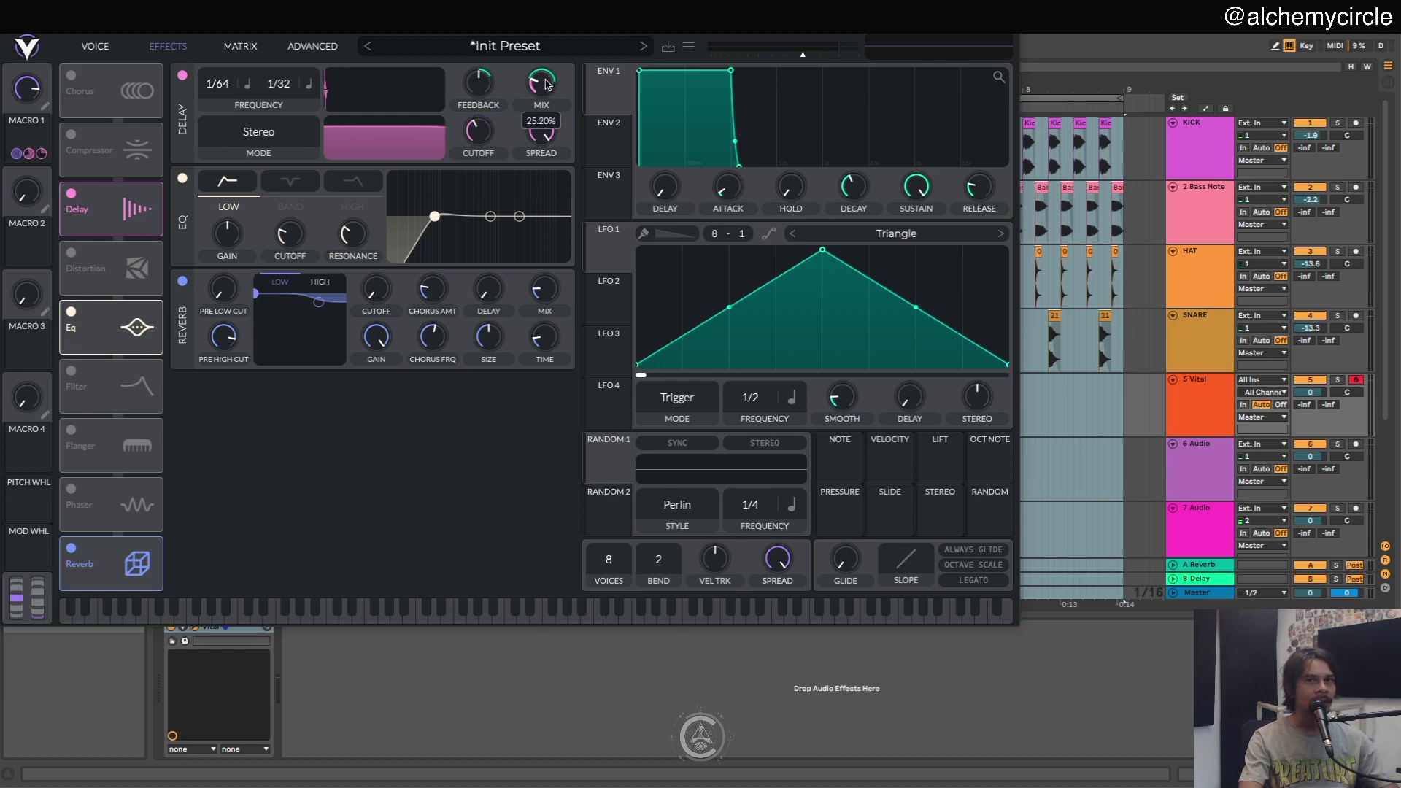
pyautogui.moveTo(29, 154); pyautogui.dragTo(29, 168)
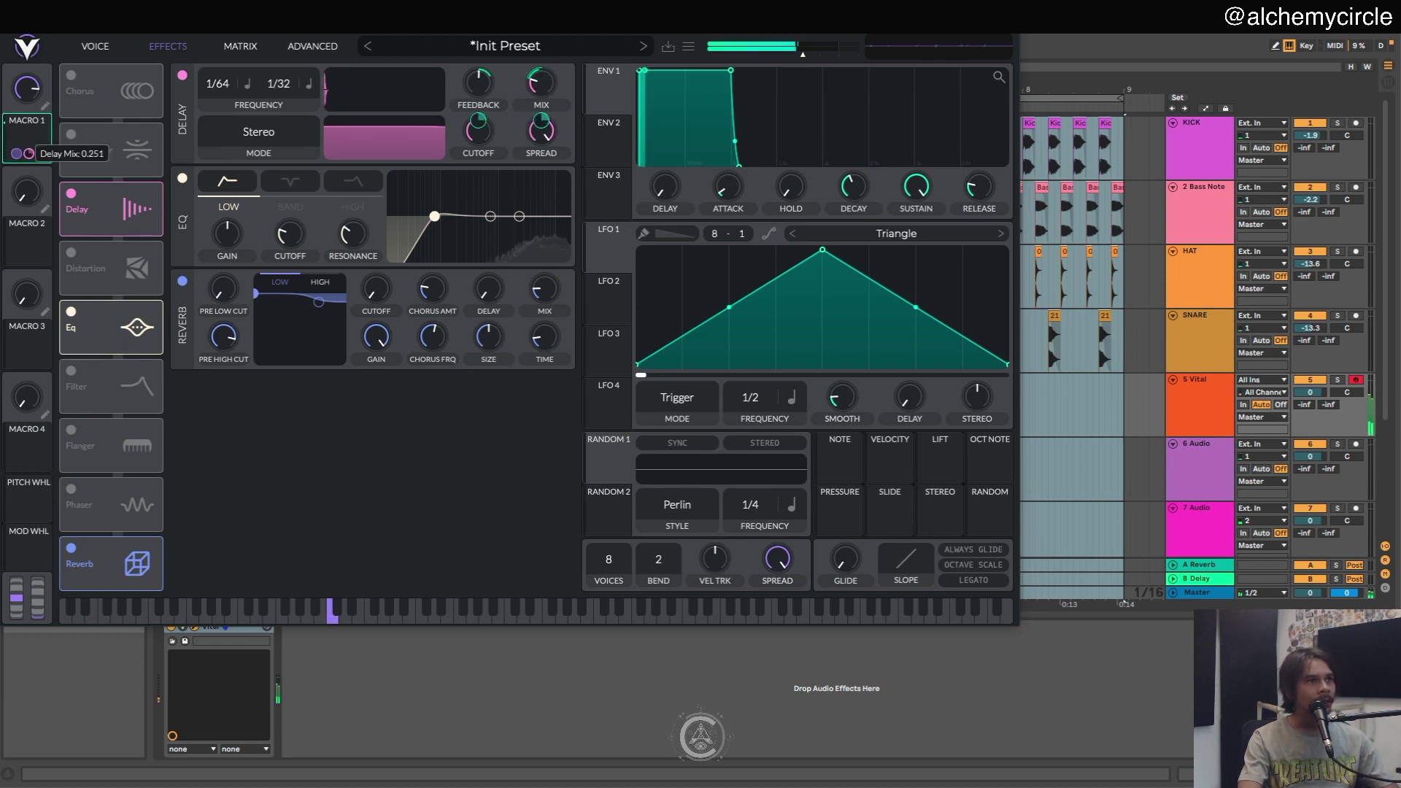
# - Sweep Macro 1 up and down while playing notes to audition its effect on the Smear and the delay
pyautogui.moveTo(25, 89); pyautogui.dragTo(30, 142)
pyautogui.click(30, 150)
pyautogui.moveTo(32, 85); pyautogui.dragTo(43, 91)
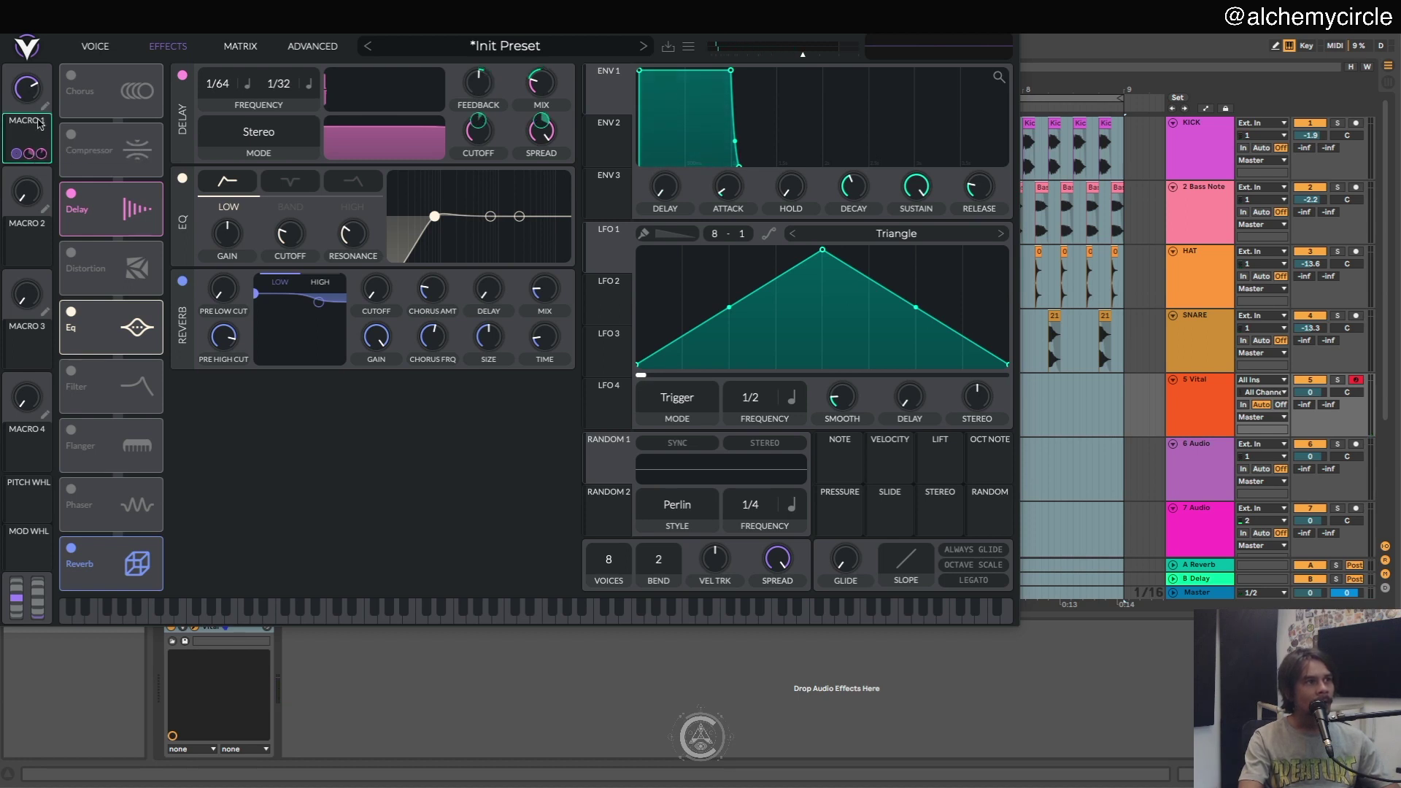
pyautogui.moveTo(32, 92); pyautogui.dragTo(38, 157)
pyautogui.moveTo(32, 69)
pyautogui.mouseDown()
pyautogui.moveTo(52, 181)
pyautogui.moveTo(41, 93)
pyautogui.mouseUp()
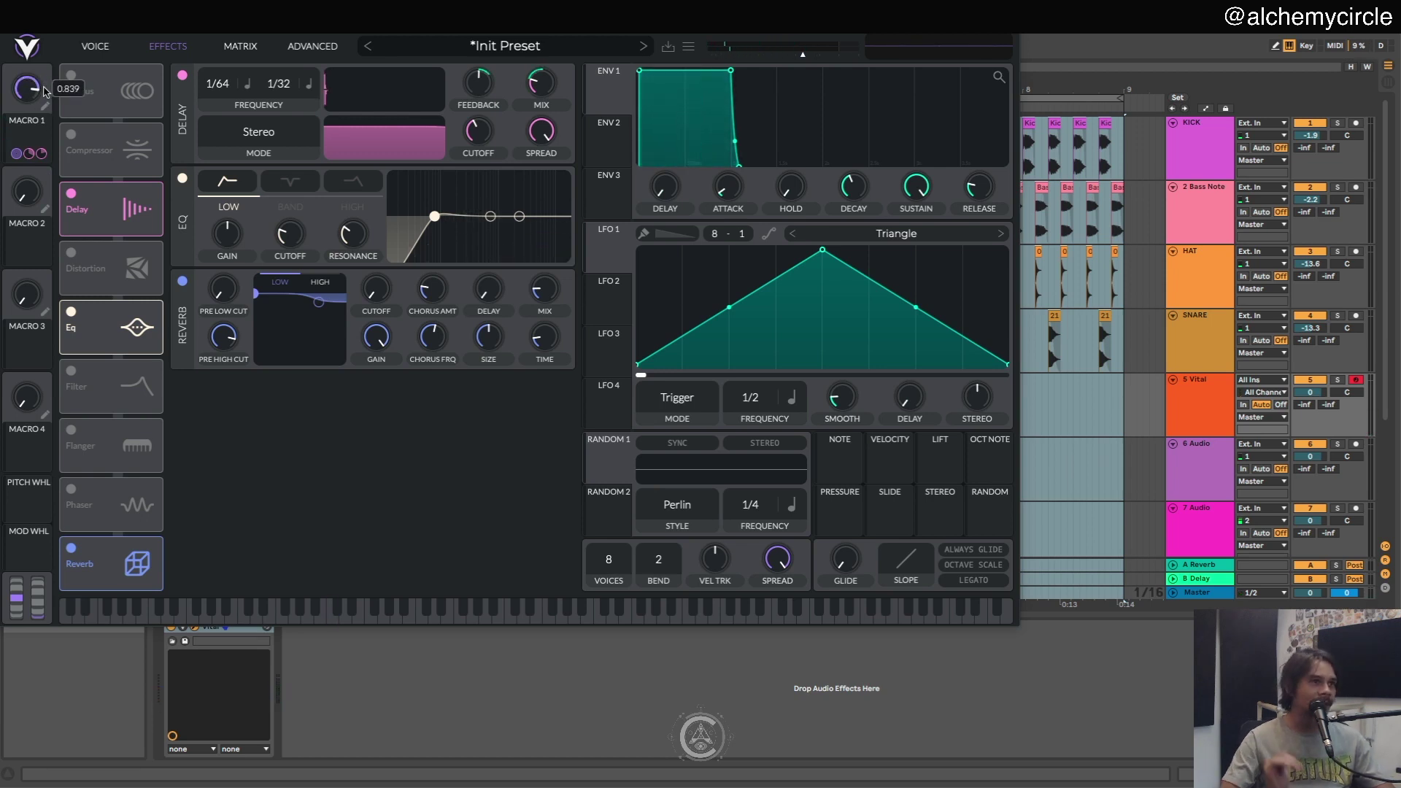
pyautogui.moveTo(27, 89); pyautogui.dragTo(51, 148)
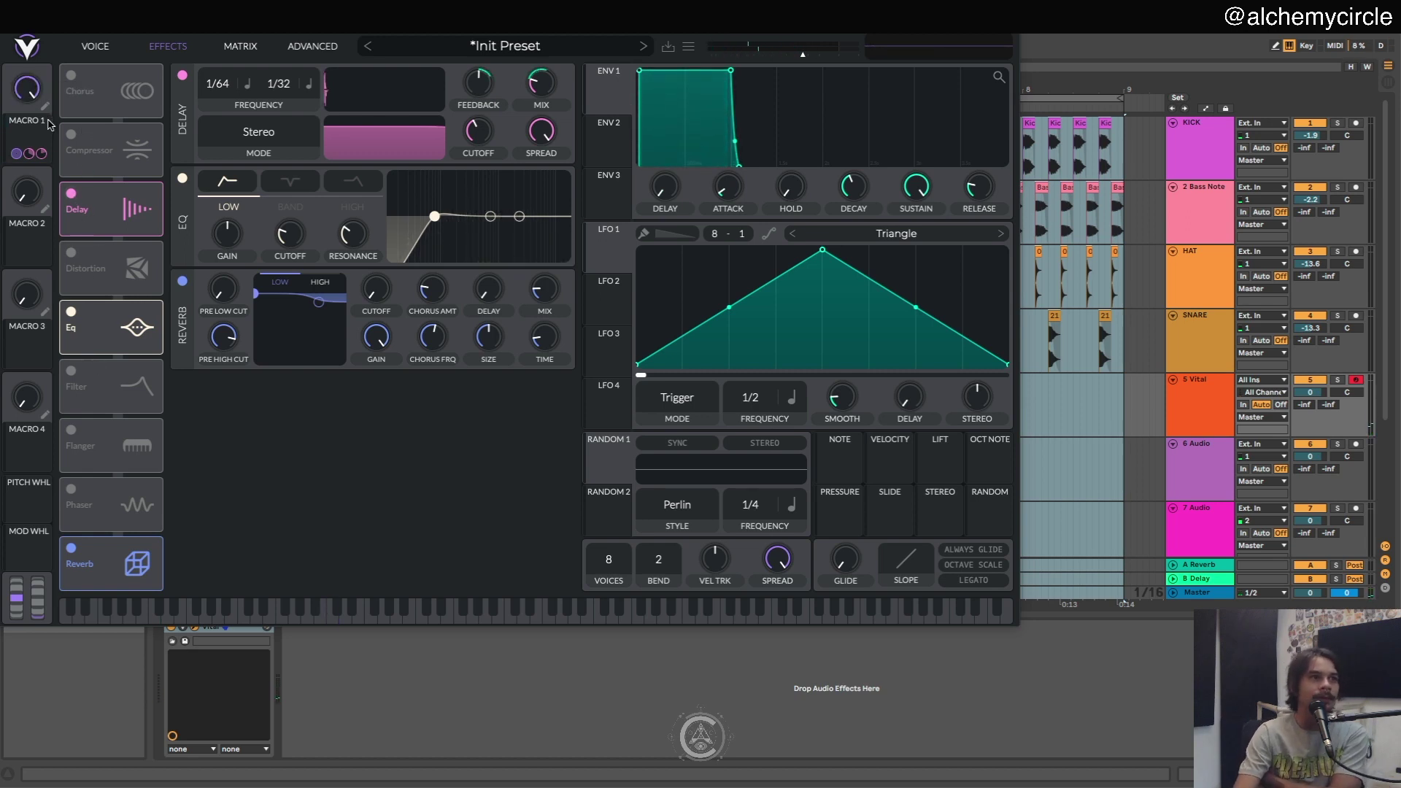
pyautogui.moveTo(44, 155)
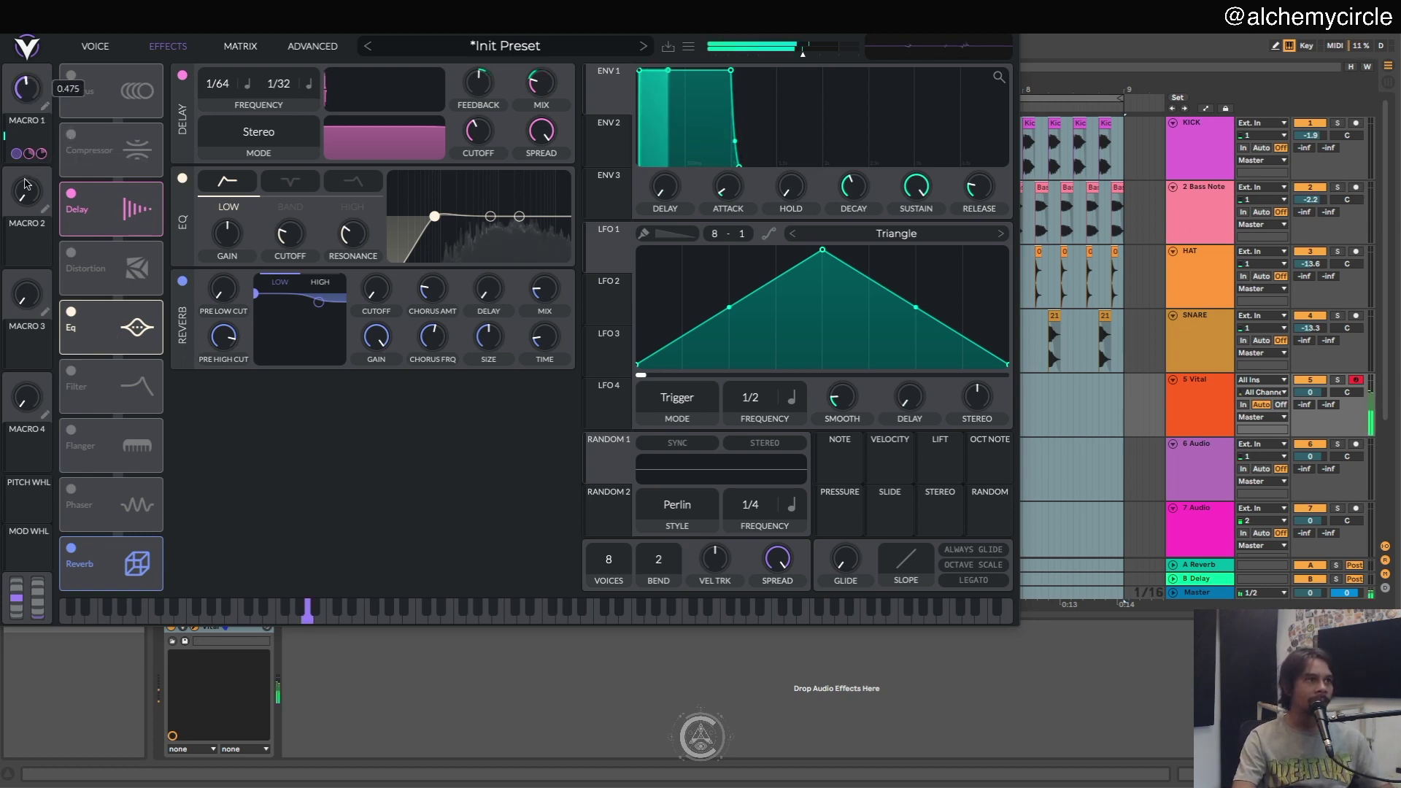
pyautogui.moveTo(35, 92); pyautogui.dragTo(36, 174)
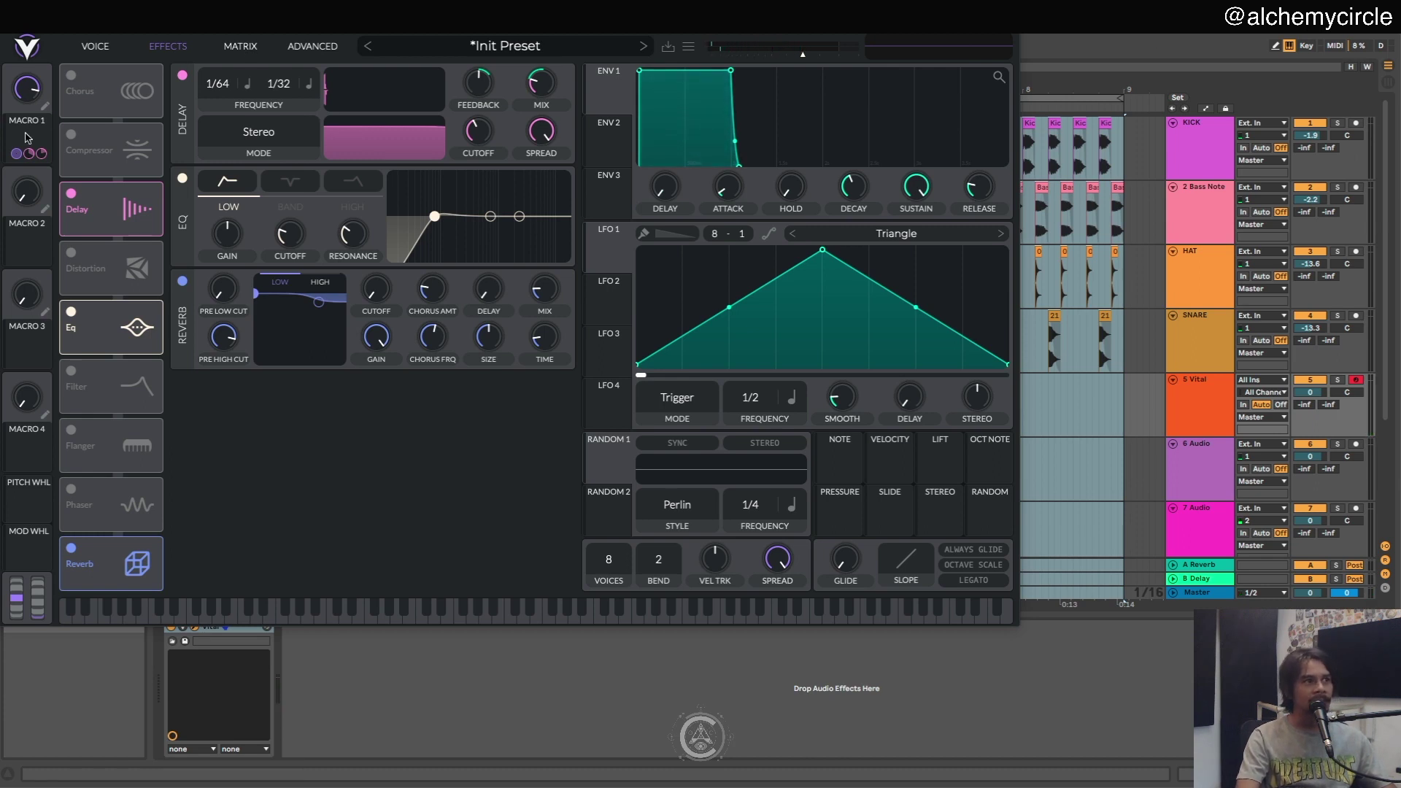
pyautogui.moveTo(26, 90); pyautogui.dragTo(21, 183)
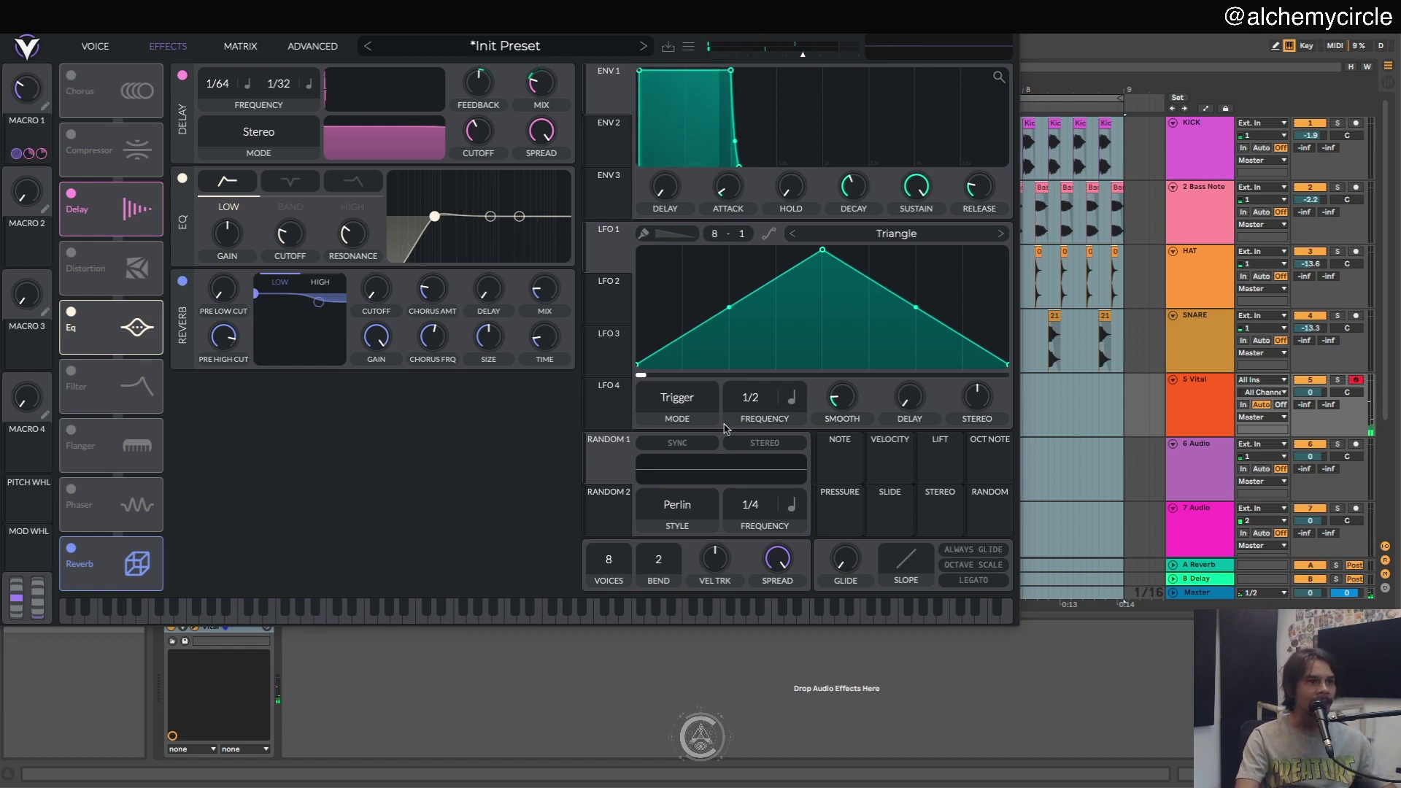
# - Try assigning Macro 2 to OSC 1's wave frame and raise the macro while playing a note
pyautogui.click(95, 46)
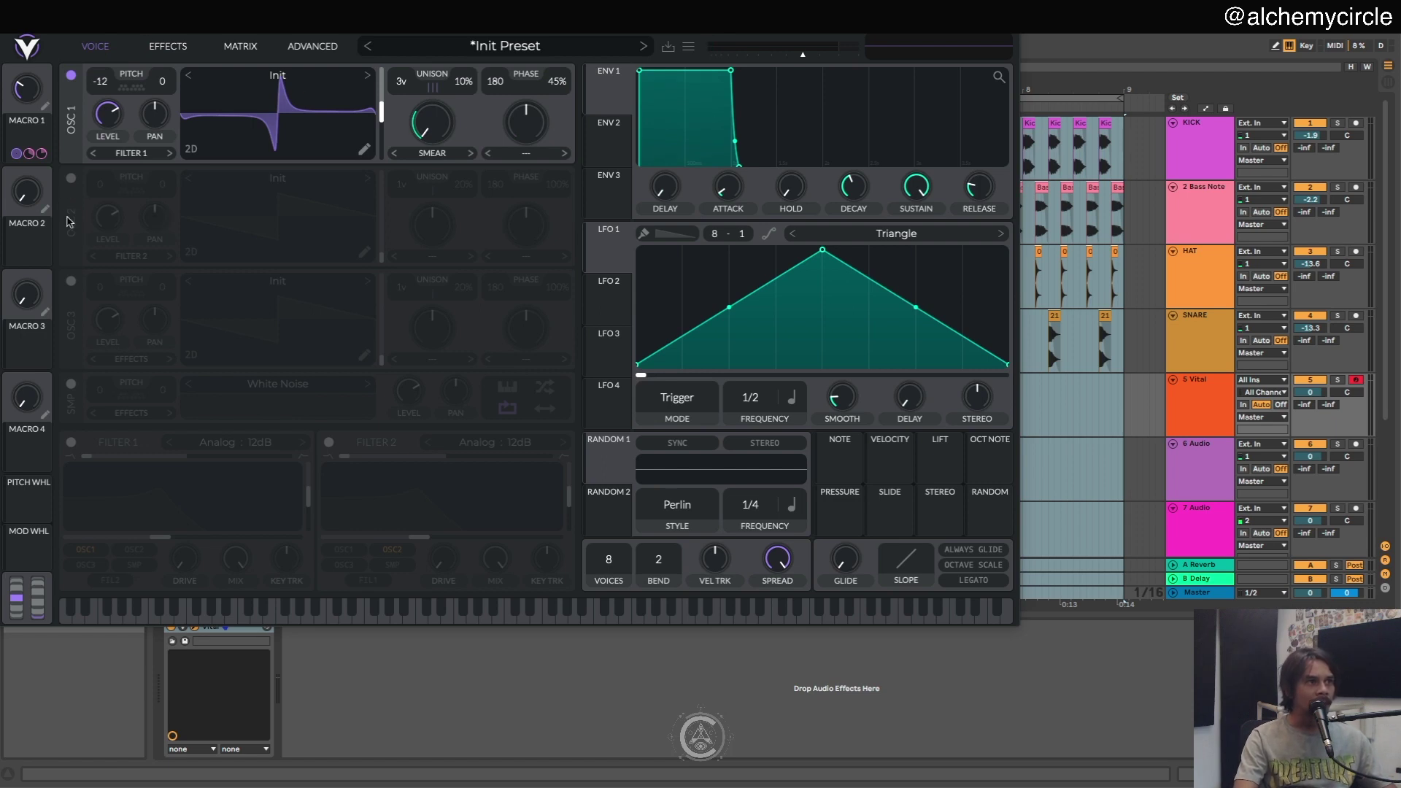
pyautogui.moveTo(32, 195); pyautogui.dragTo(348, 117)
pyautogui.moveTo(28, 247); pyautogui.dragTo(379, 113)
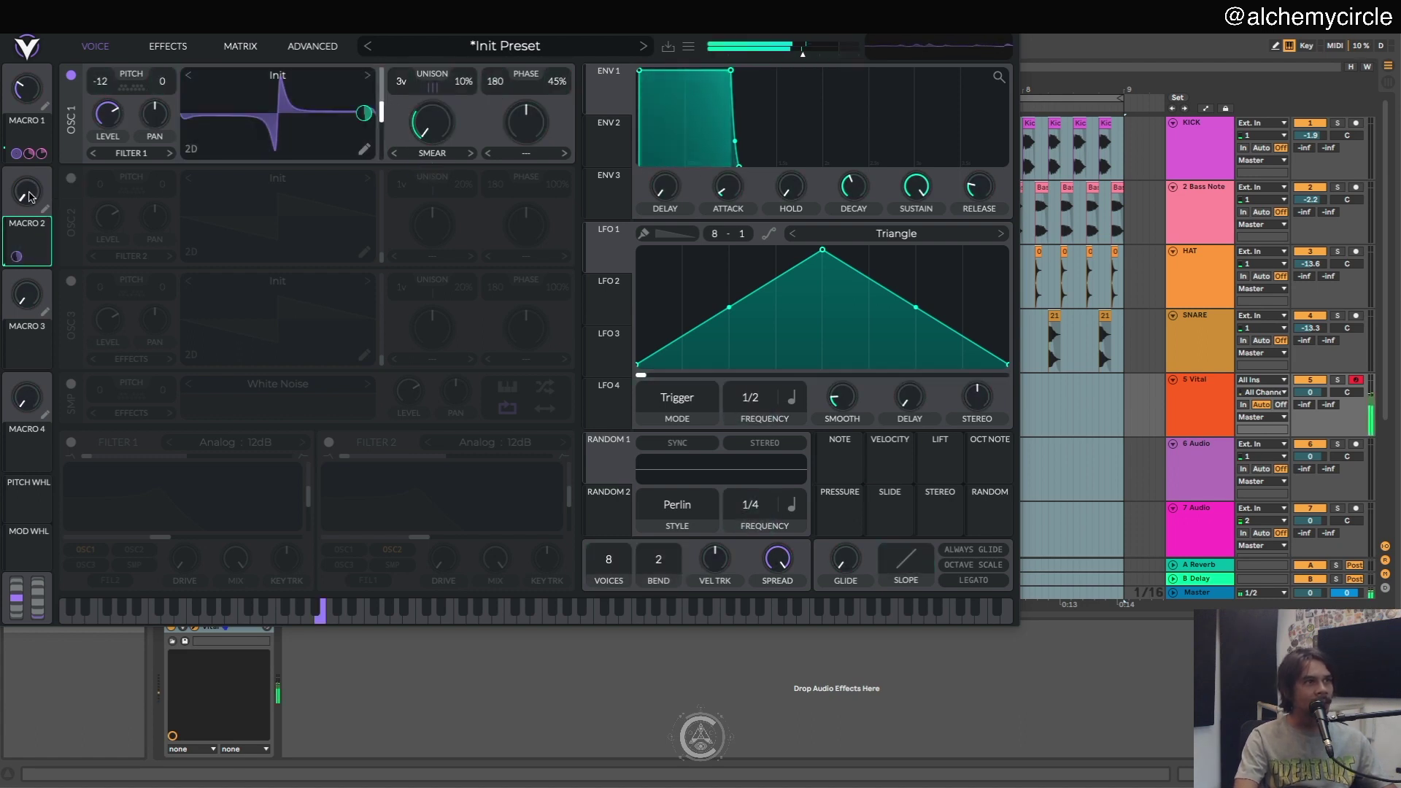
pyautogui.moveTo(29, 193); pyautogui.dragTo(45, 98)
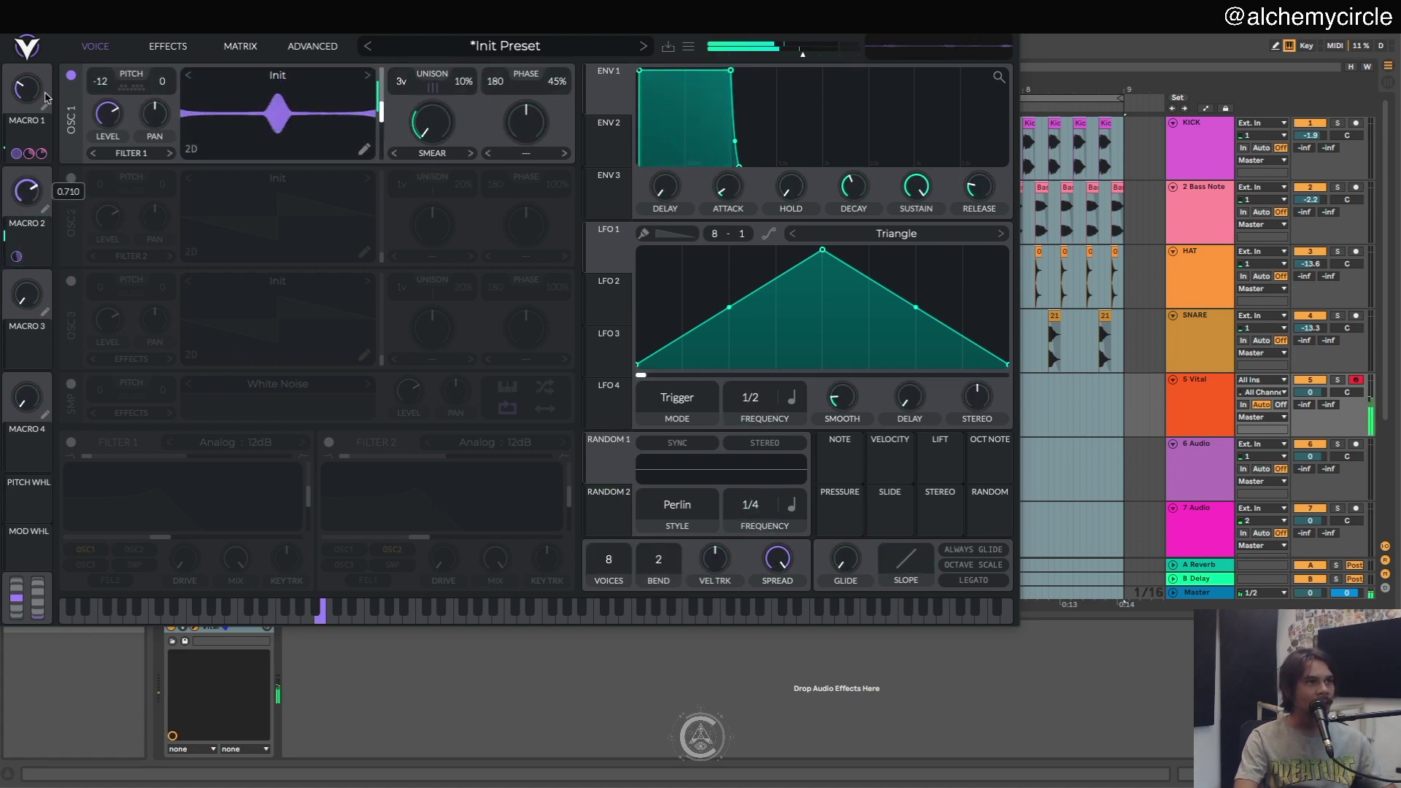
# - Try making Macro 2's wave frame modulation bipolar and setting OSC 1's frame to about 166.7, checking the routing in the matrix
pyautogui.click(168, 46)
pyautogui.click(240, 46)
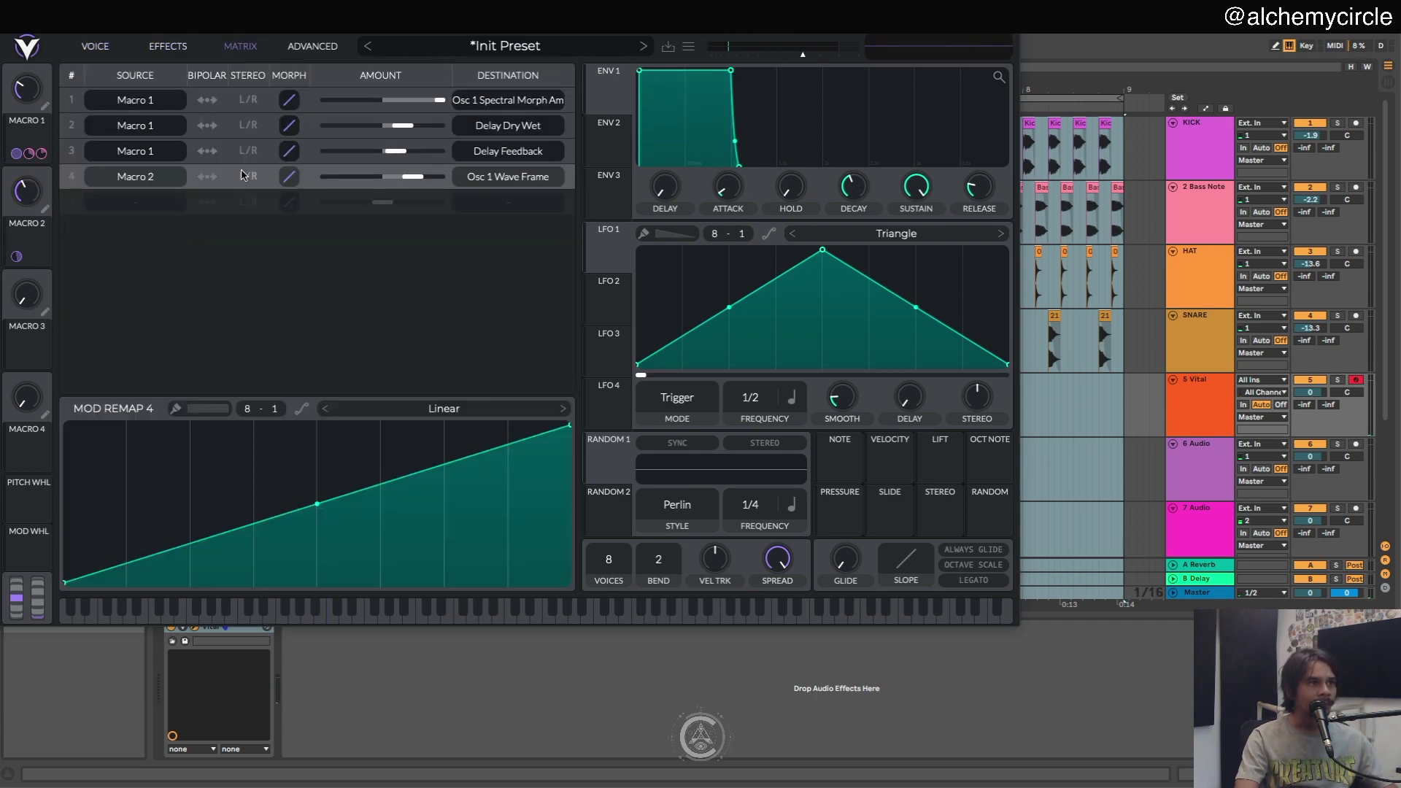
pyautogui.click(123, 45)
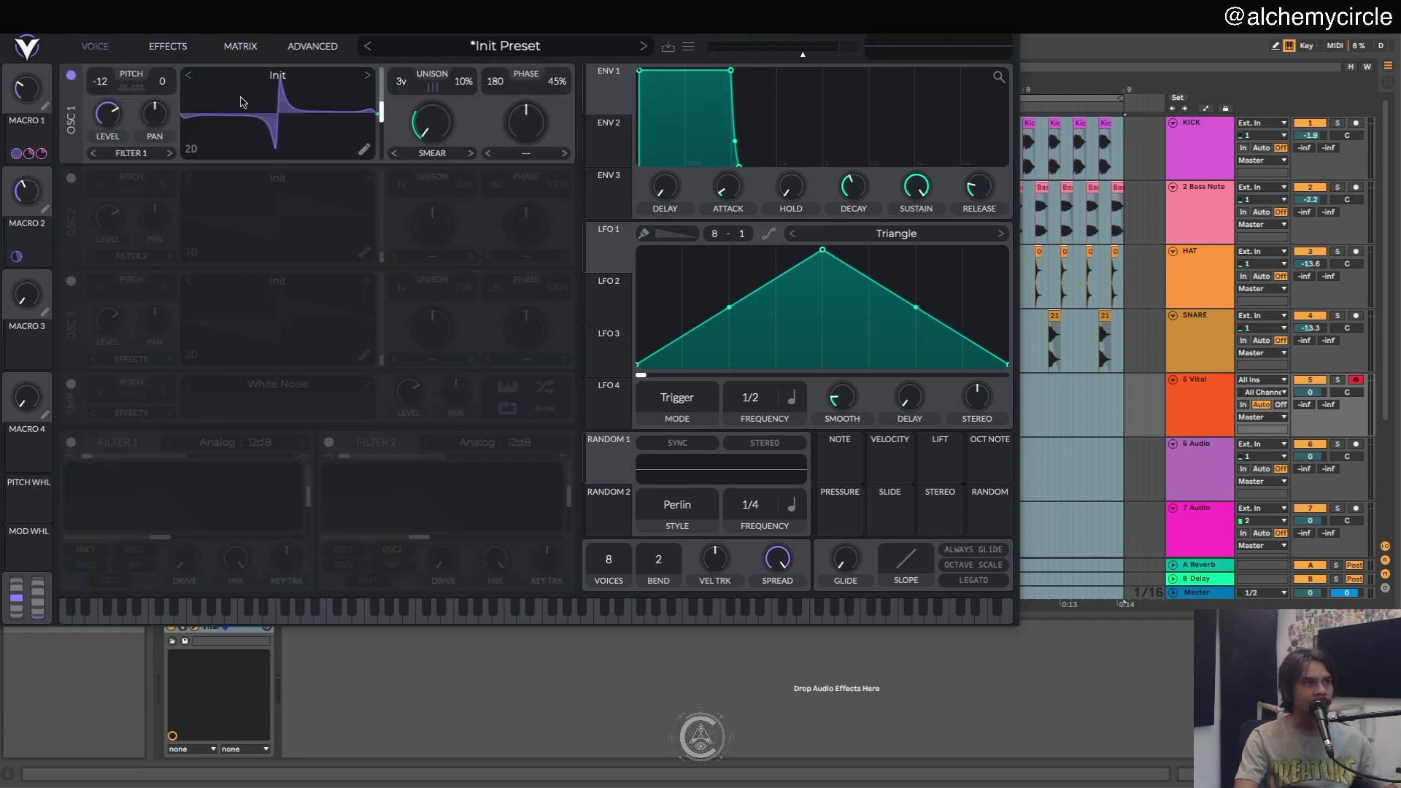
pyautogui.moveTo(378, 117); pyautogui.dragTo(379, 103)
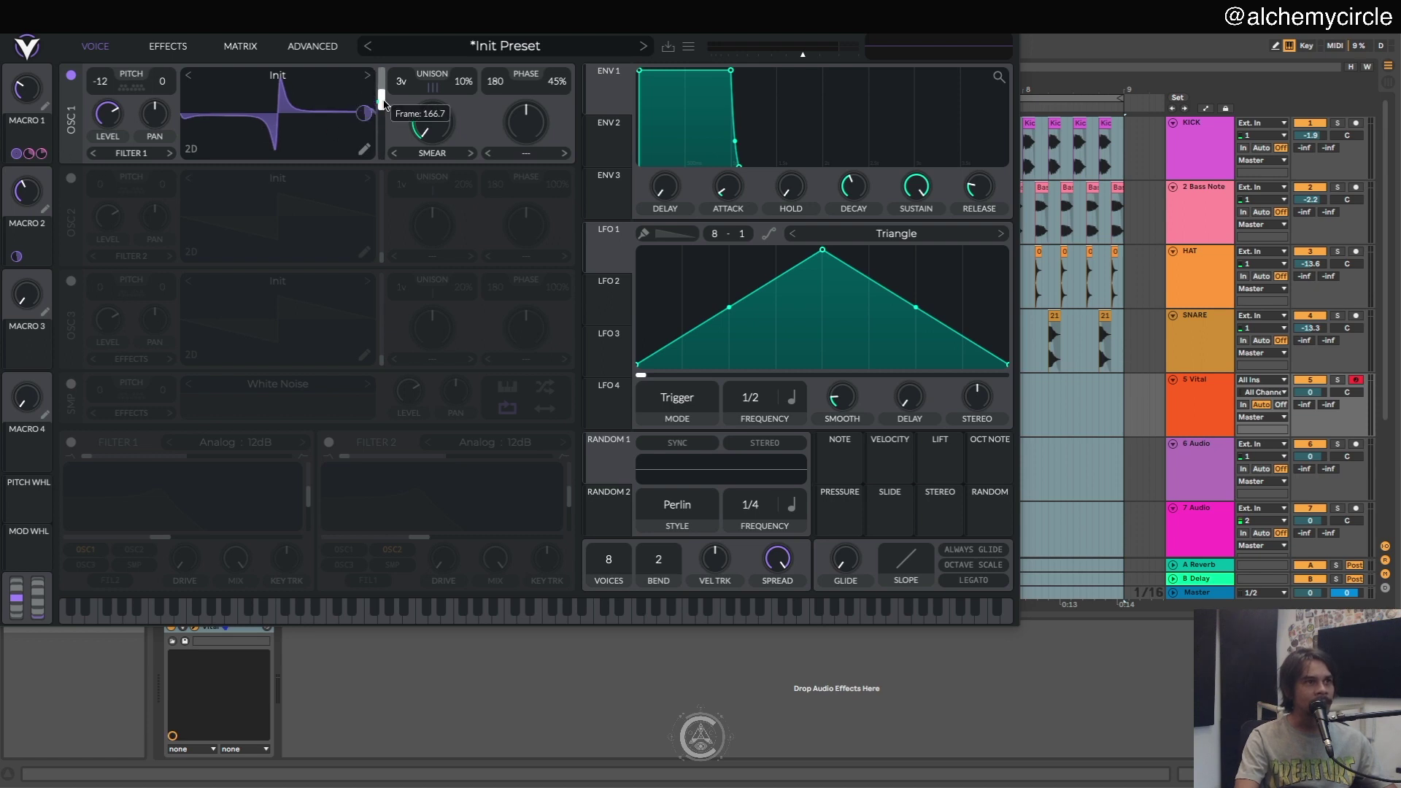
pyautogui.moveTo(25, 201); pyautogui.dragTo(6, 281)
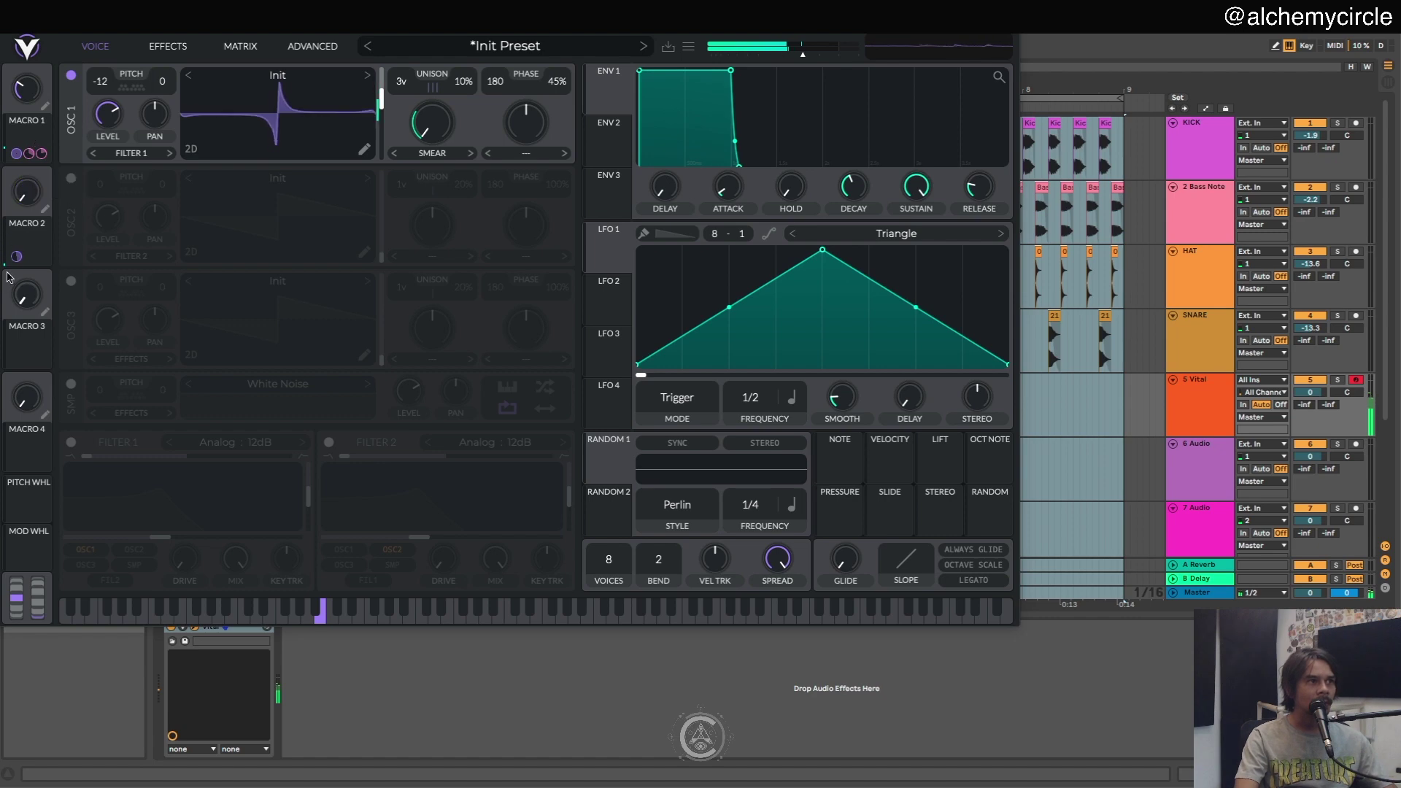
pyautogui.click(174, 48)
pyautogui.click(240, 46)
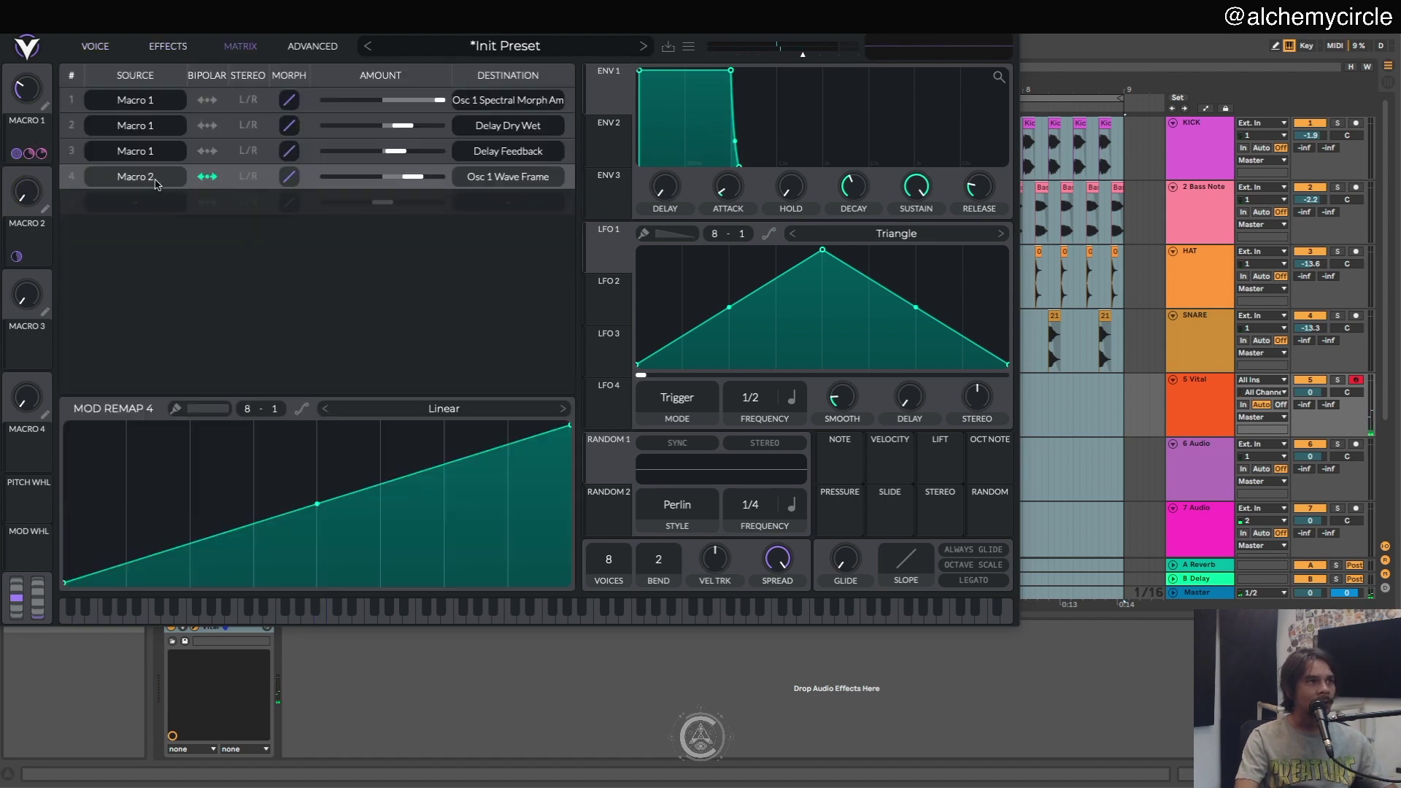
# - Try raising OSC 1's wave frame further and setting Macro 2's modulation depth on it to about -255.3
pyautogui.click(96, 46)
pyautogui.moveTo(379, 103); pyautogui.dragTo(379, 97)
pyautogui.moveTo(26, 194); pyautogui.dragTo(38, 121)
pyautogui.moveTo(17, 255); pyautogui.dragTo(17, 358)
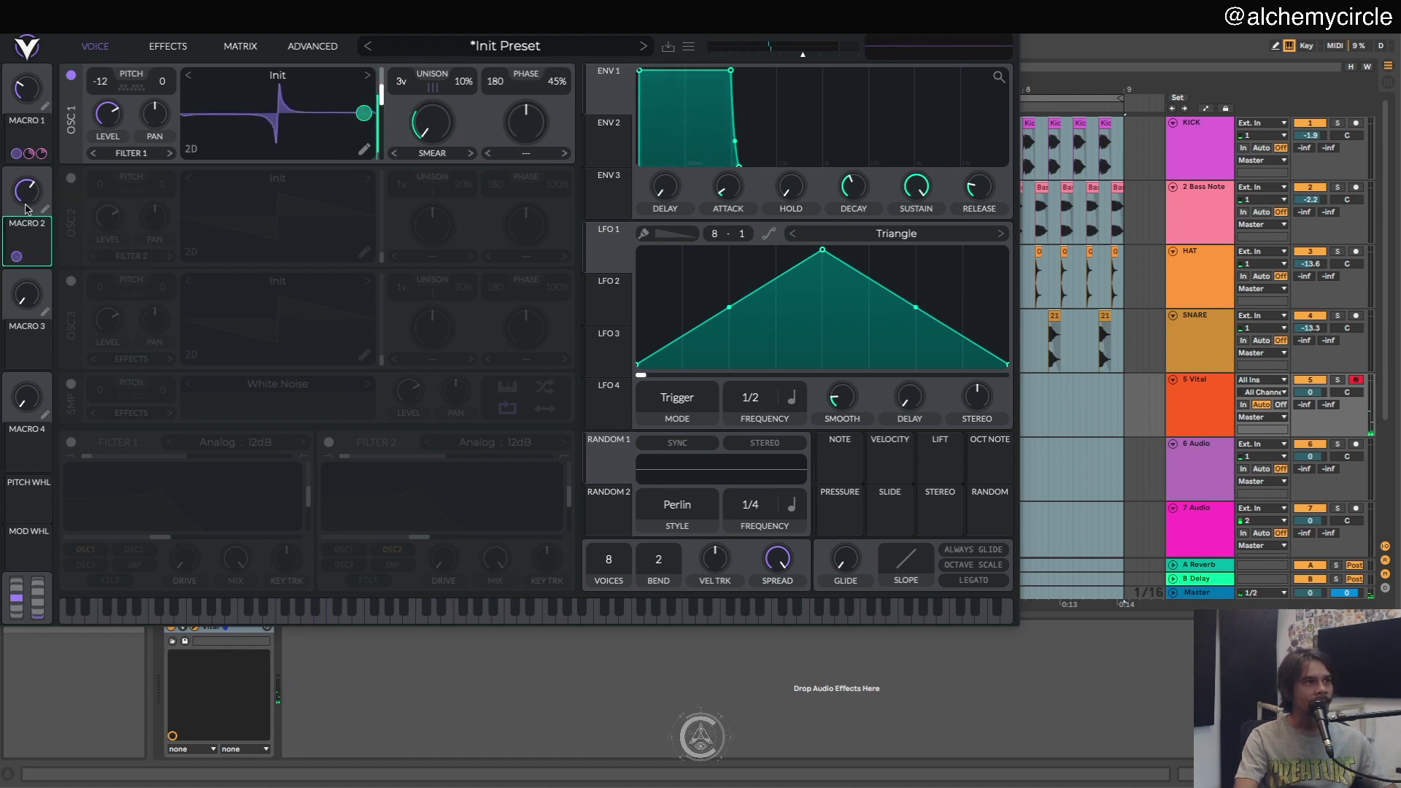
# - Sweep Macro 2 while playing notes to audition the wave frame movement, and remove its modulation from OSC 1
pyautogui.moveTo(22, 205); pyautogui.dragTo(17, 358)
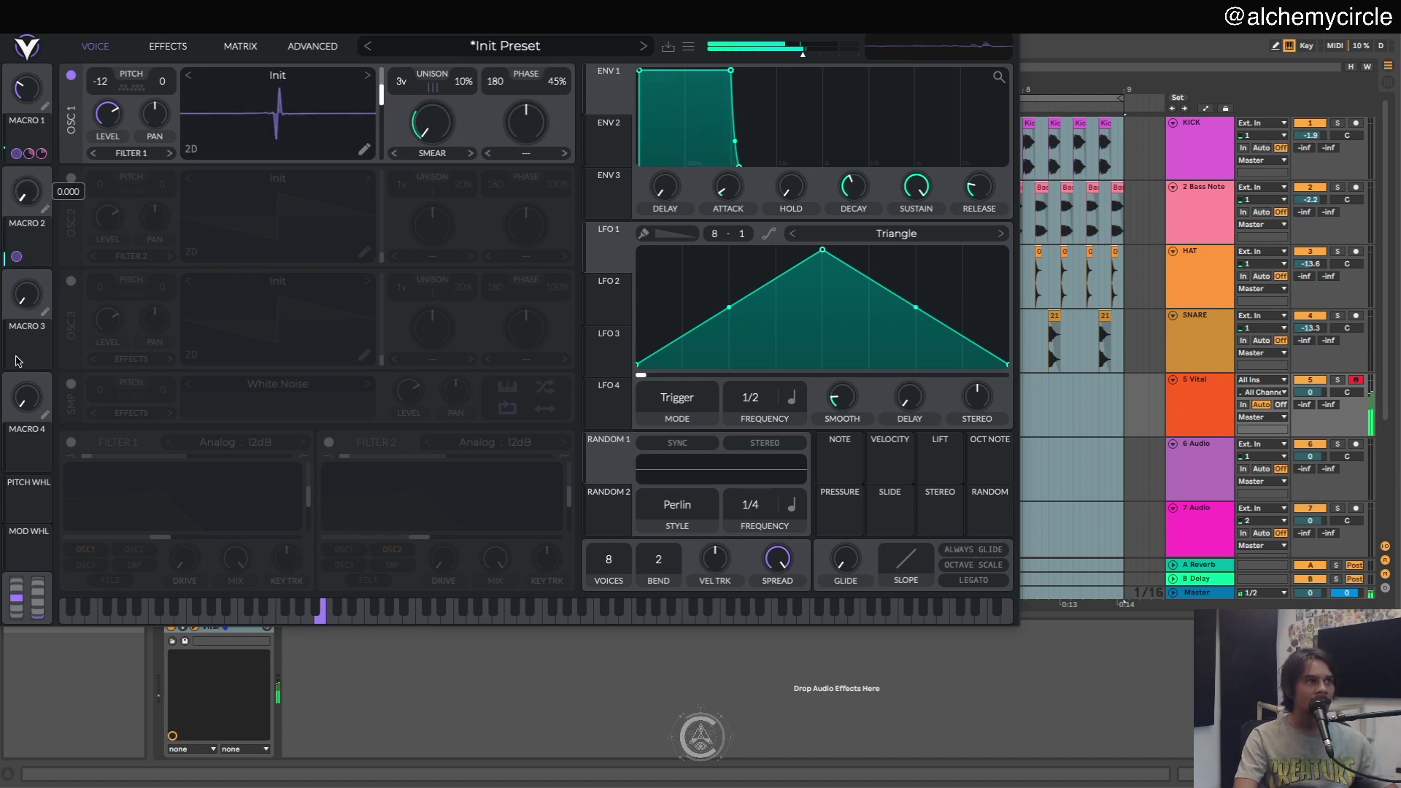
pyautogui.moveTo(27, 211); pyautogui.dragTo(4, 257)
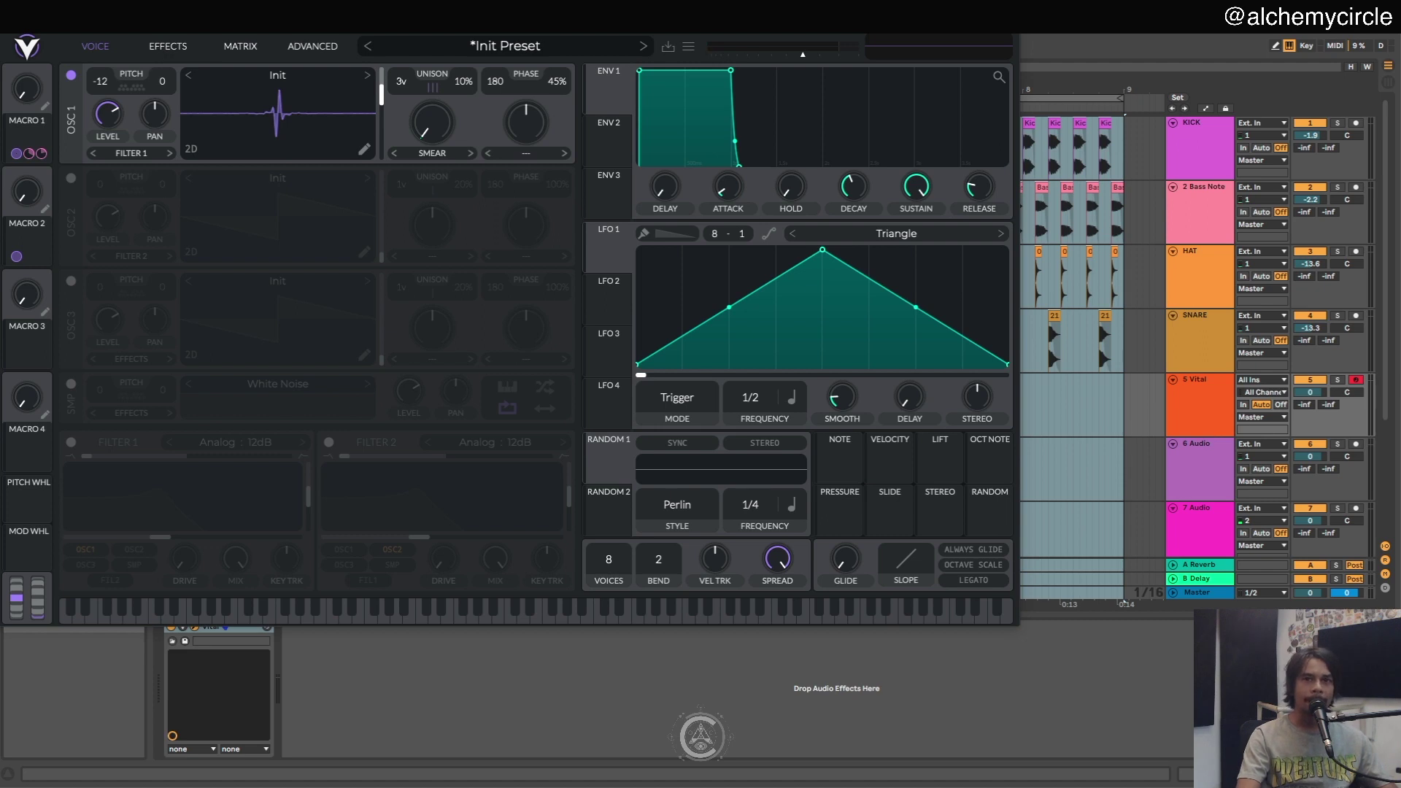
pyautogui.moveTo(38, 190); pyautogui.dragTo(61, 51)
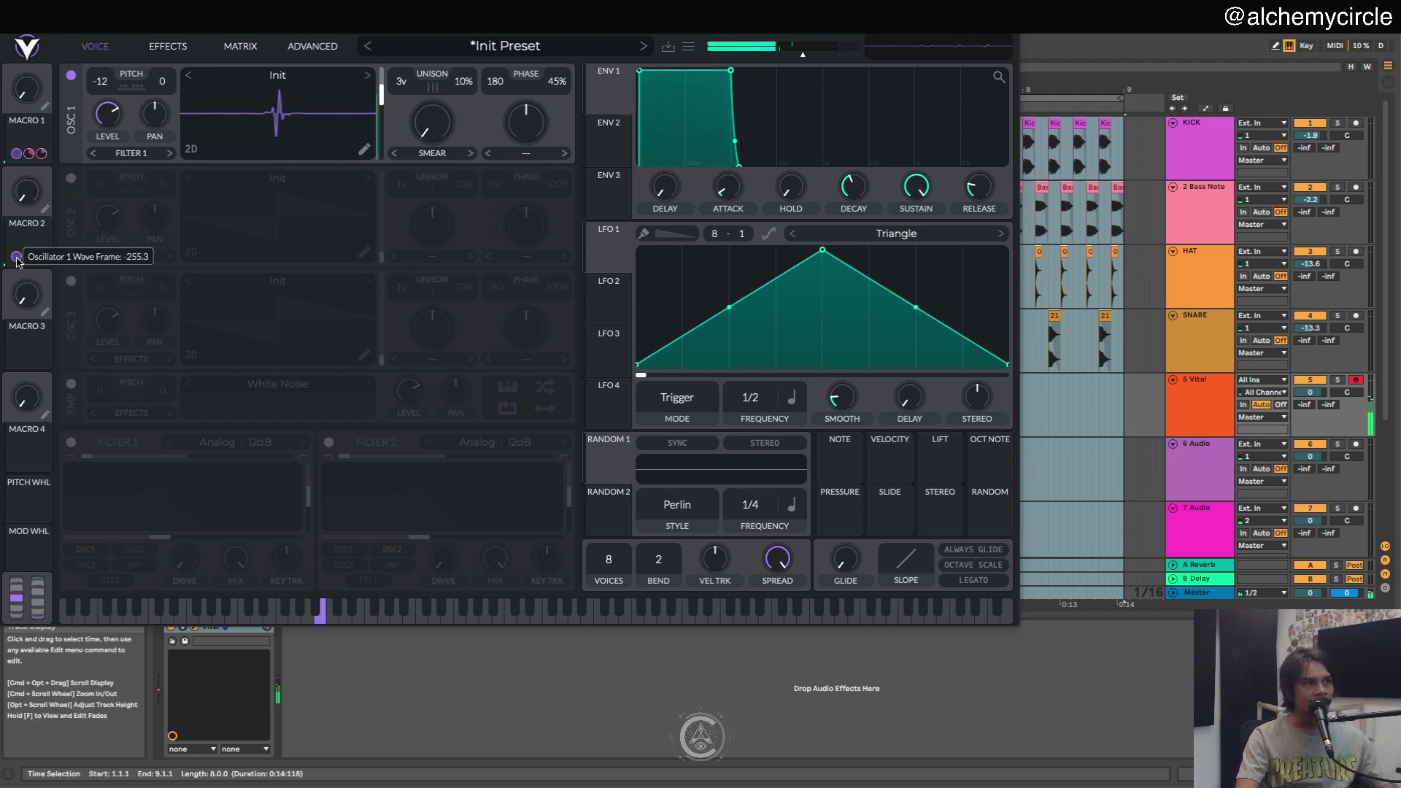
pyautogui.moveTo(24, 189)
pyautogui.mouseDown()
pyautogui.moveTo(53, 89)
pyautogui.moveTo(1, 230)
pyautogui.moveTo(5, 194)
pyautogui.moveTo(15, 259)
pyautogui.moveTo(26, 195)
pyautogui.mouseUp()
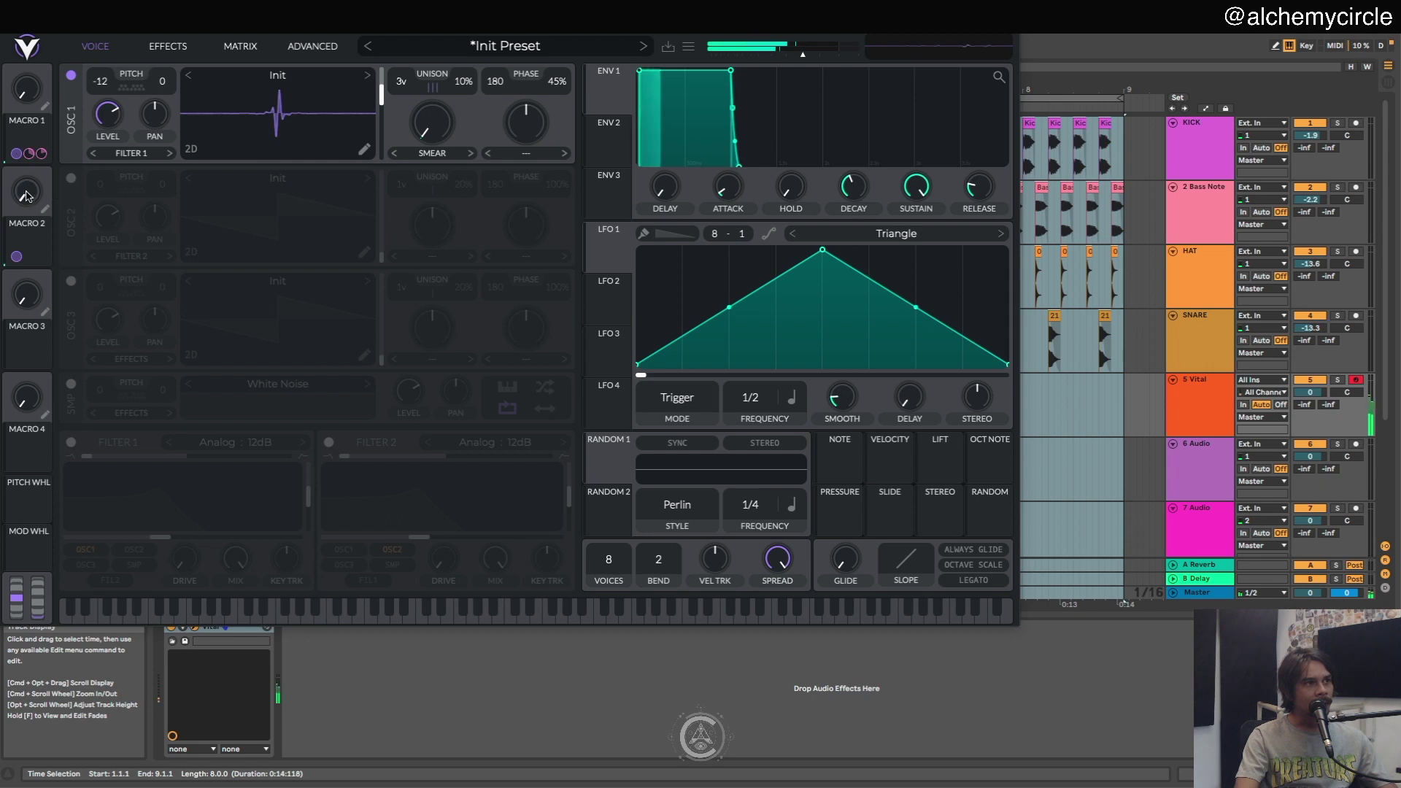
pyautogui.rightClick(17, 256)
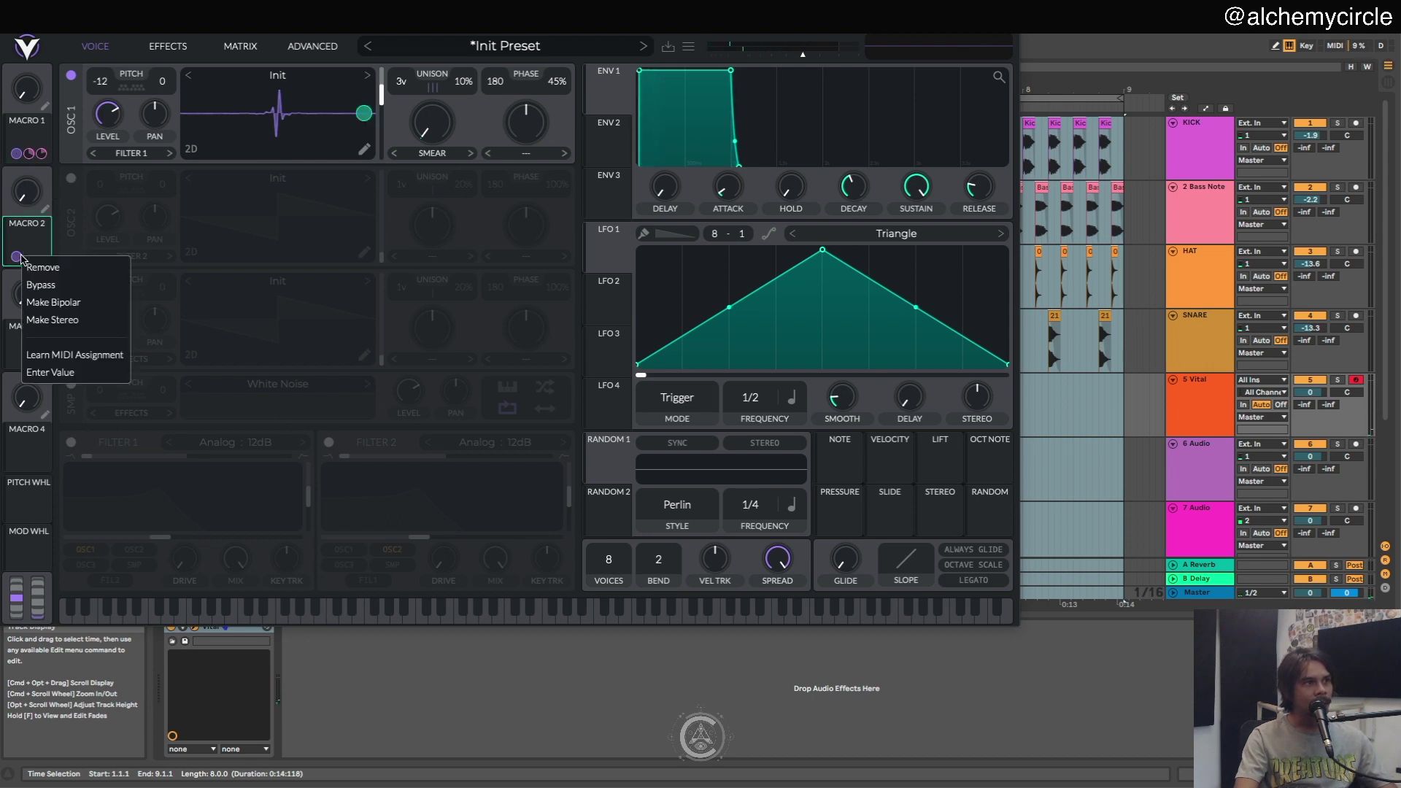
pyautogui.click(32, 266)
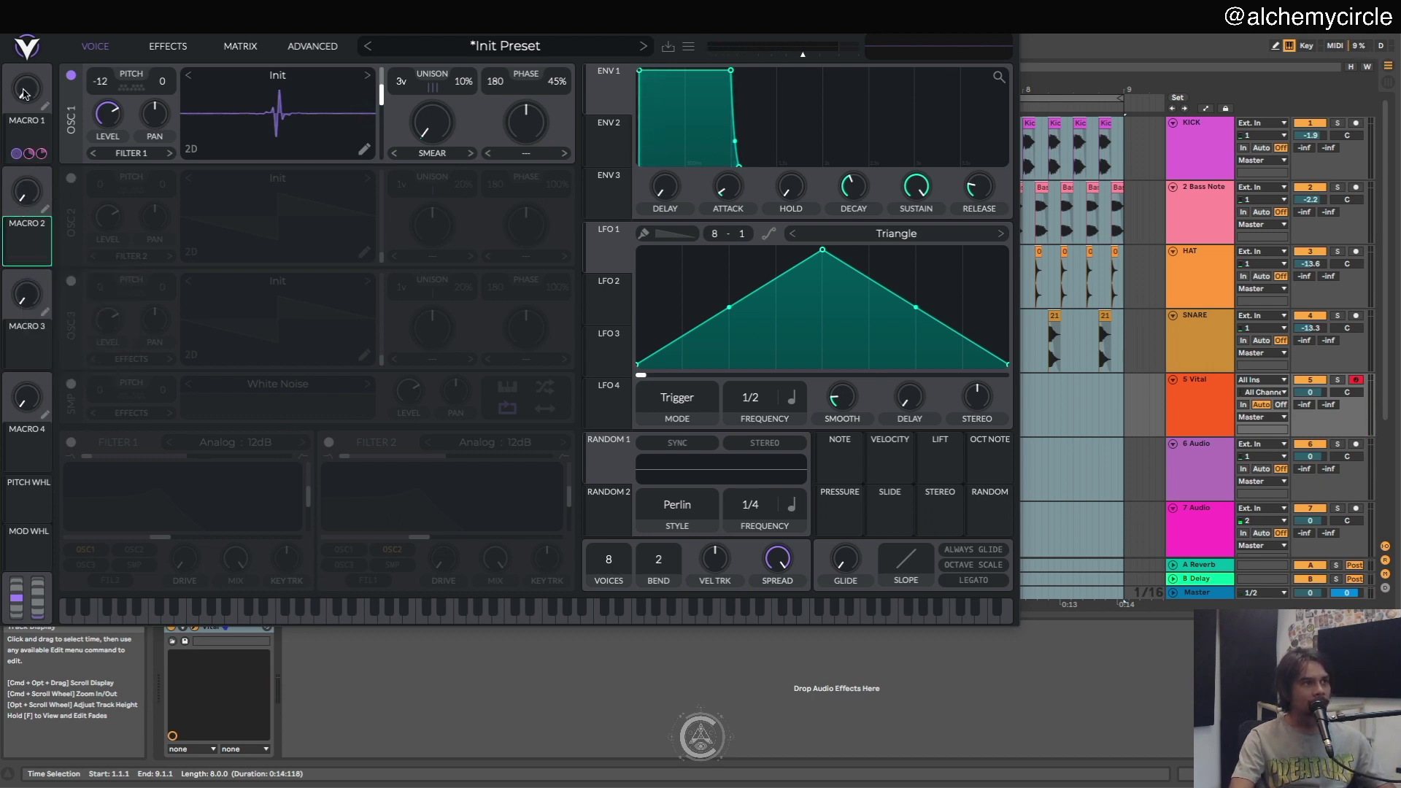
# - Test OSC 1's Smear amount and assign Random 2 to modulate Macro 1, using the Perlin style at a 1/1 frequency
pyautogui.click(174, 46)
pyautogui.click(95, 46)
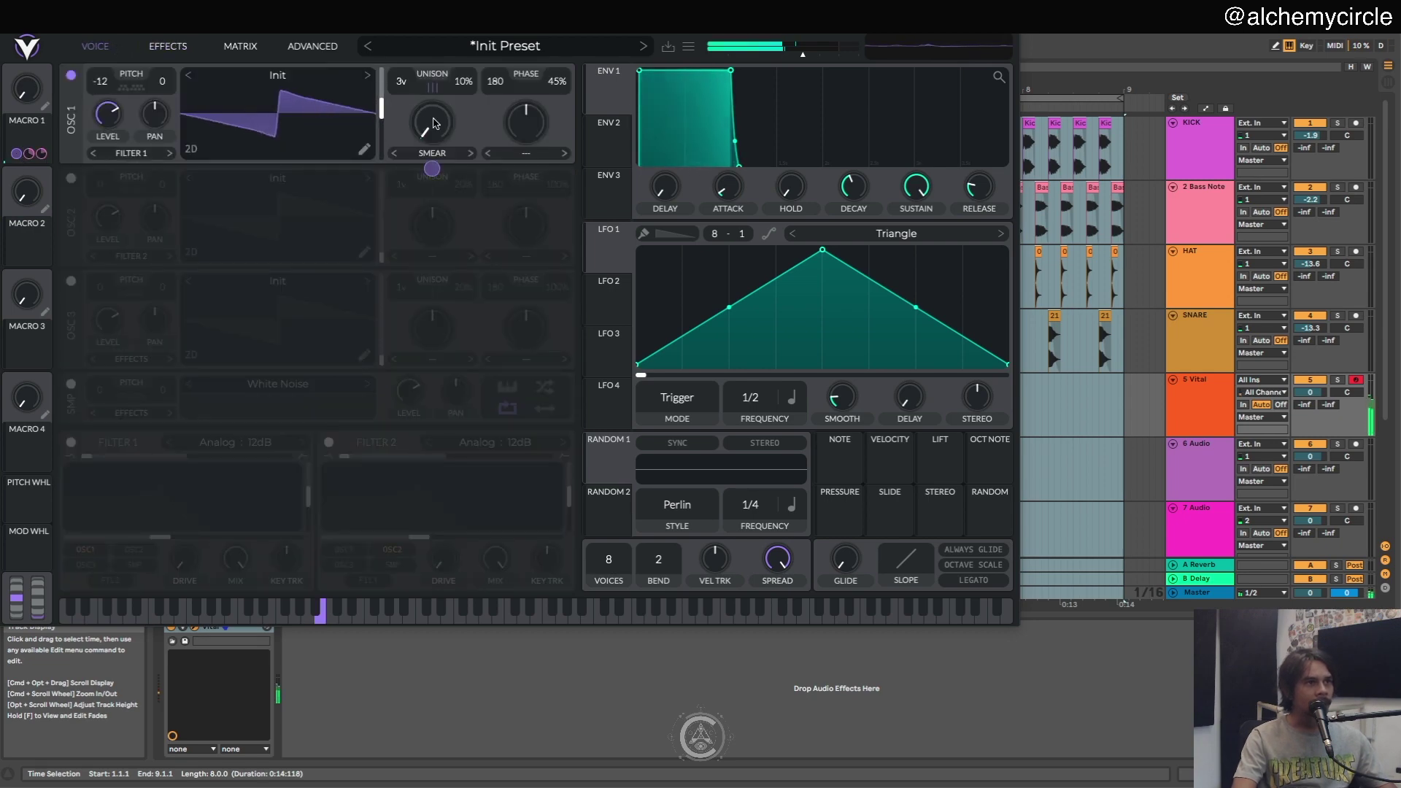
pyautogui.moveTo(432, 124)
pyautogui.mouseDown()
pyautogui.moveTo(432, 84)
pyautogui.moveTo(432, 159)
pyautogui.mouseUp()
pyautogui.moveTo(621, 516); pyautogui.dragTo(35, 122)
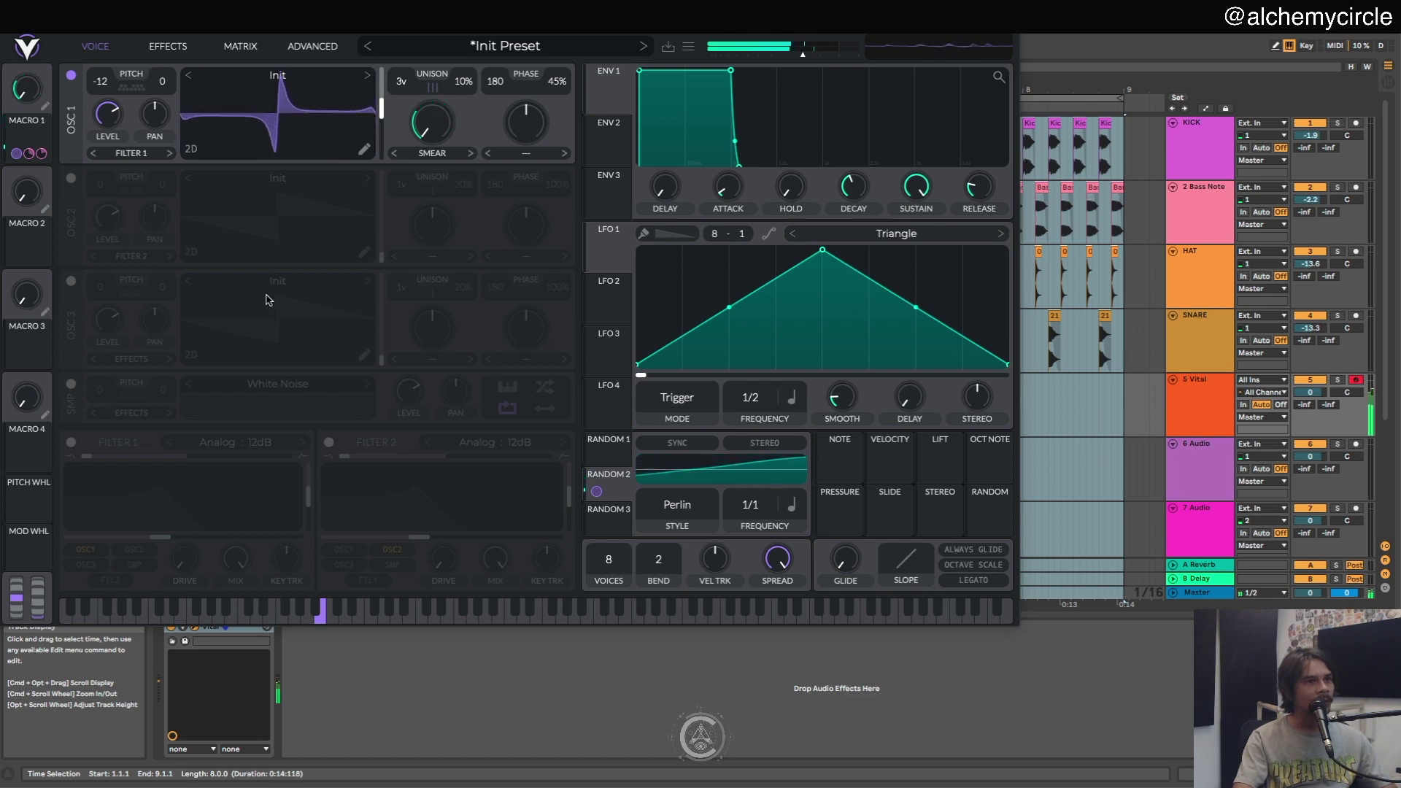
# - Enable Filter 1 on OSC 1, compare the sound with the filter bypassed, and raise its cutoff close to maximum
pyautogui.moveTo(216, 32)
pyautogui.mouseDown()
pyautogui.moveTo(294, 32)
pyautogui.moveTo(244, 32)
pyautogui.mouseUp()
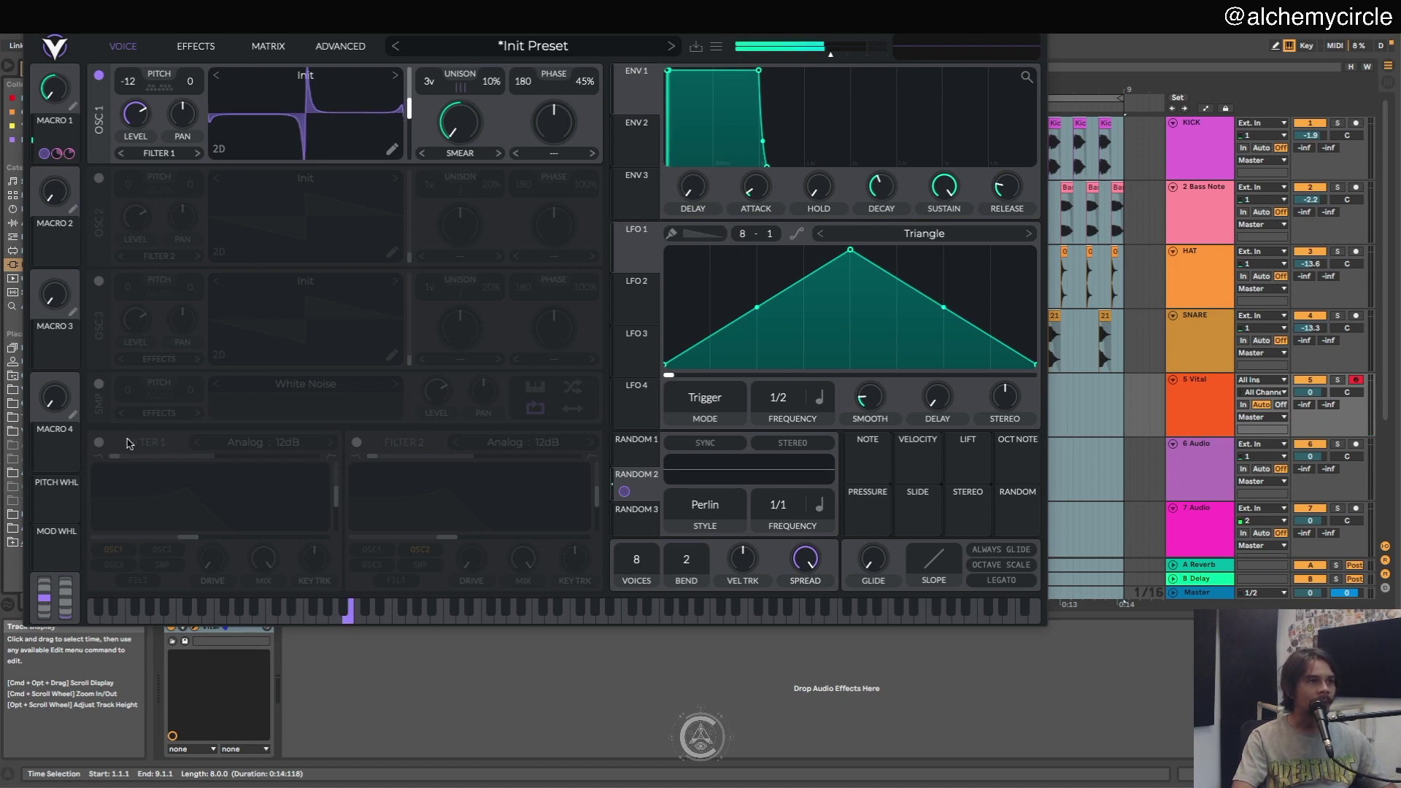
pyautogui.click(99, 442)
pyautogui.moveTo(191, 538)
pyautogui.mouseDown()
pyautogui.moveTo(281, 538)
pyautogui.moveTo(212, 538)
pyautogui.mouseUp()
pyautogui.click(99, 442)
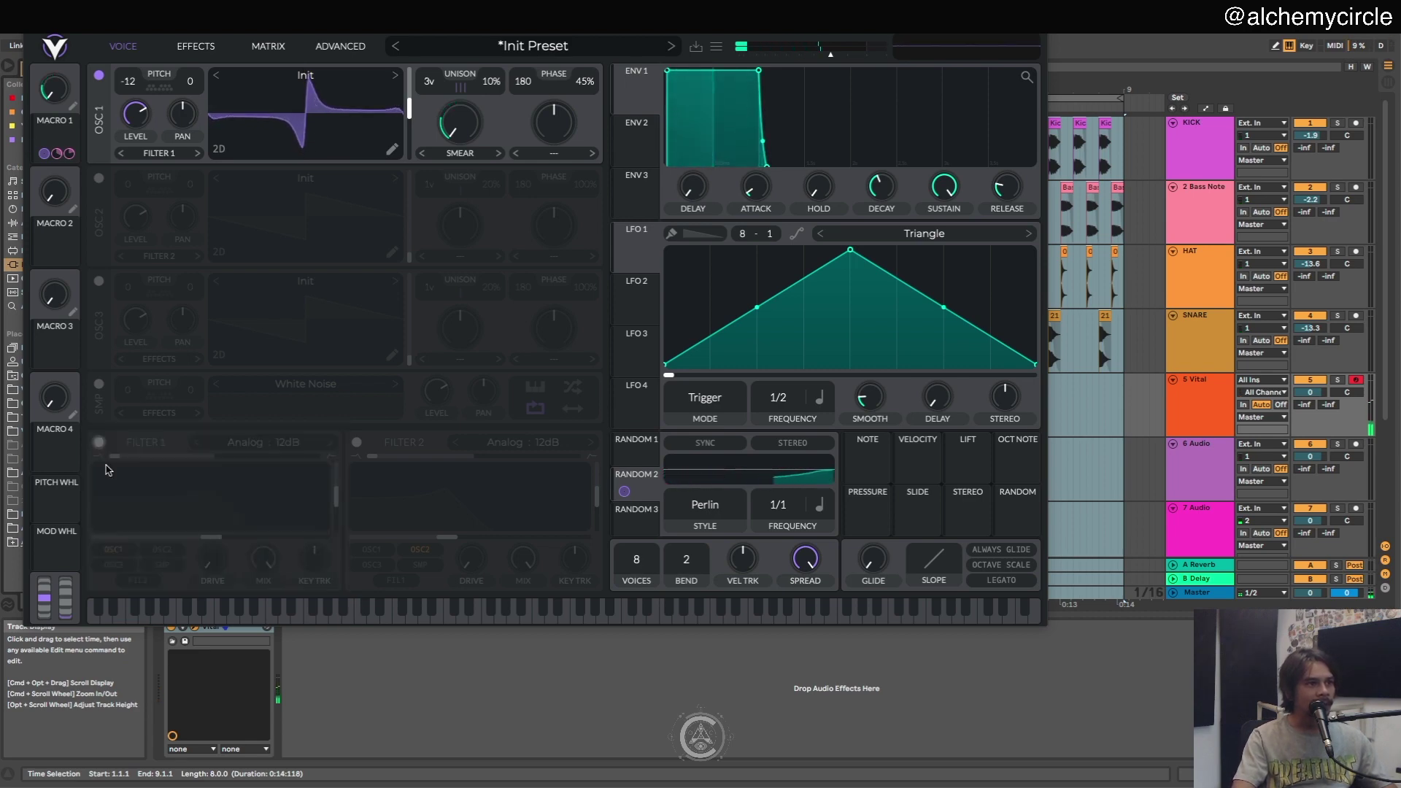
pyautogui.click(99, 442)
pyautogui.moveTo(211, 538); pyautogui.dragTo(327, 541)
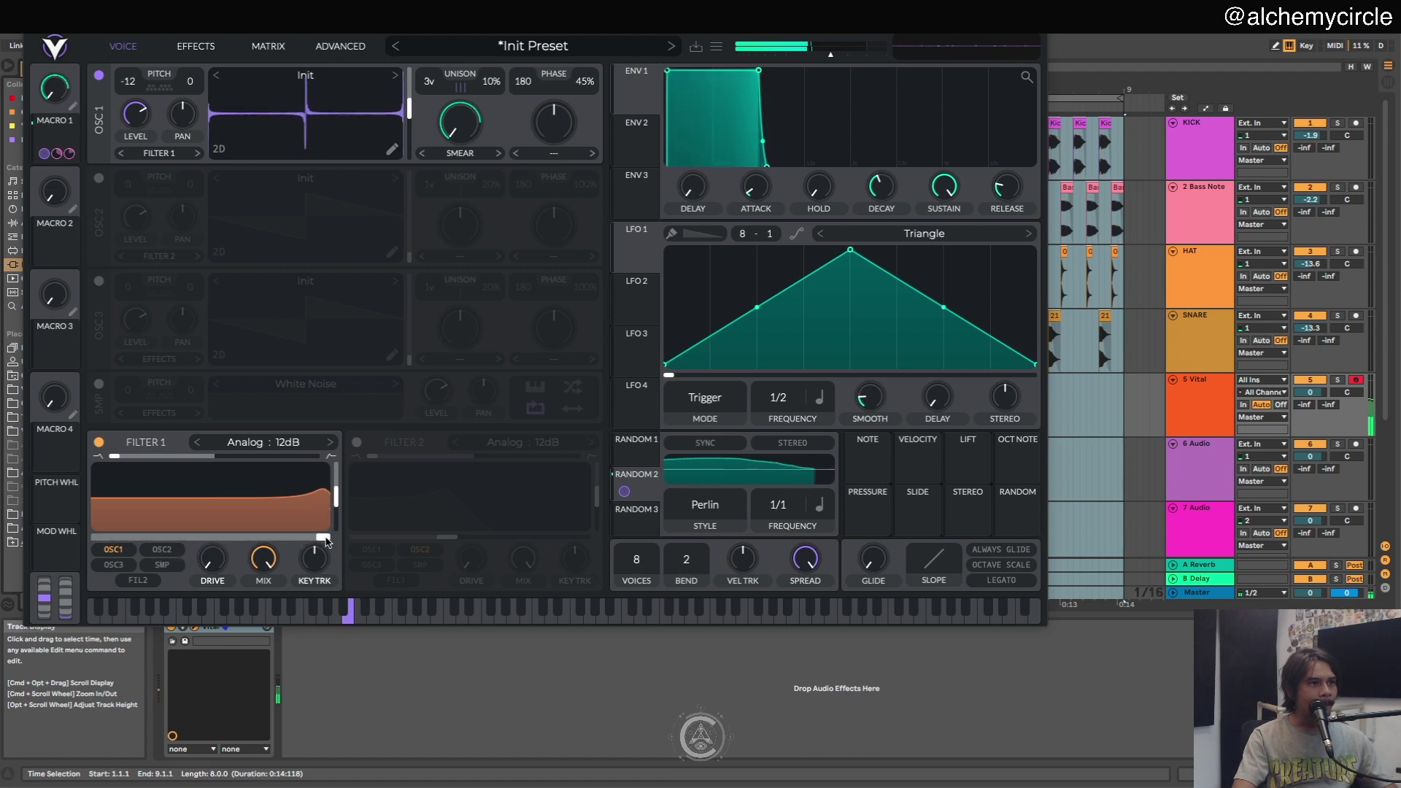
# - Enable the Soft Clip distortion effect, raise its drive, and lower its mix to about 0.69 while playing notes
pyautogui.click(196, 46)
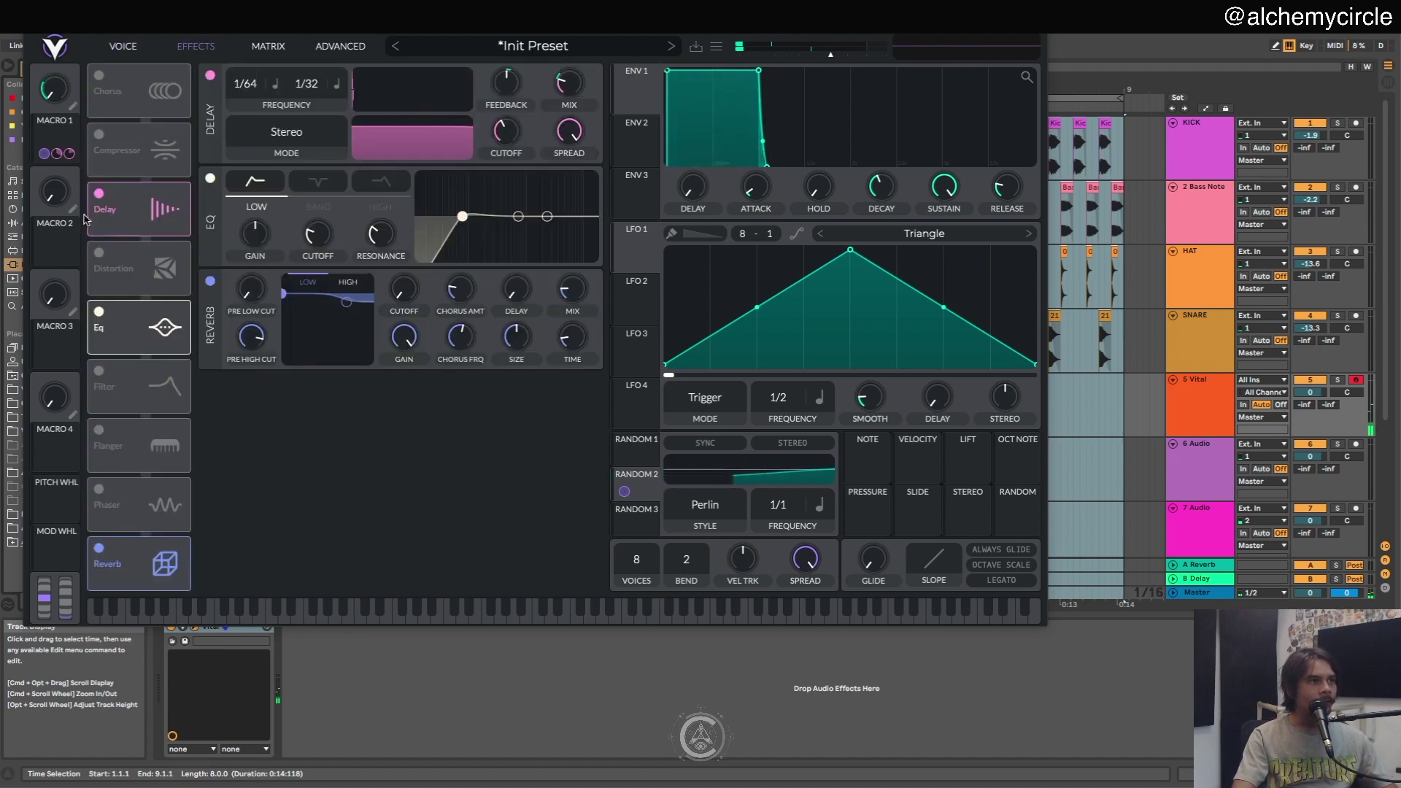
pyautogui.click(123, 46)
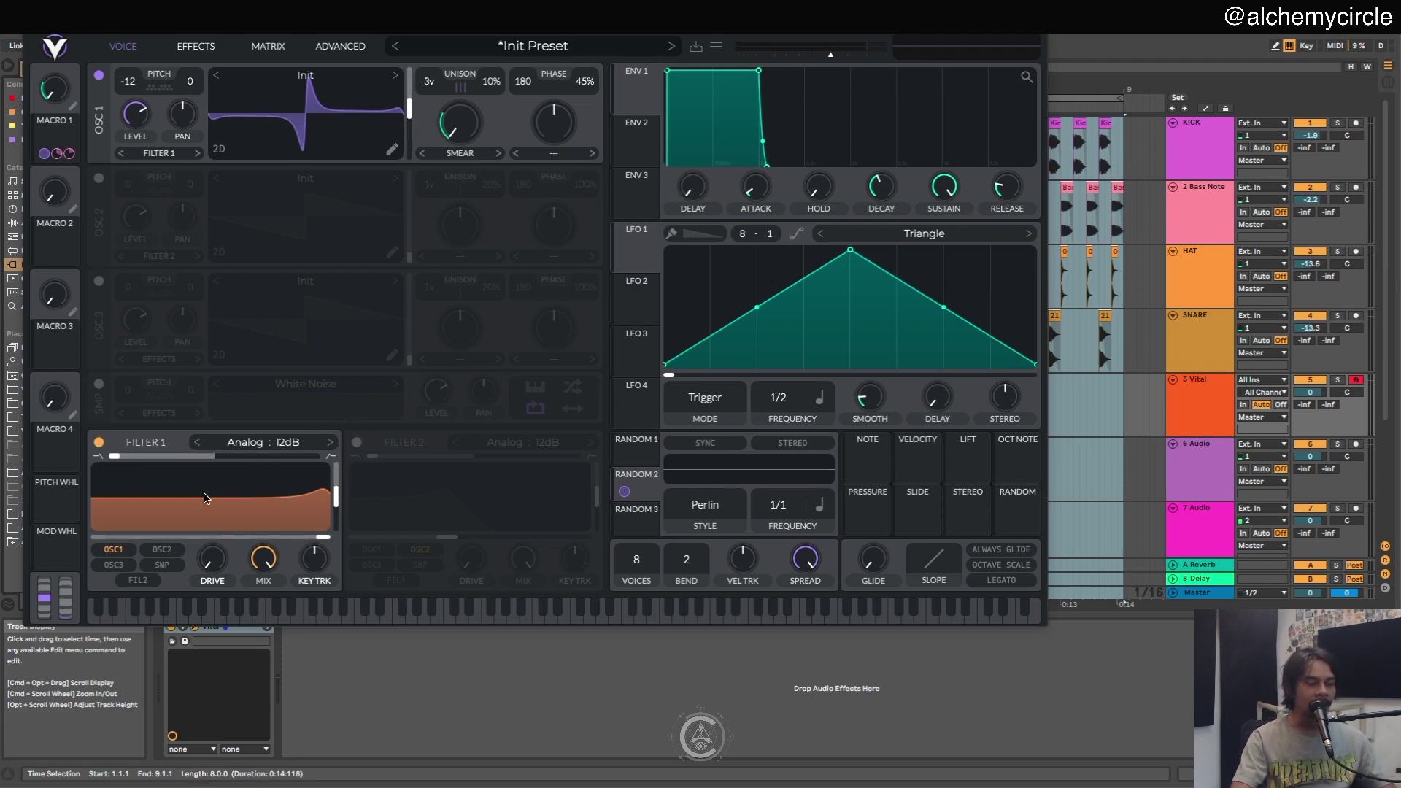
pyautogui.click(215, 49)
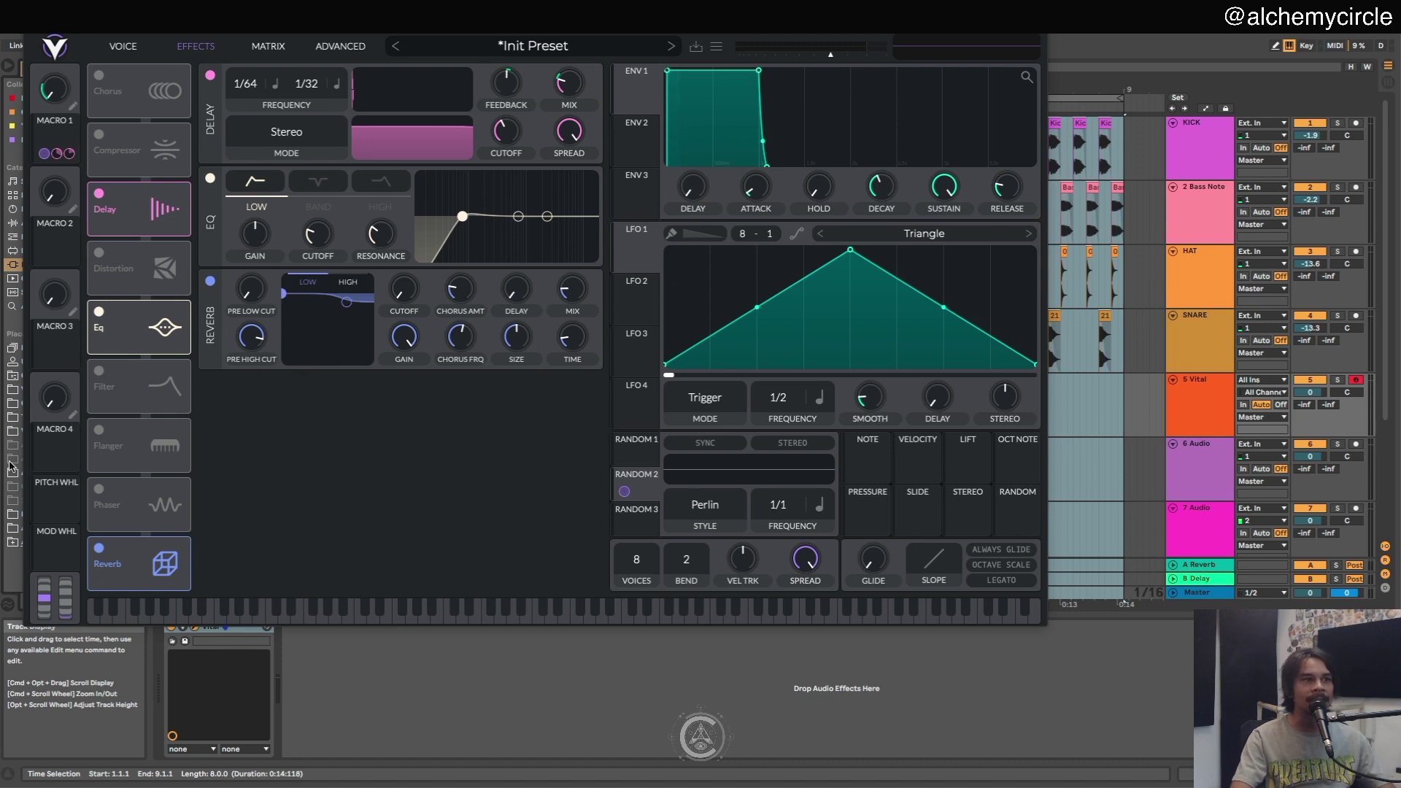
pyautogui.click(100, 256)
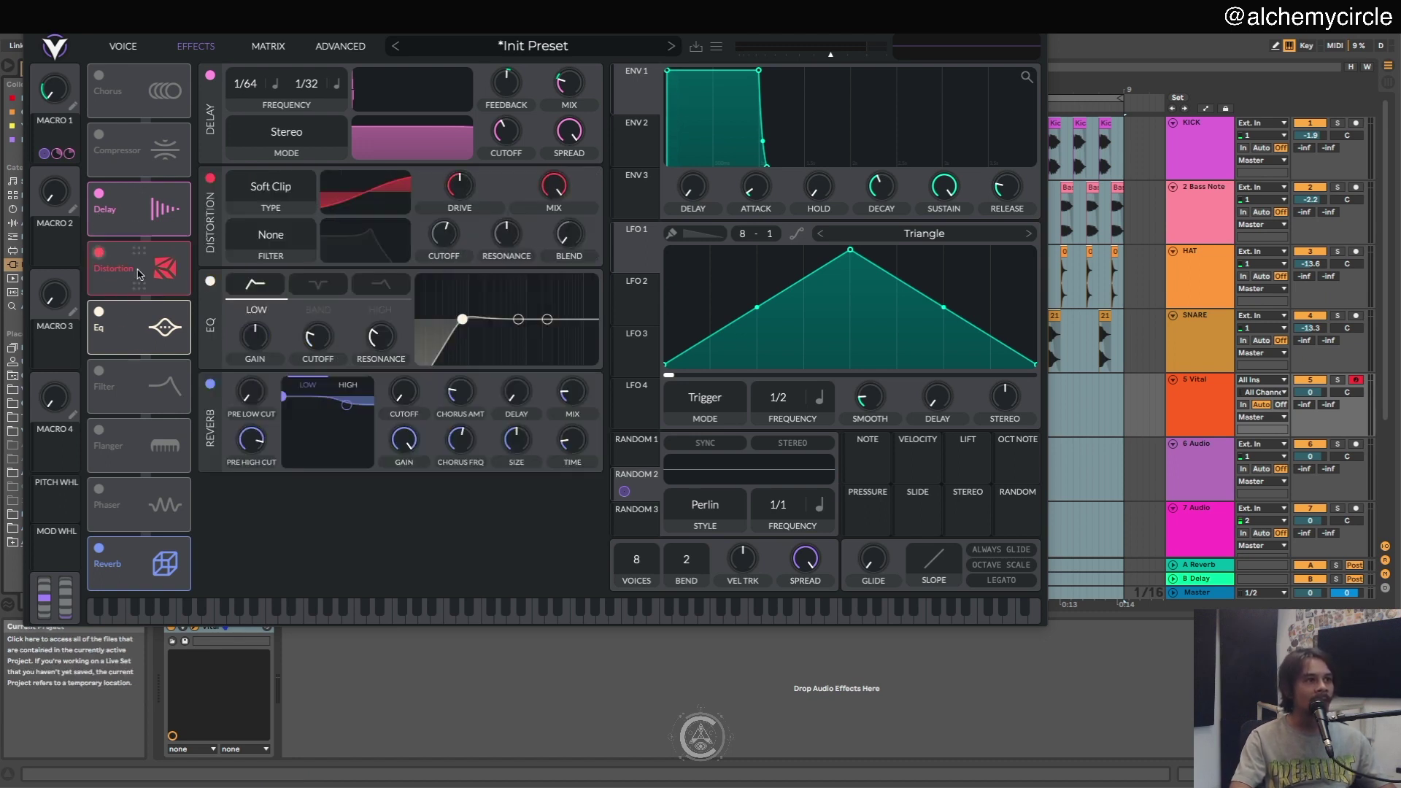
pyautogui.moveTo(457, 162); pyautogui.dragTo(456, 130)
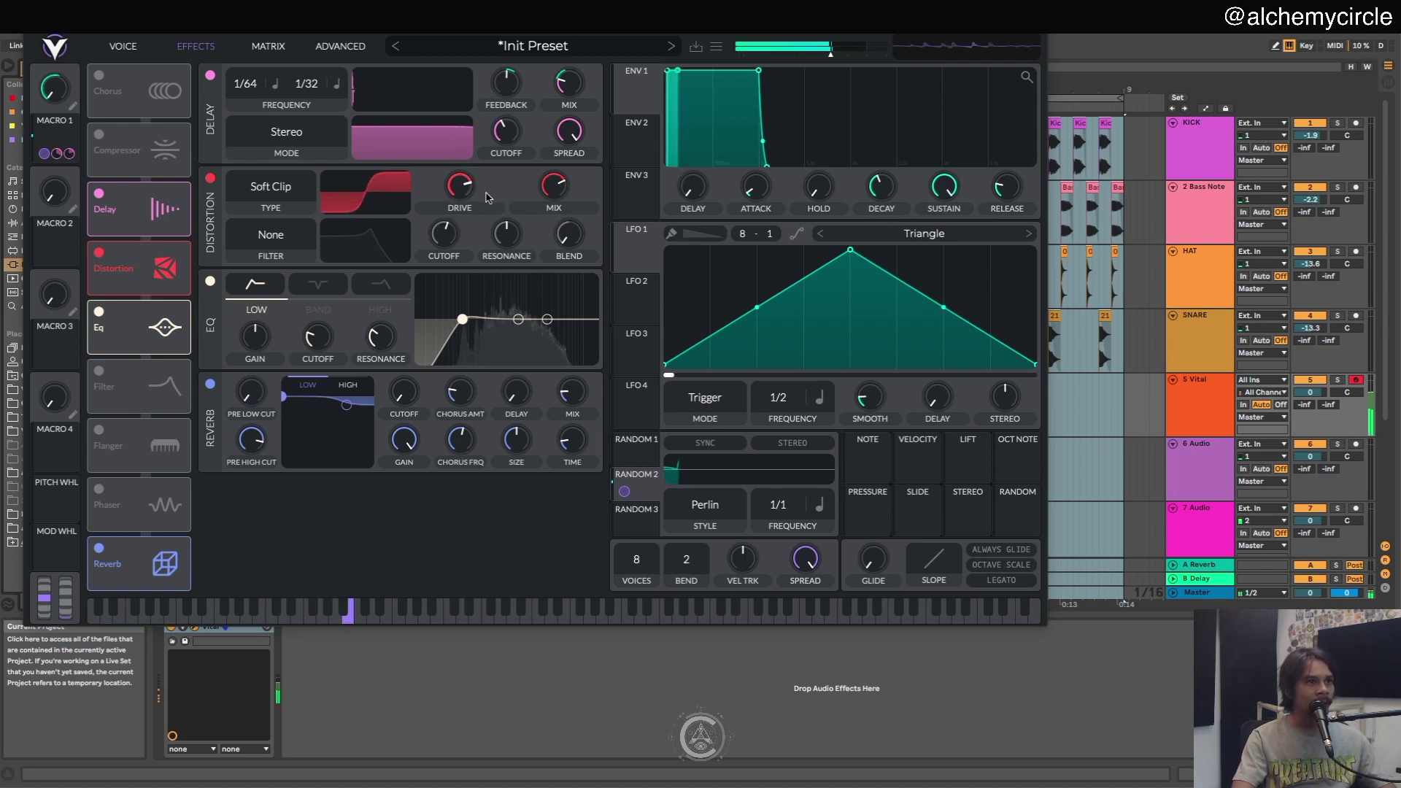
pyautogui.moveTo(549, 189); pyautogui.dragTo(557, 198)
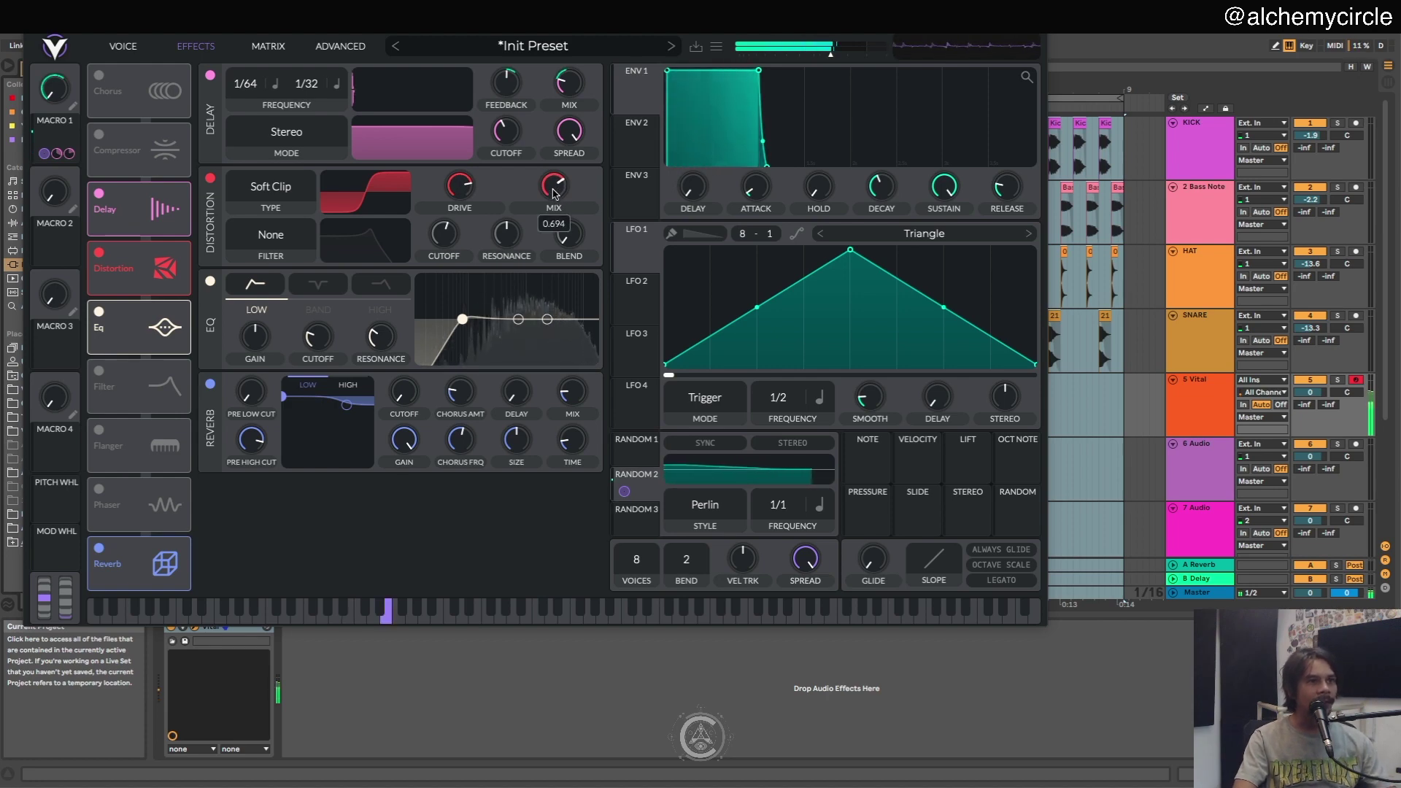
pyautogui.moveTo(465, 191)
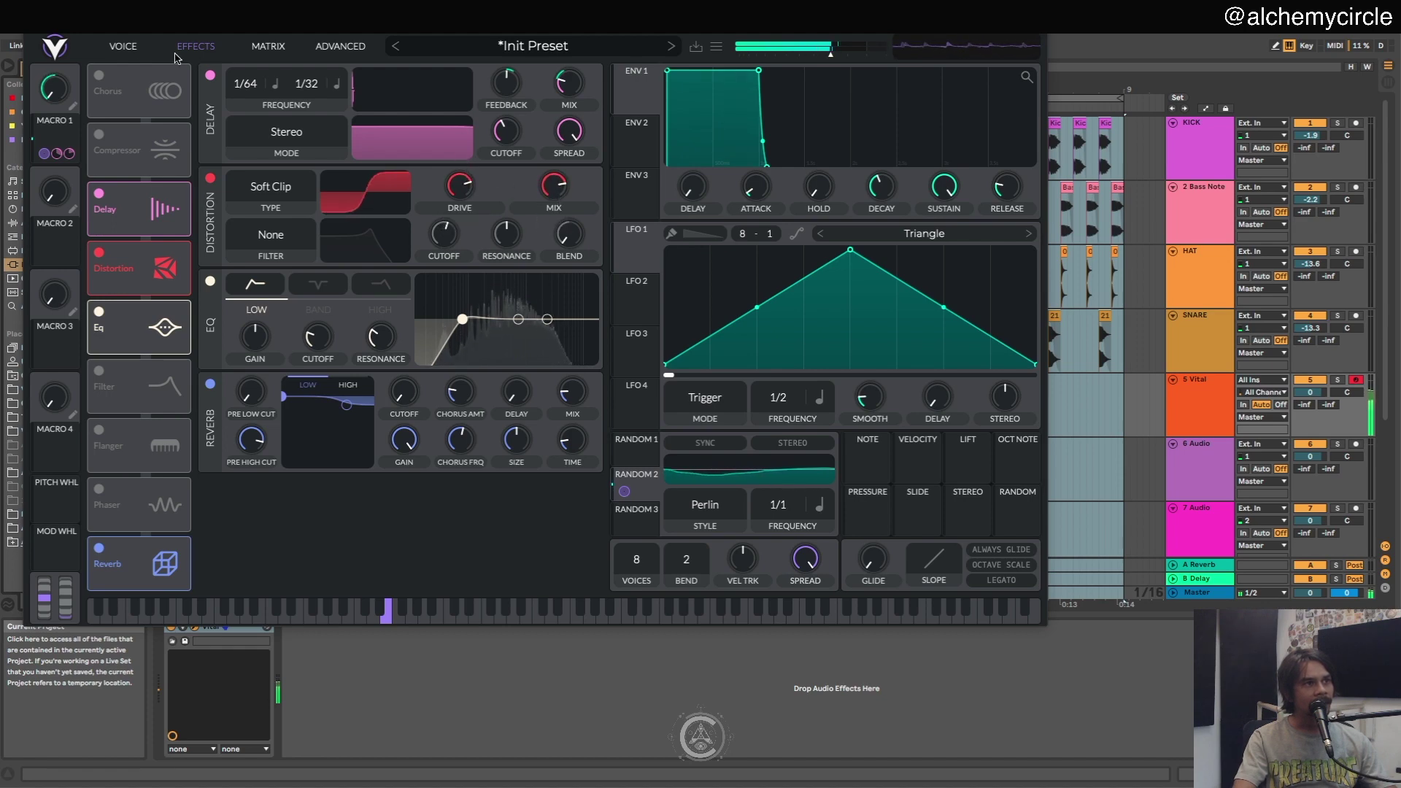
# - Lower Filter 1's cutoff to around the middle of its range, assign Macro 2 to modulate it, and sweep the macro
pyautogui.click(122, 46)
pyautogui.moveTo(213, 543); pyautogui.dragTo(102, 534)
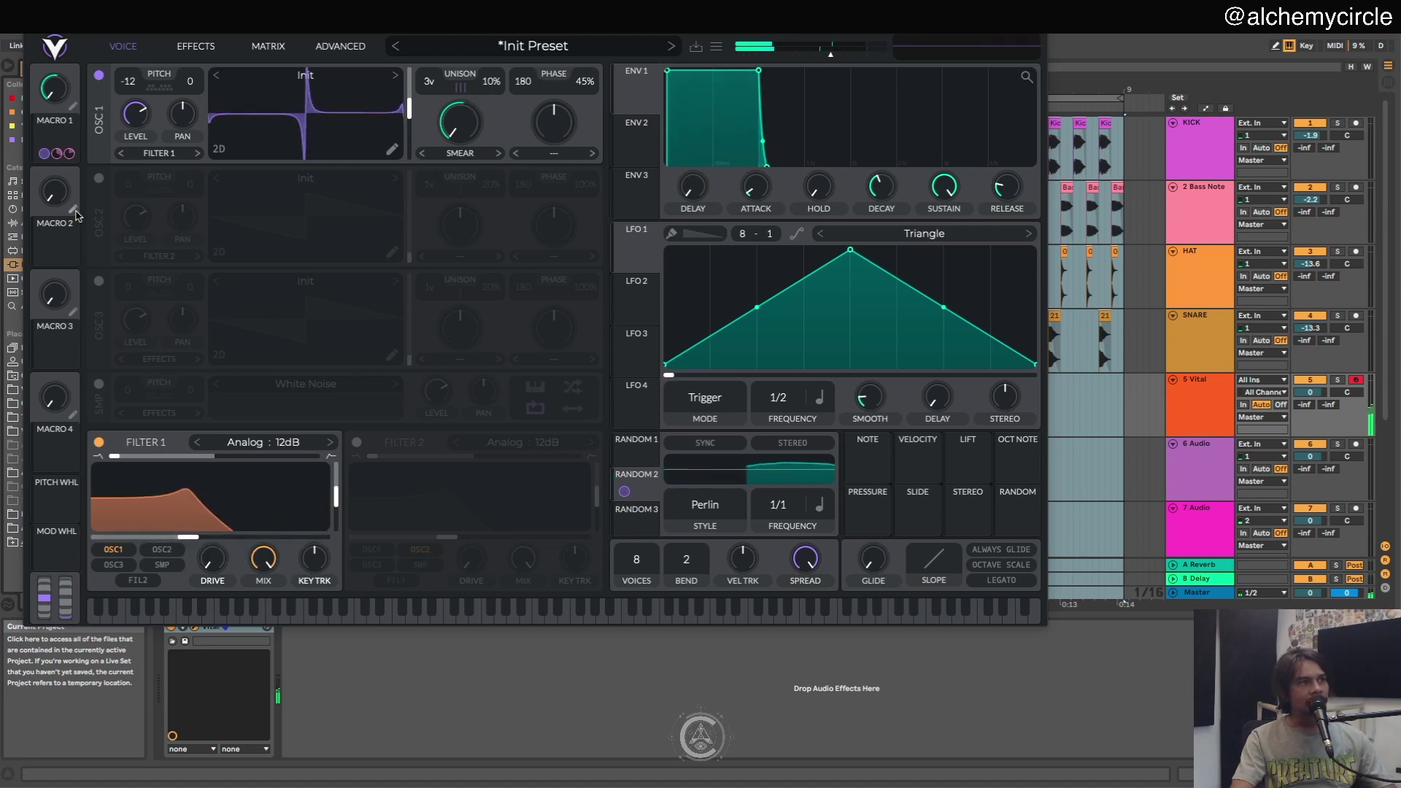
pyautogui.moveTo(61, 235); pyautogui.dragTo(181, 541)
pyautogui.moveTo(62, 202); pyautogui.dragTo(41, 287)
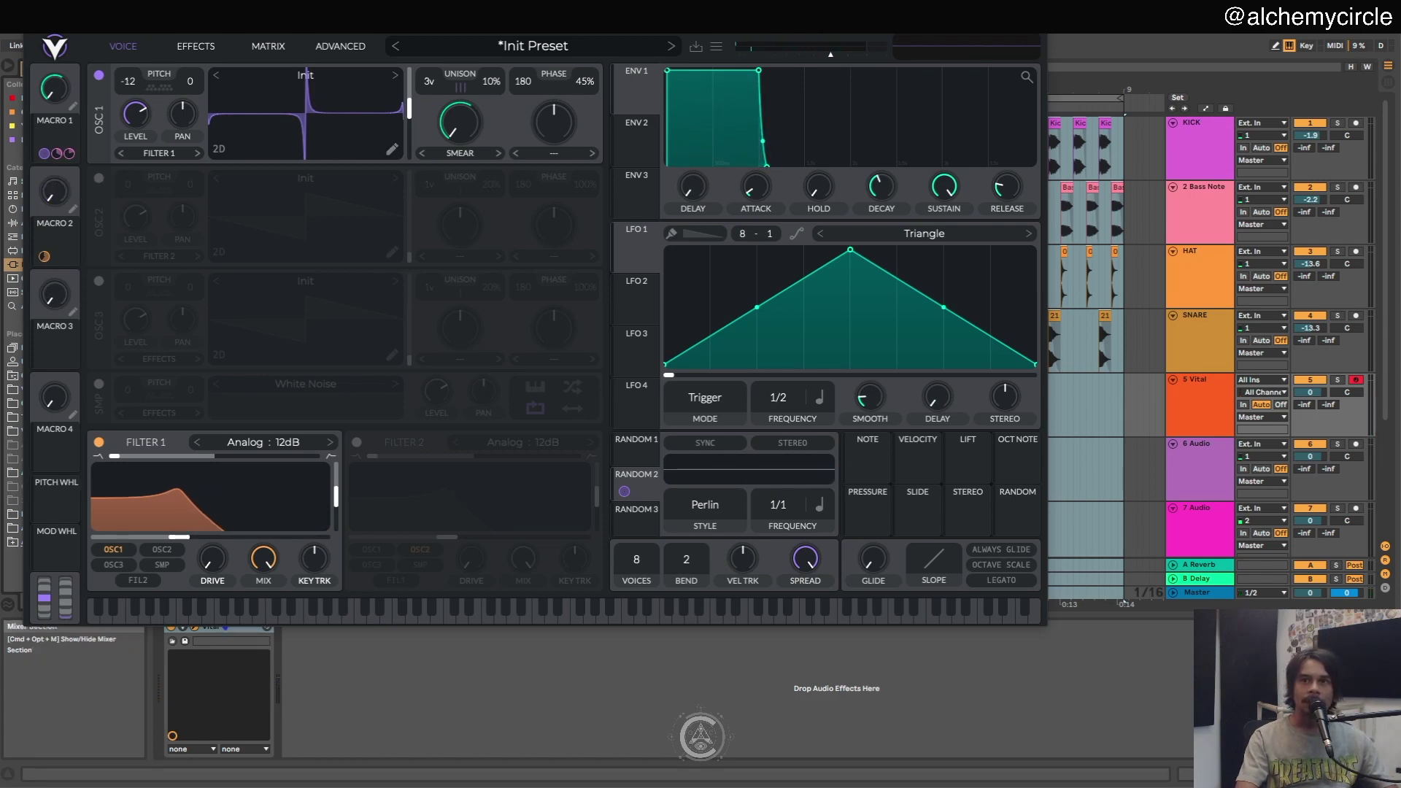
# - Modulate OSC 1's wave frame with Random 1 at a depth of about -214.3, using the Sine Interpolate style
pyautogui.press('s')
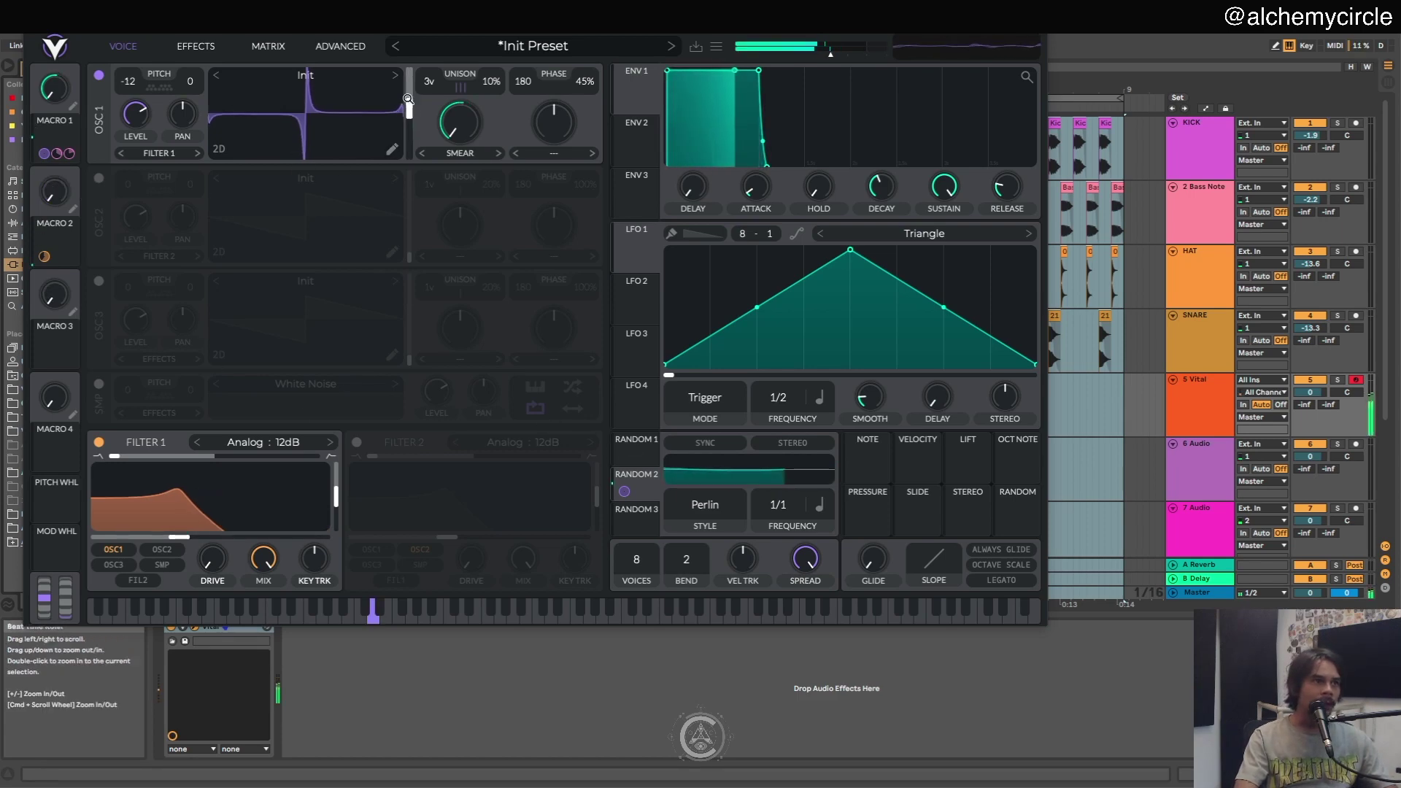
pyautogui.moveTo(652, 452); pyautogui.dragTo(395, 156)
pyautogui.press('s')
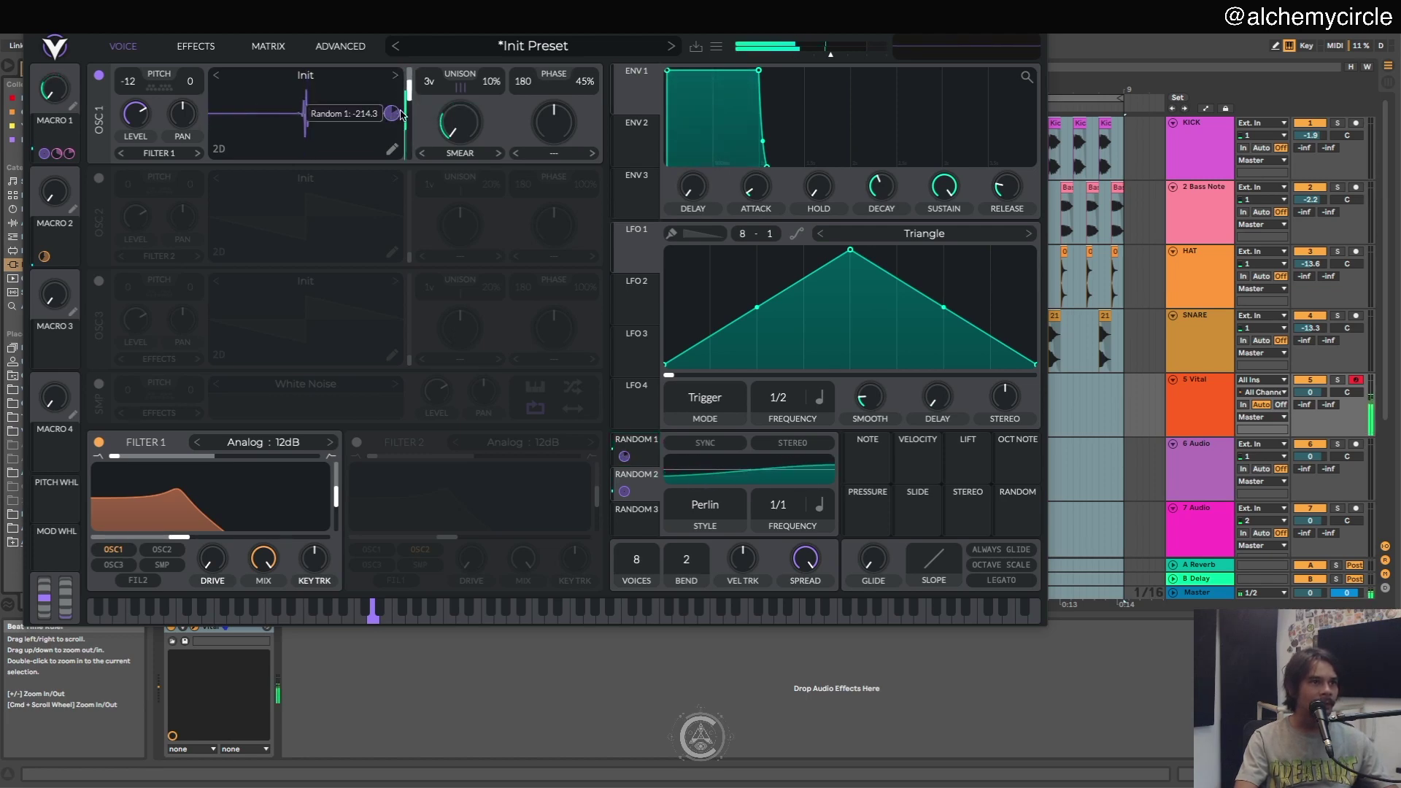
pyautogui.click(648, 446)
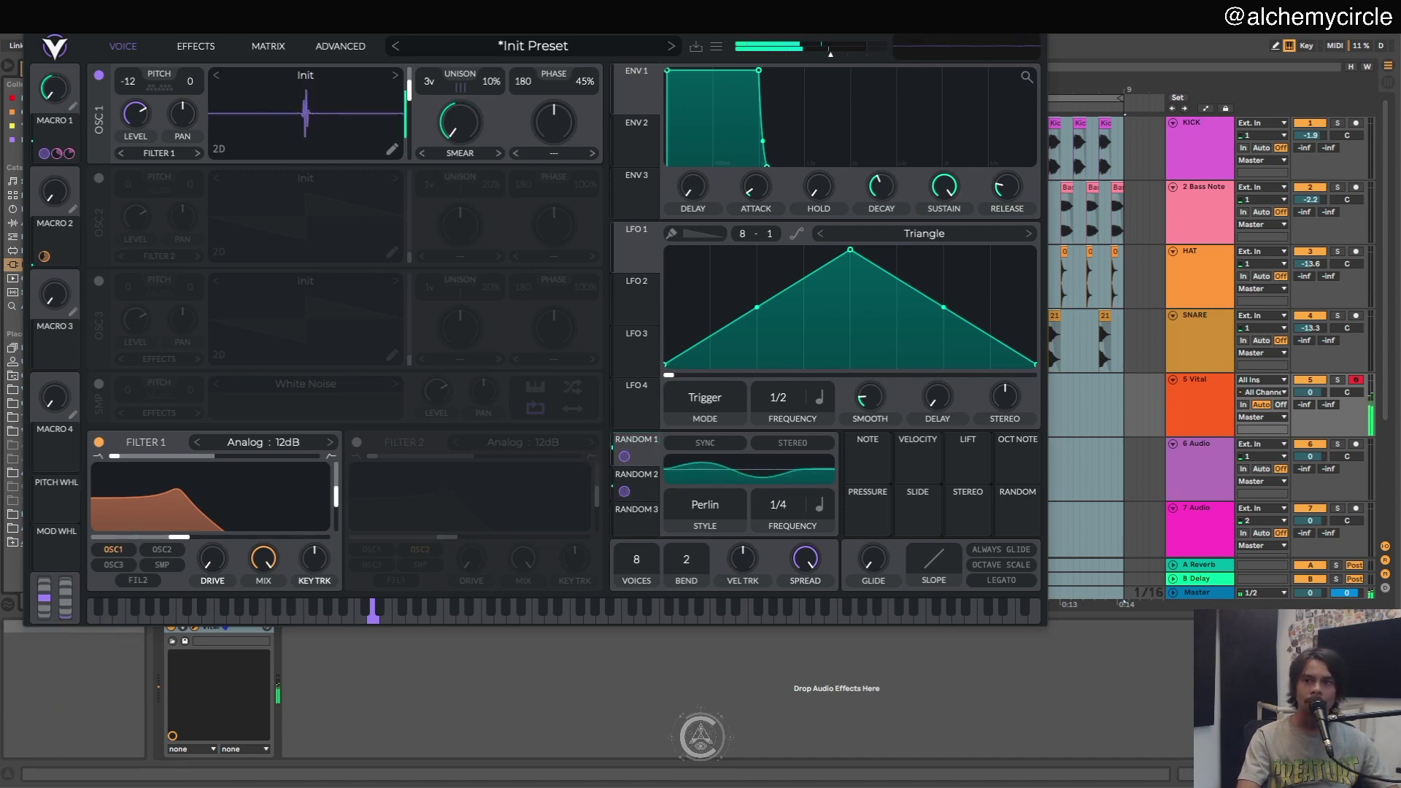
pyautogui.click(703, 510)
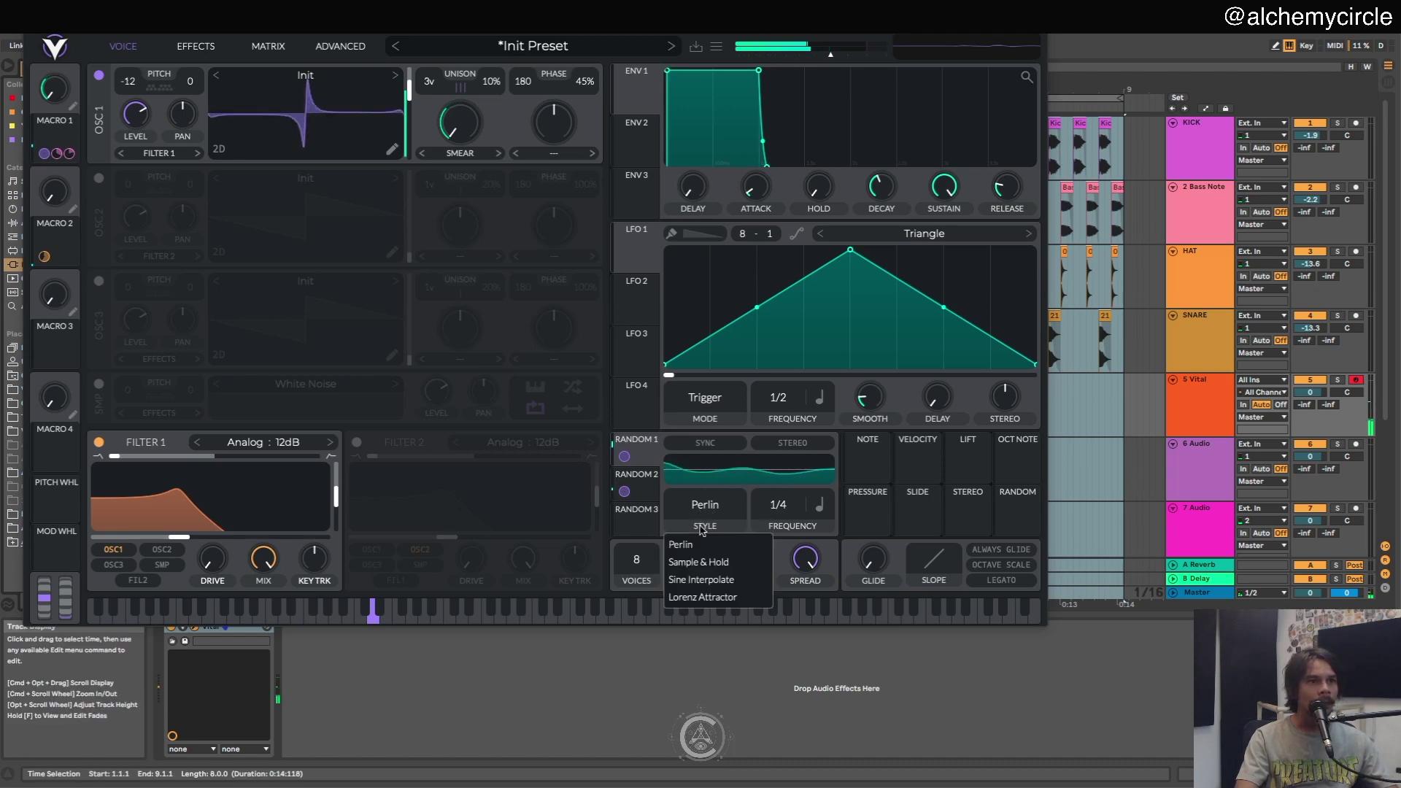
pyautogui.click(729, 581)
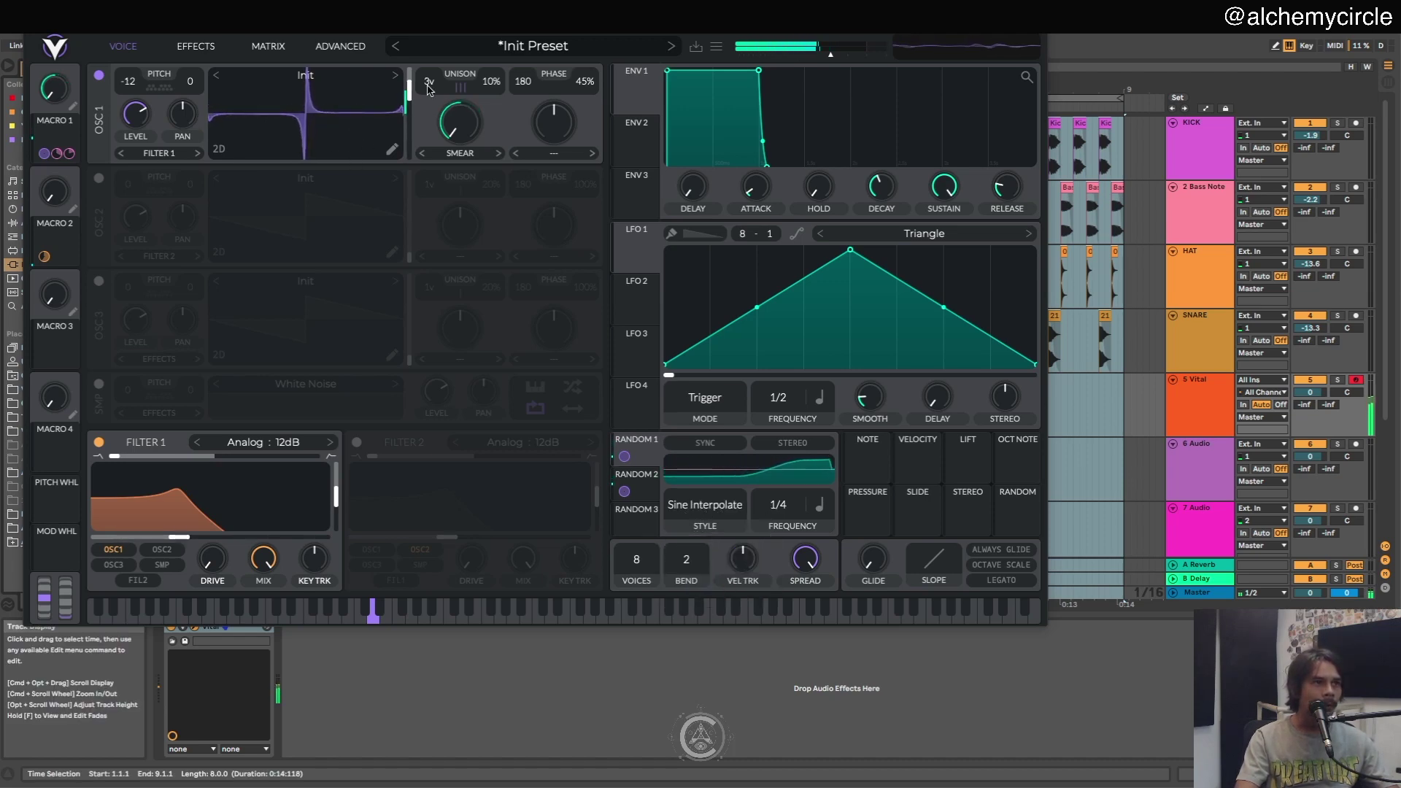
# - Lower OSC 1's wave frame slightly and raise Macro 2 to open the filter while auditioning the sound
pyautogui.moveTo(51, 194)
pyautogui.mouseDown()
pyautogui.moveTo(64, 53)
pyautogui.moveTo(53, 211)
pyautogui.moveTo(55, 185)
pyautogui.mouseUp()
pyautogui.moveTo(410, 90); pyautogui.dragTo(409, 114)
pyautogui.moveTo(49, 183); pyautogui.dragTo(58, 121)
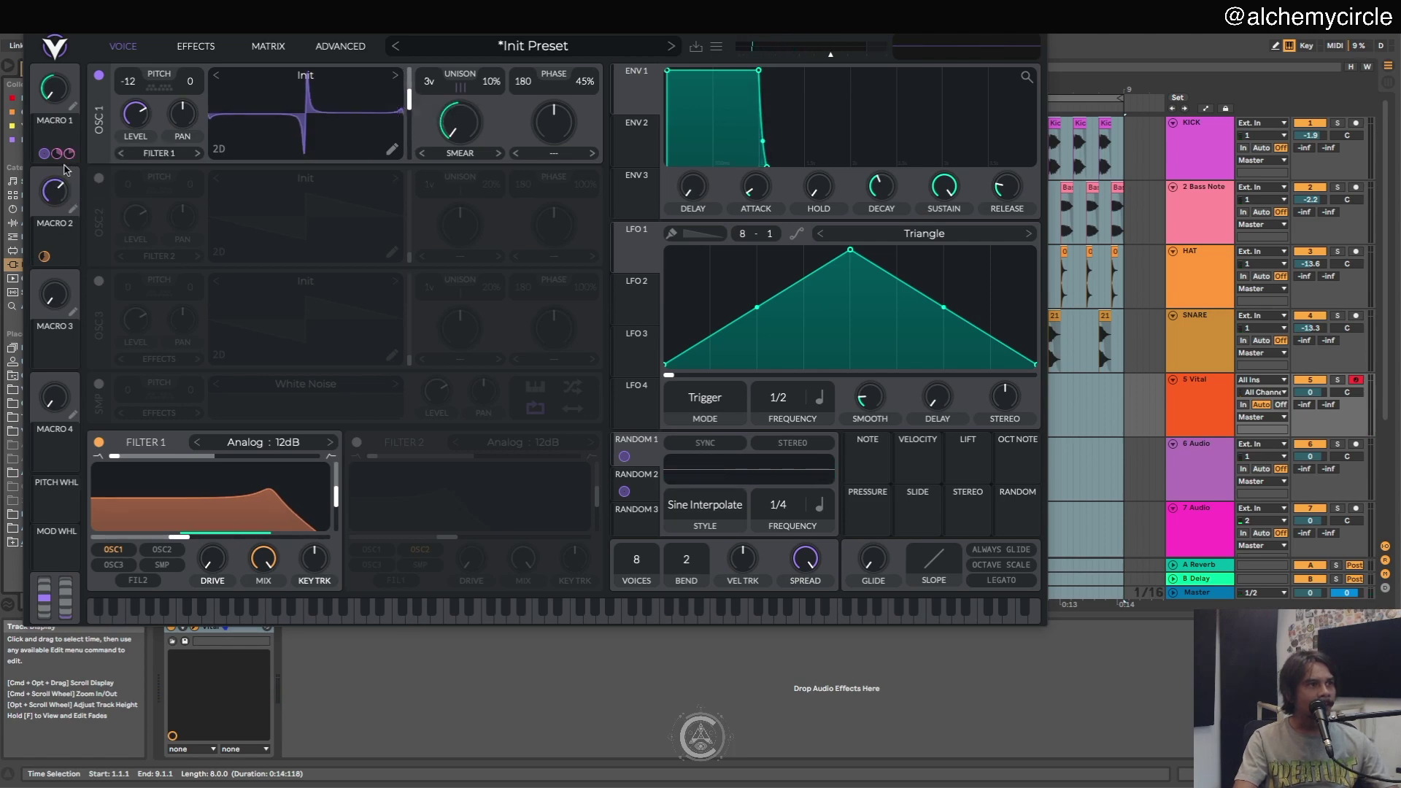
# - Try assigning Macro 2 to modulate the reverb's Mix and Time
pyautogui.click(175, 47)
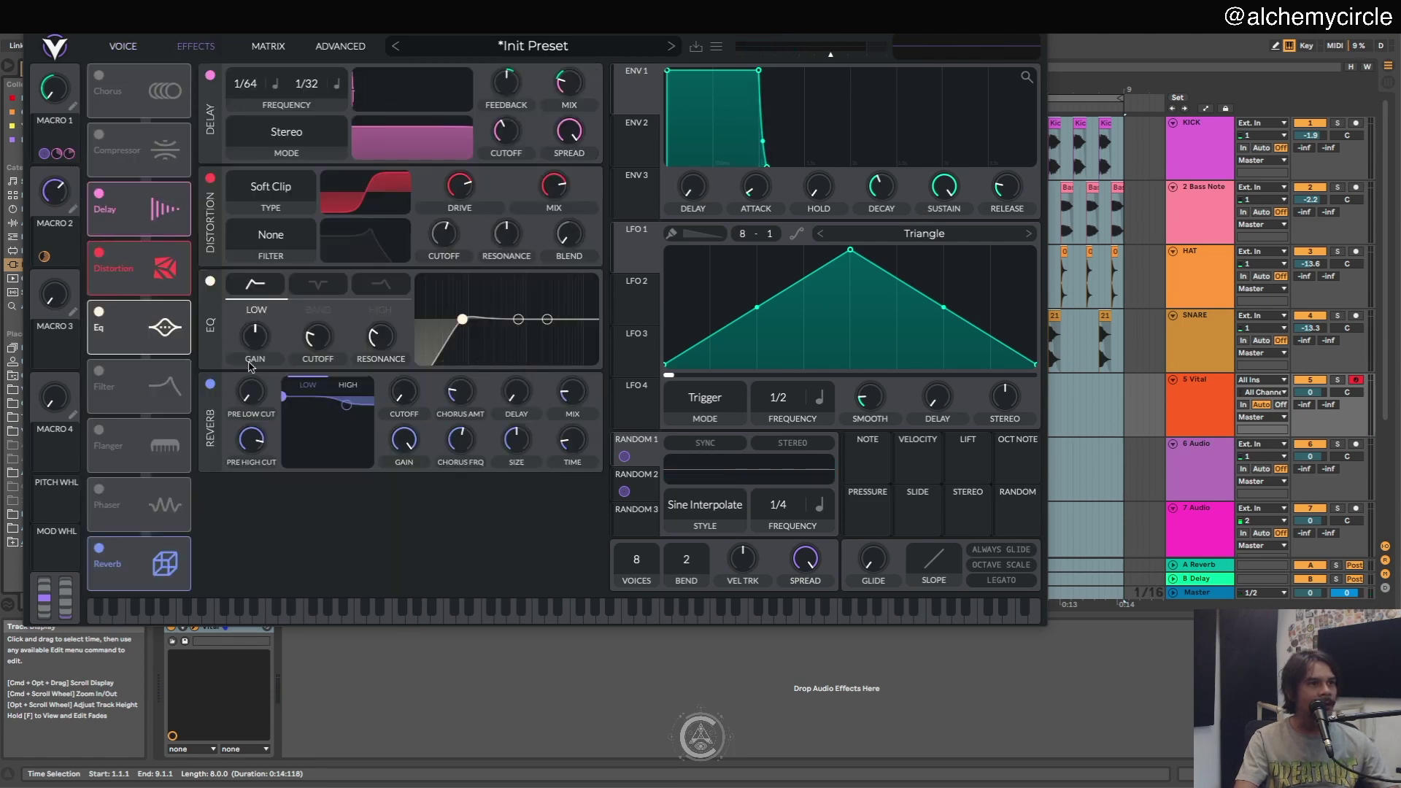
pyautogui.moveTo(51, 255); pyautogui.dragTo(572, 392)
pyautogui.moveTo(51, 256); pyautogui.dragTo(582, 452)
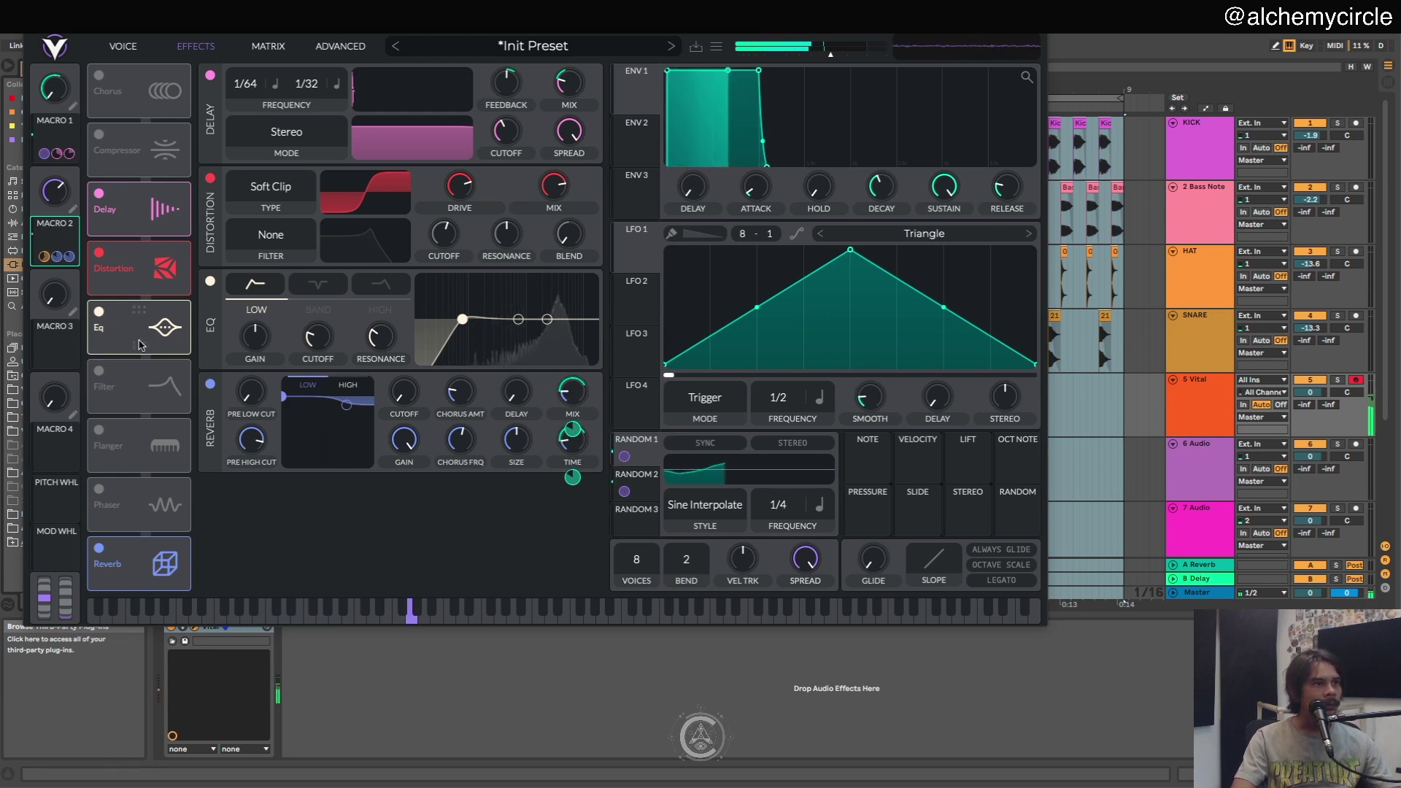
# - Sweep Macro 2 and adjust the reverb's Time to audition how the macro changes the reverb
pyautogui.moveTo(53, 193); pyautogui.dragTo(92, 254)
pyautogui.moveTo(86, 192); pyautogui.dragTo(60, 160)
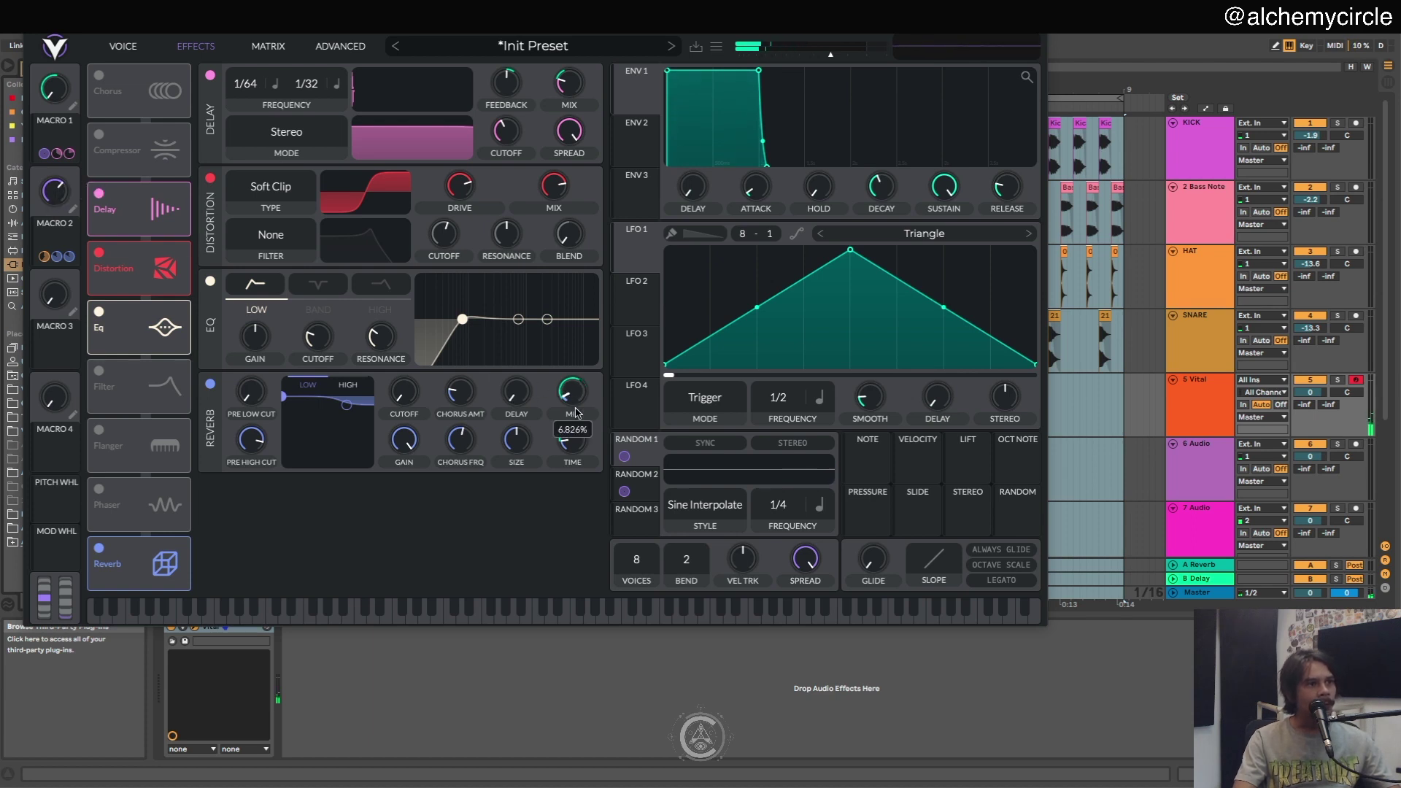
pyautogui.moveTo(57, 186); pyautogui.dragTo(57, 201)
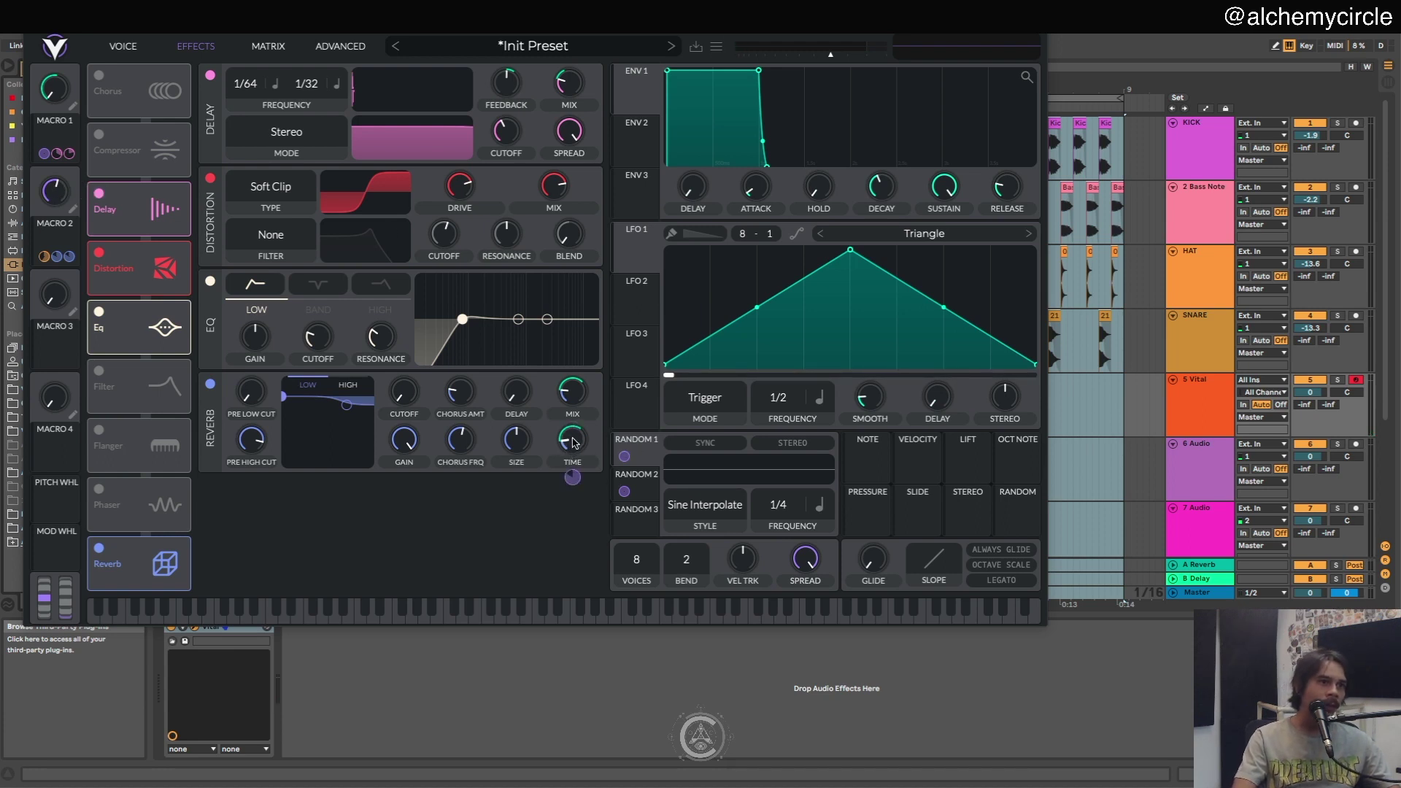
pyautogui.moveTo(546, 467); pyautogui.dragTo(576, 423)
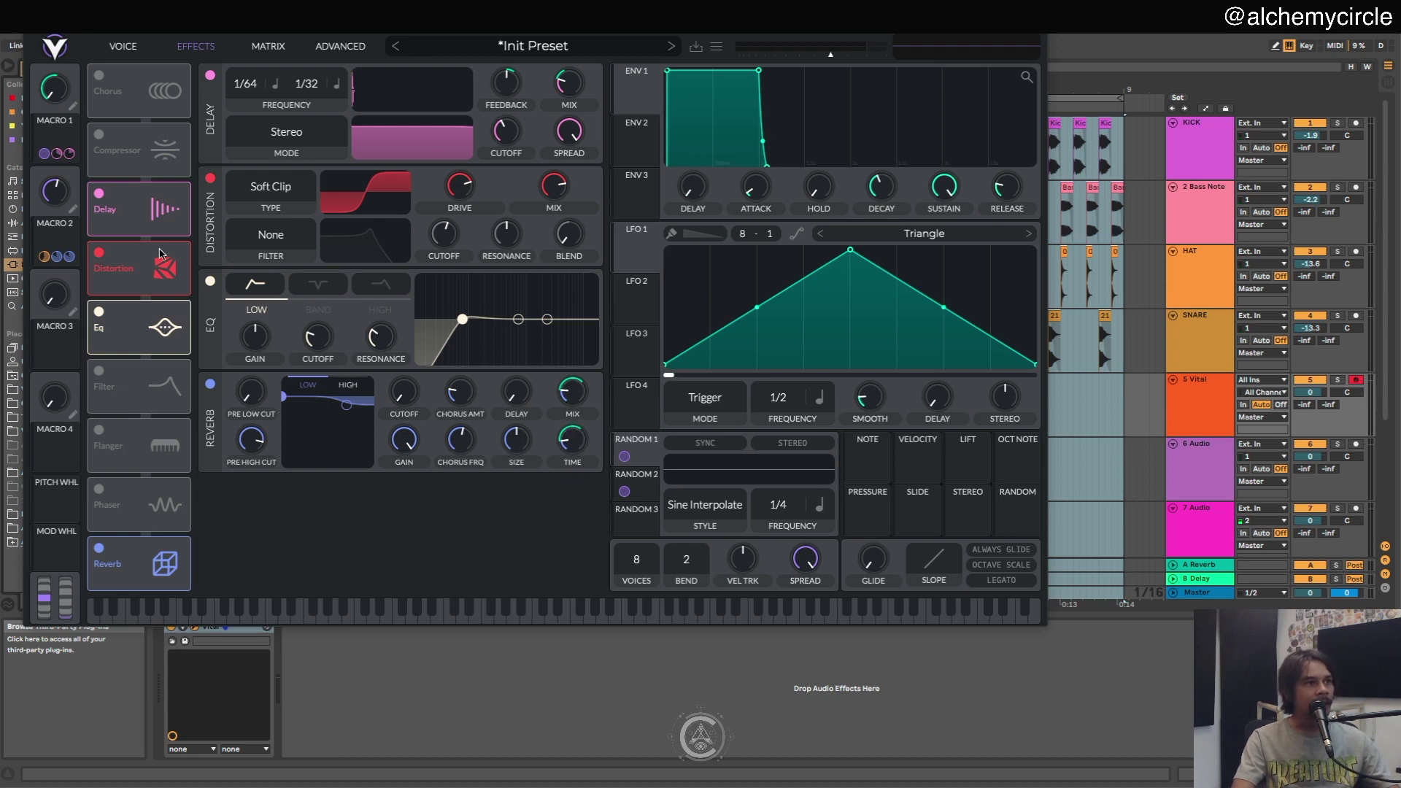
pyautogui.moveTo(53, 191); pyautogui.dragTo(89, 178)
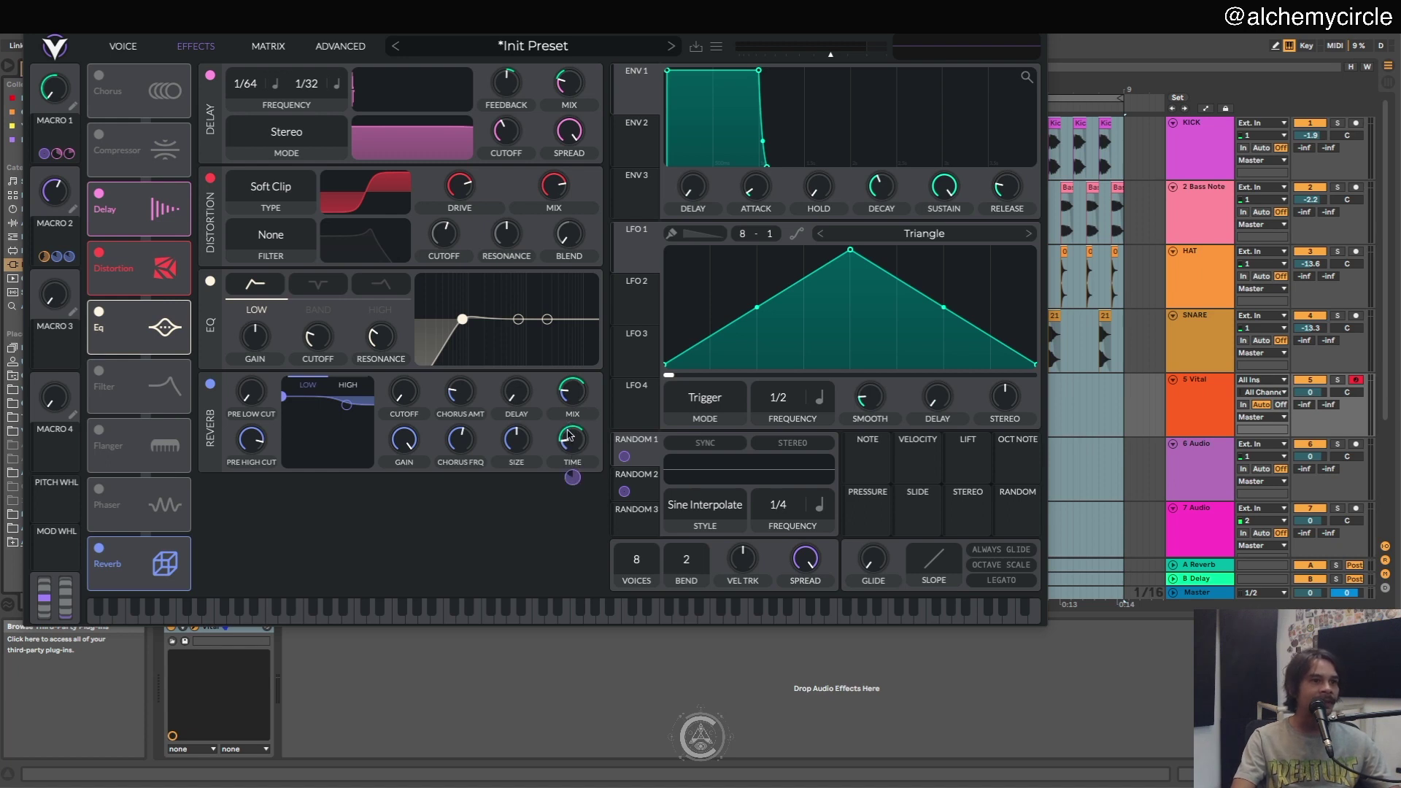
# - Remove Macro 2's modulations from the reverb's Mix and Time
pyautogui.moveTo(581, 476)
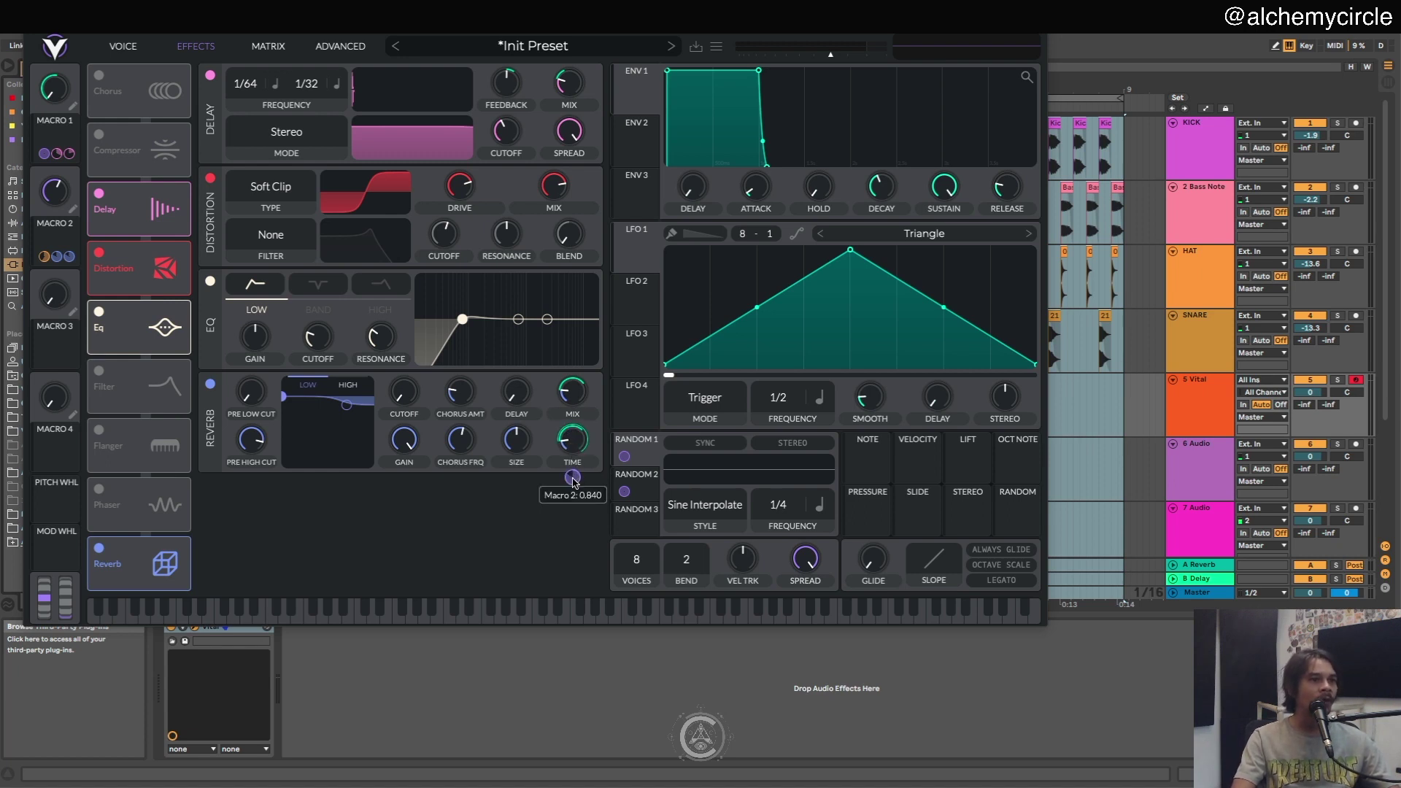
pyautogui.rightClick(574, 482)
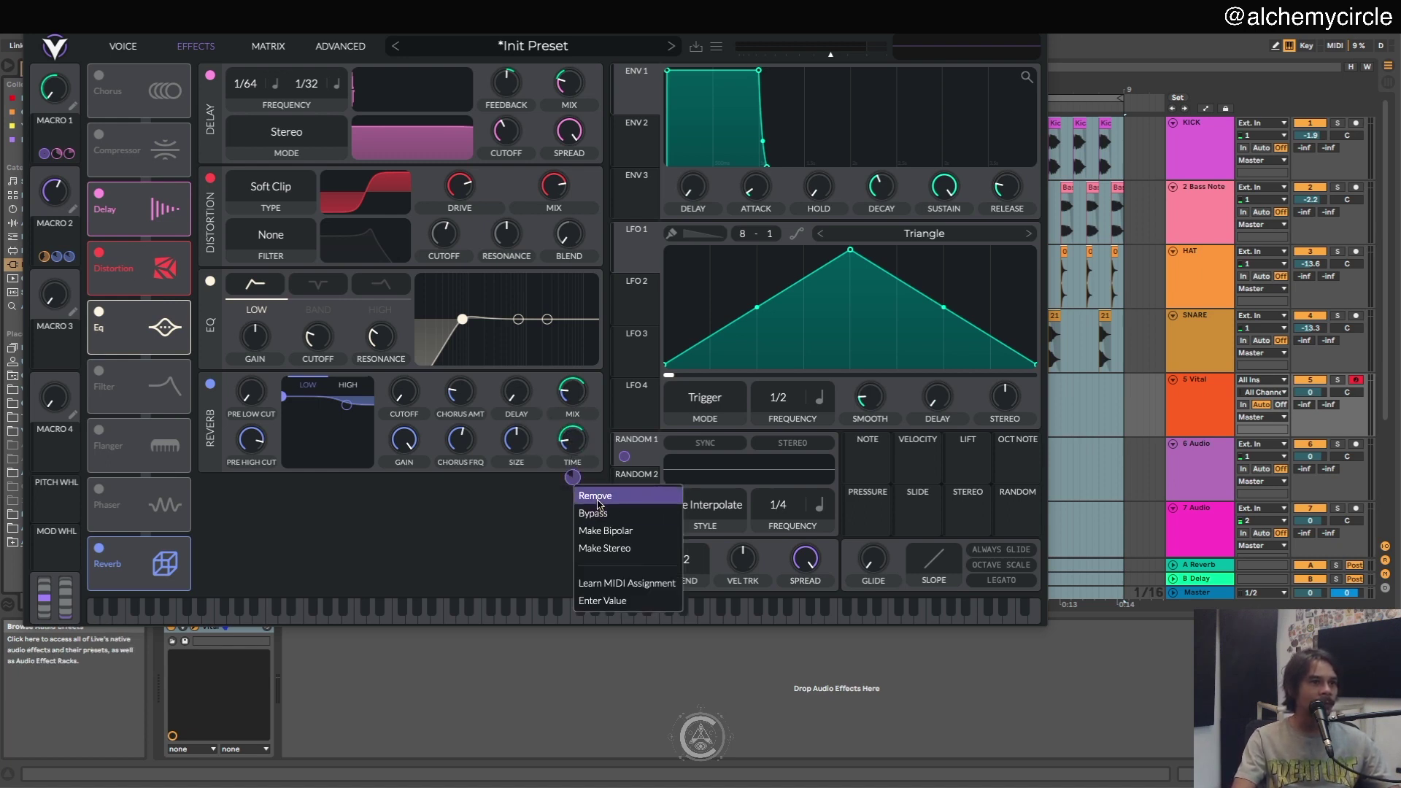
pyautogui.click(596, 496)
pyautogui.rightClick(574, 438)
pyautogui.click(606, 446)
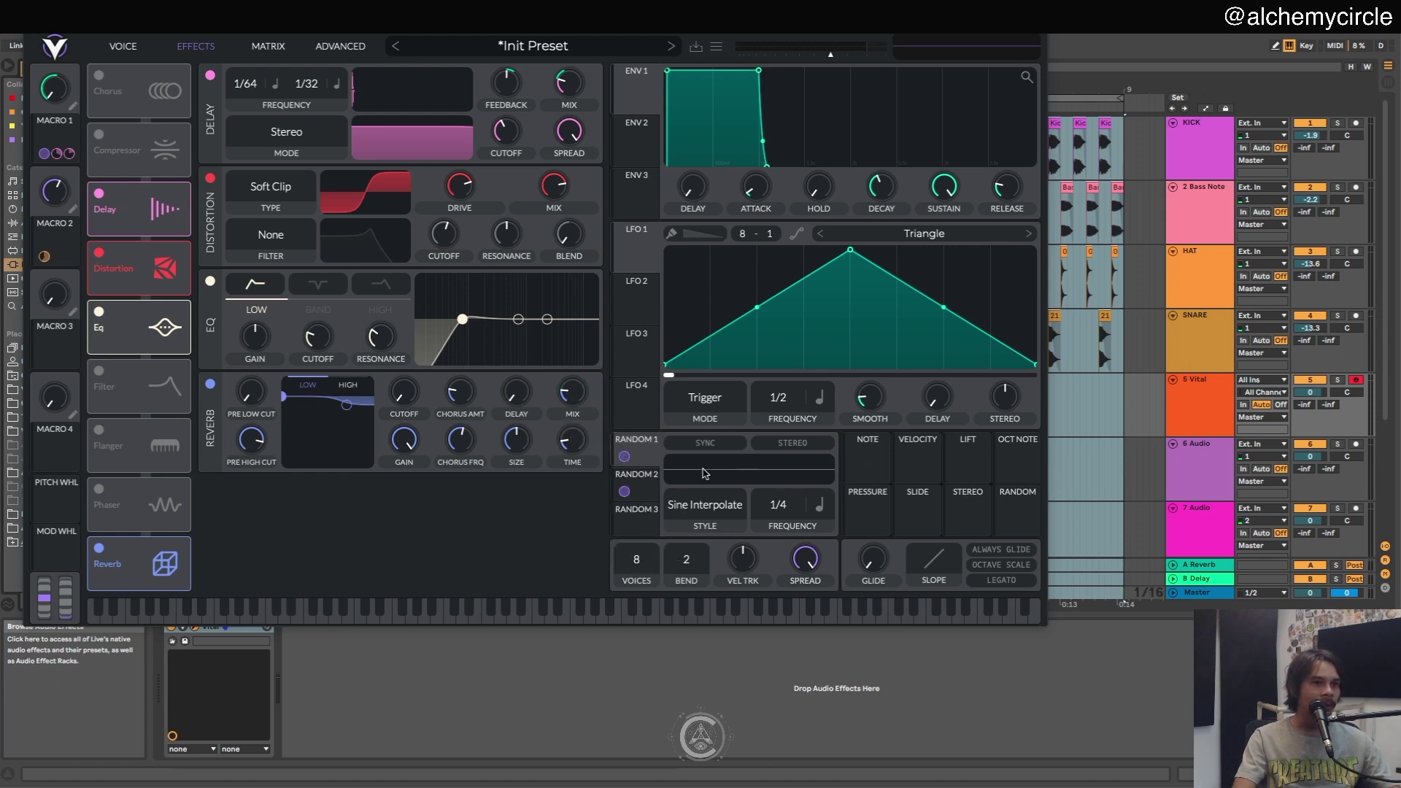
# - Assign Random 2 to modulate the reverb's Mix and Time, and play a note to audition it
pyautogui.click(648, 487)
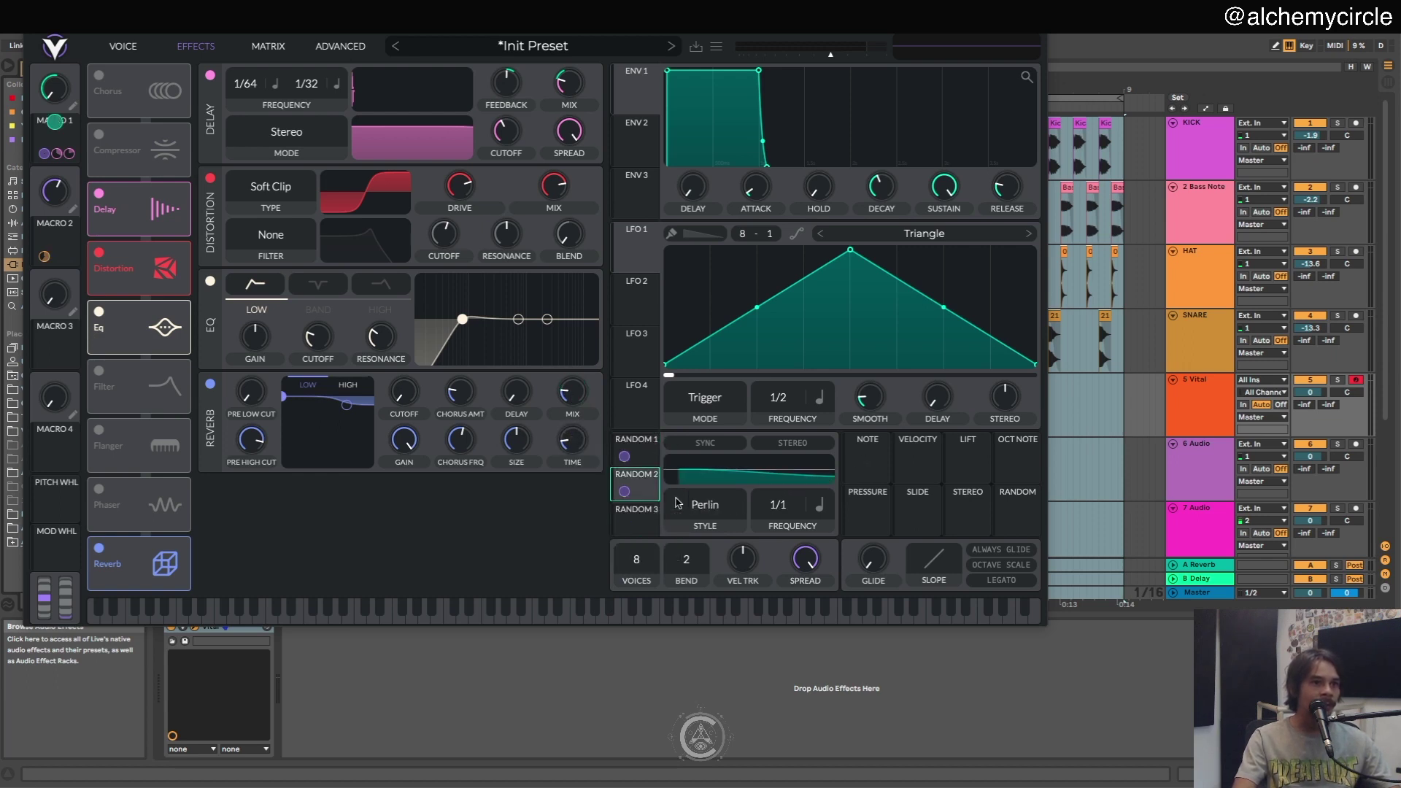
pyautogui.moveTo(639, 490); pyautogui.dragTo(572, 447)
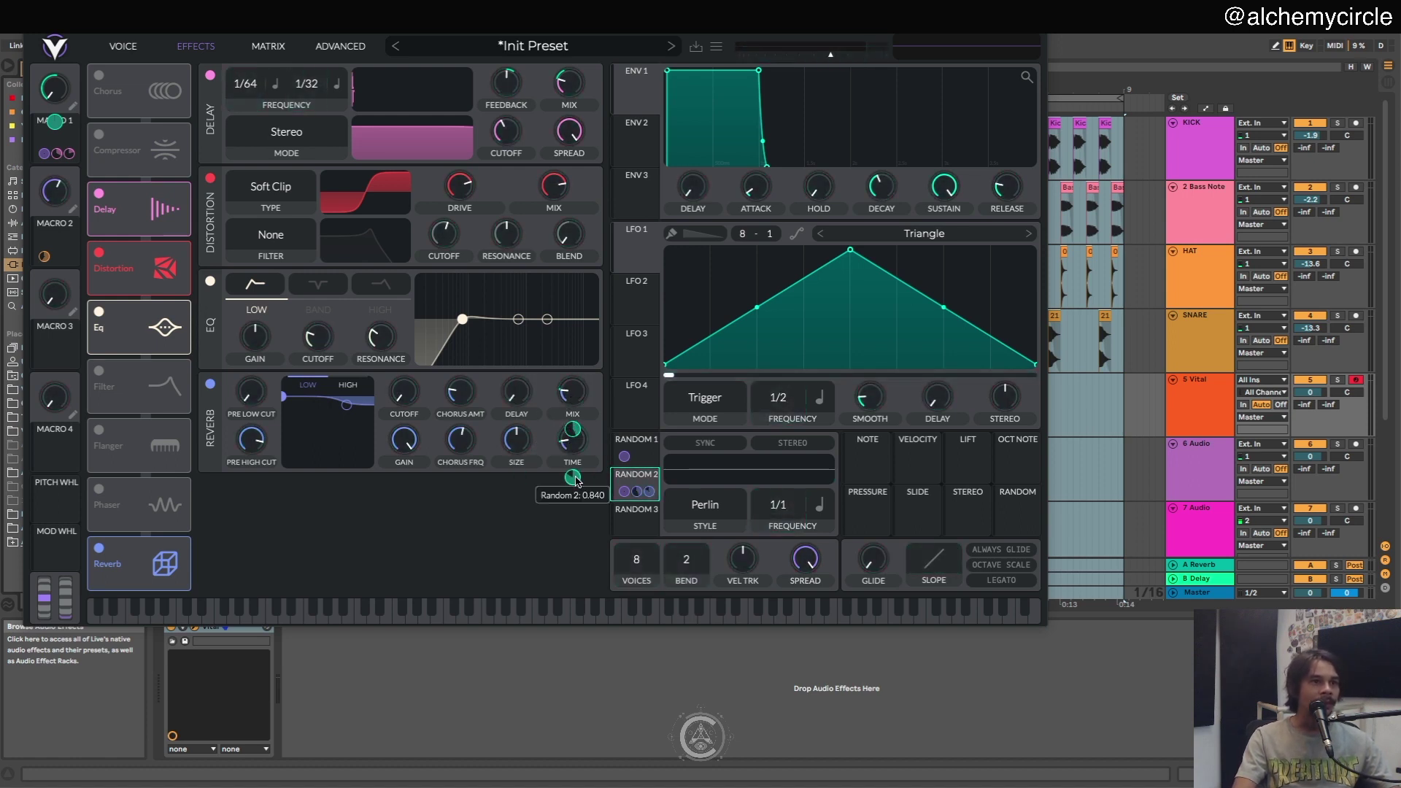
pyautogui.press('s')
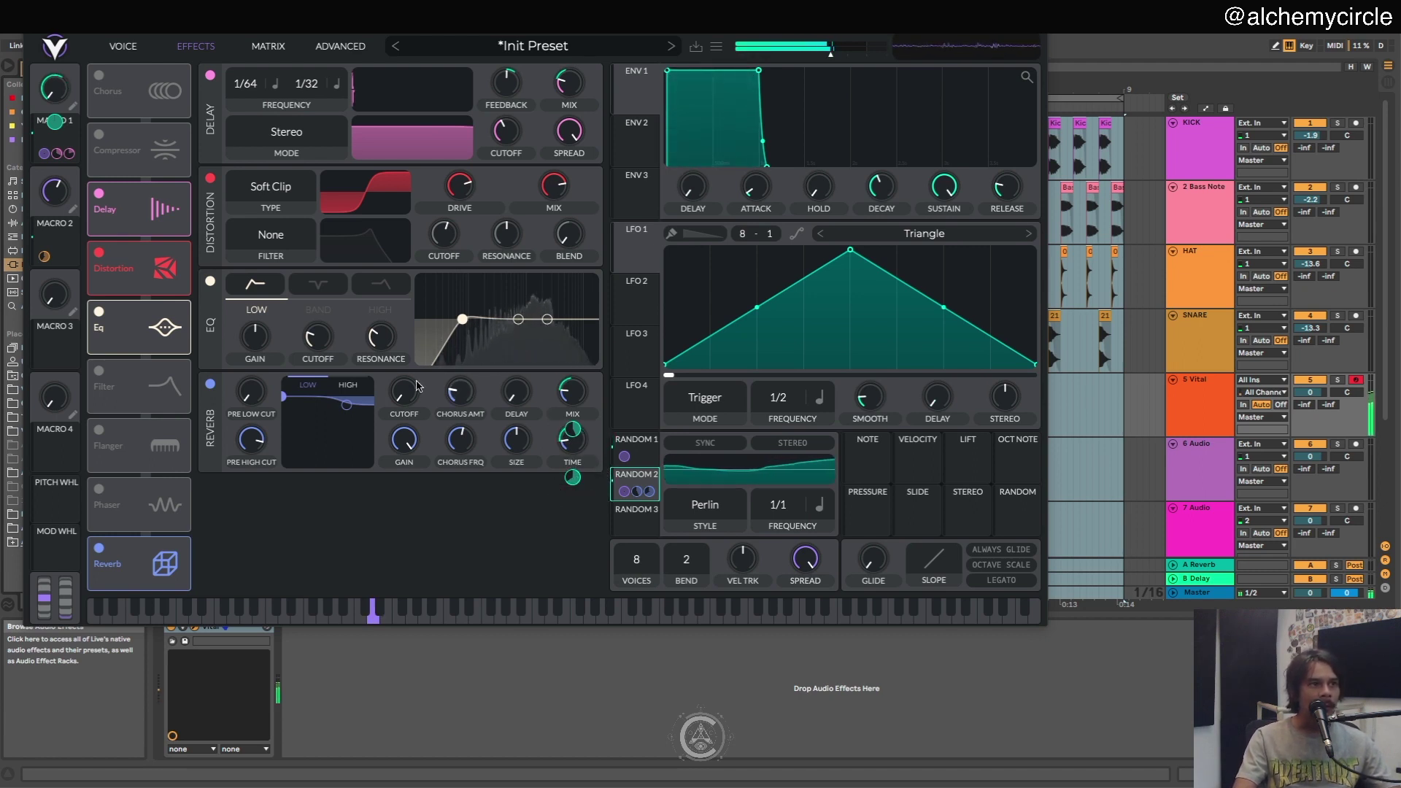
# - Add Macro 2 as a modulator of the reverb's Time and Mix, sweep it through its range, and return it to minimum
pyautogui.moveTo(73, 209); pyautogui.dragTo(569, 438)
pyautogui.moveTo(72, 210); pyautogui.dragTo(568, 395)
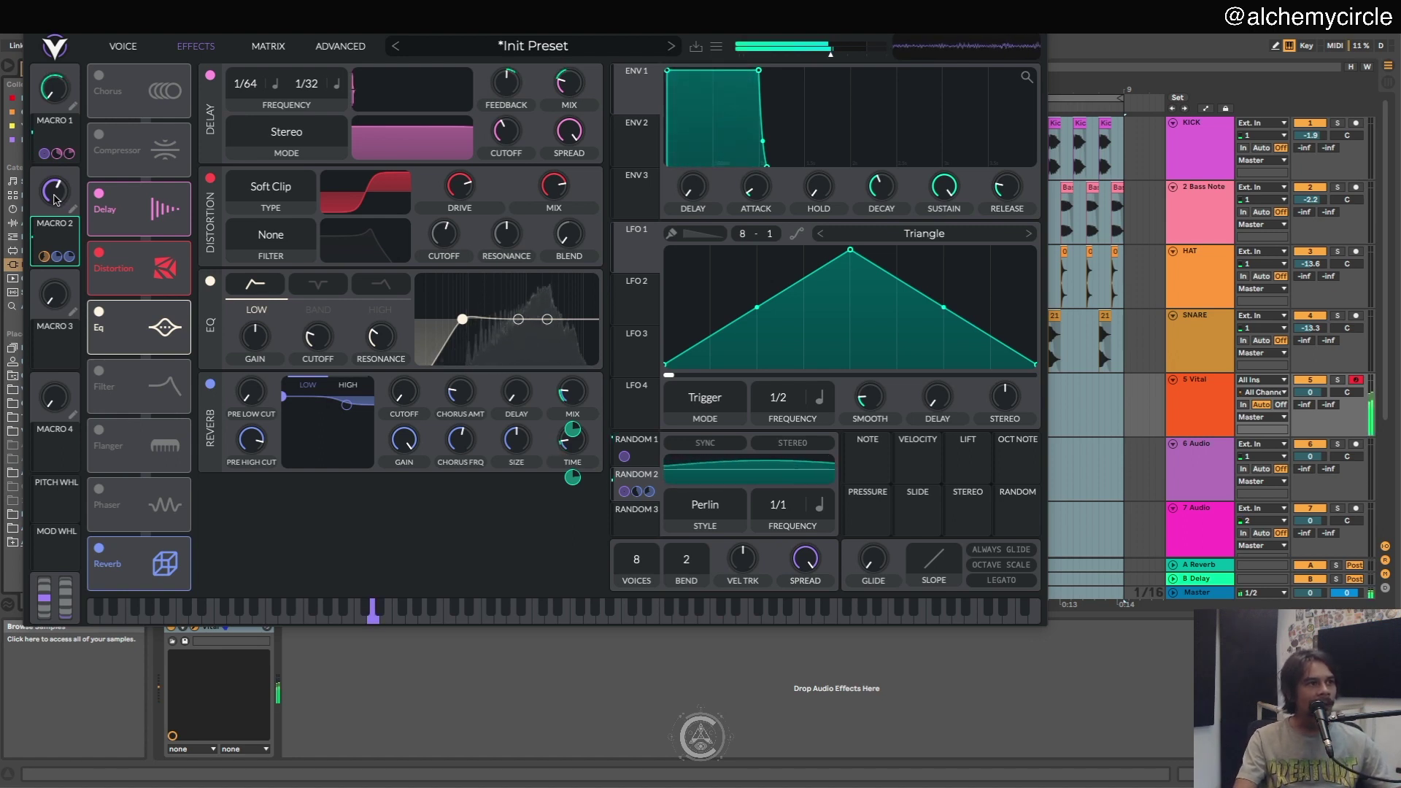
pyautogui.moveTo(55, 199); pyautogui.dragTo(55, 329)
pyautogui.moveTo(59, 219); pyautogui.dragTo(48, 76)
pyautogui.moveTo(60, 146); pyautogui.dragTo(70, 185)
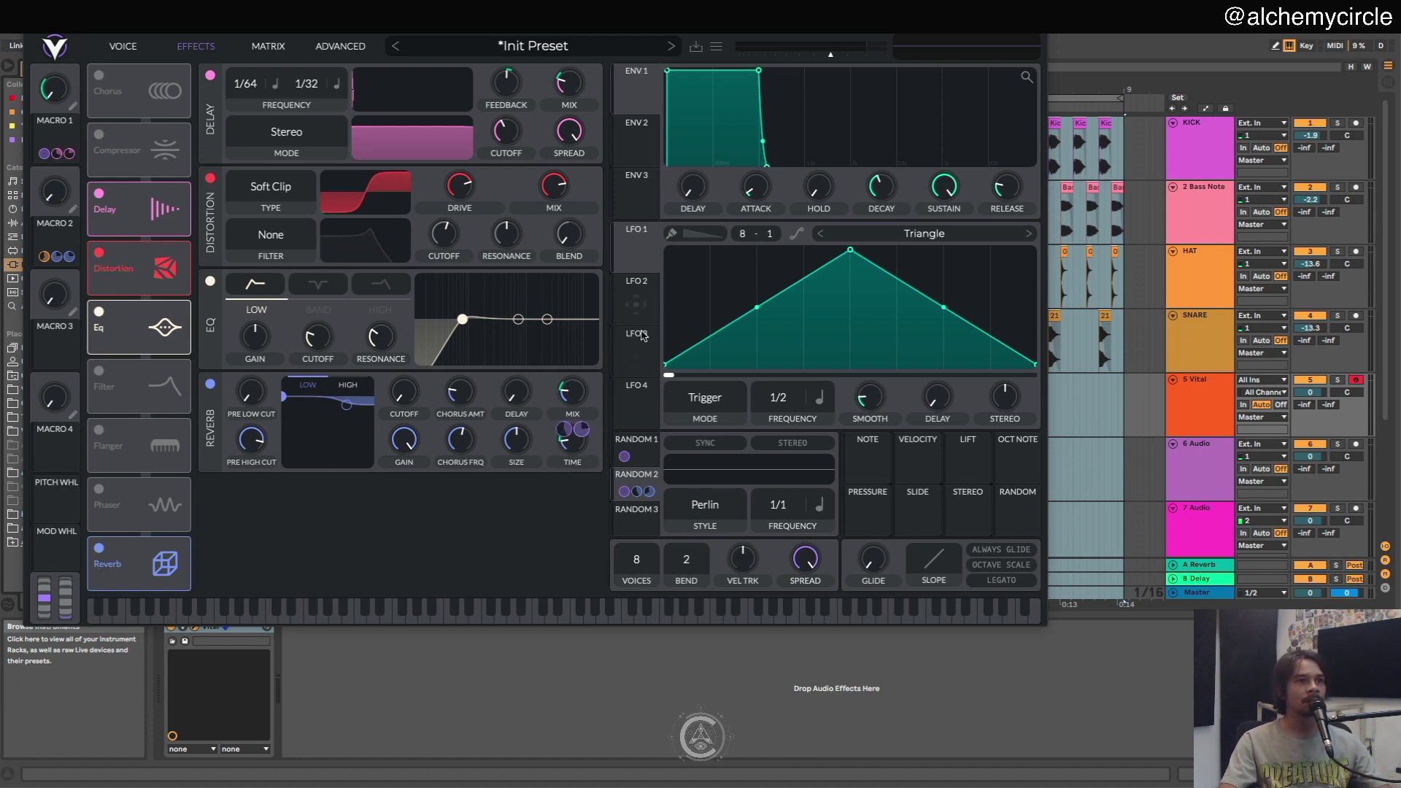
# - Assign LFO 1 to modulate Macro 2 and load the Side Chain 1 shape into LFO 1
pyautogui.moveTo(639, 252); pyautogui.dragTo(387, 258)
pyautogui.moveTo(479, 137); pyautogui.dragTo(134, 236)
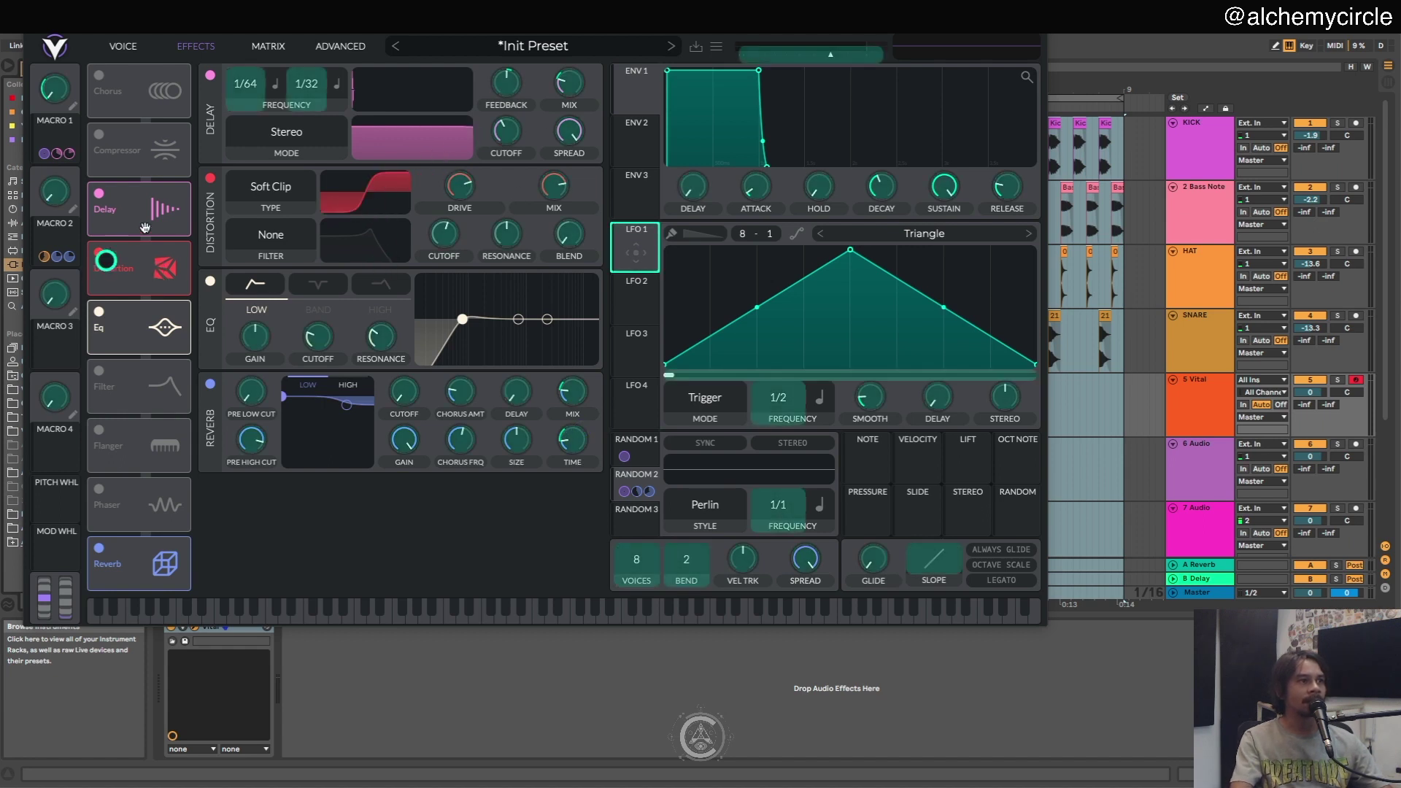
pyautogui.moveTo(48, 192); pyautogui.dragTo(48, 194)
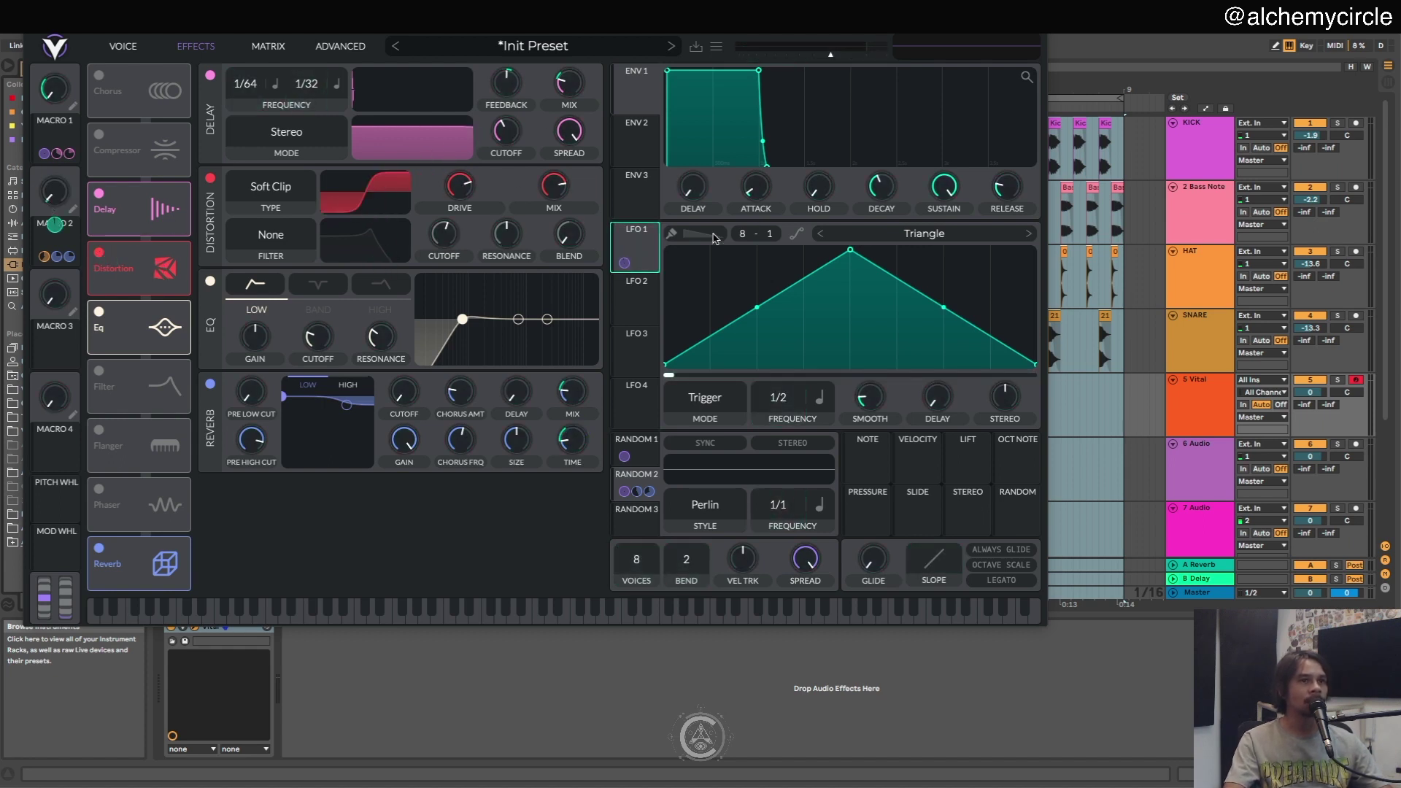
pyautogui.click(904, 250)
pyautogui.scroll(-3, 938, 200)
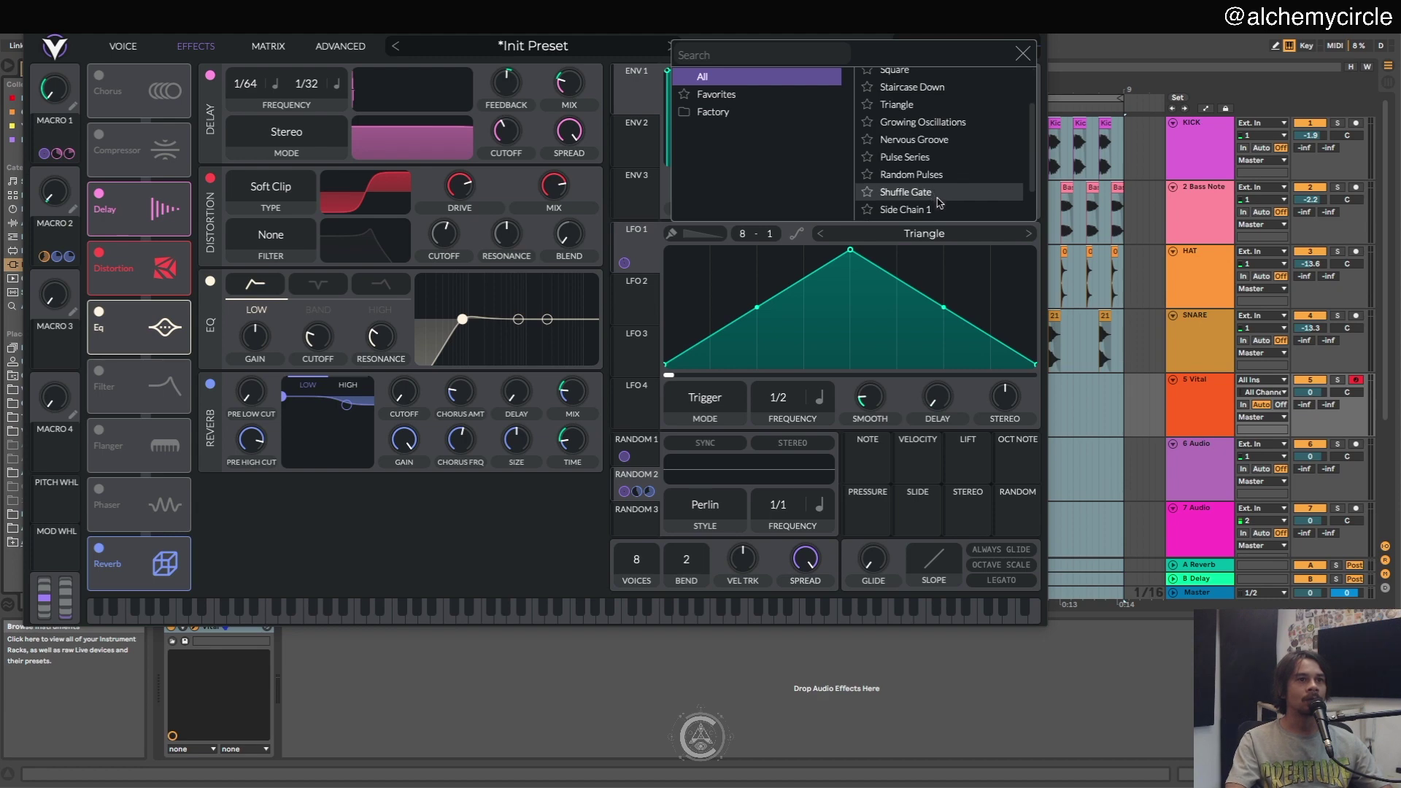
pyautogui.click(934, 212)
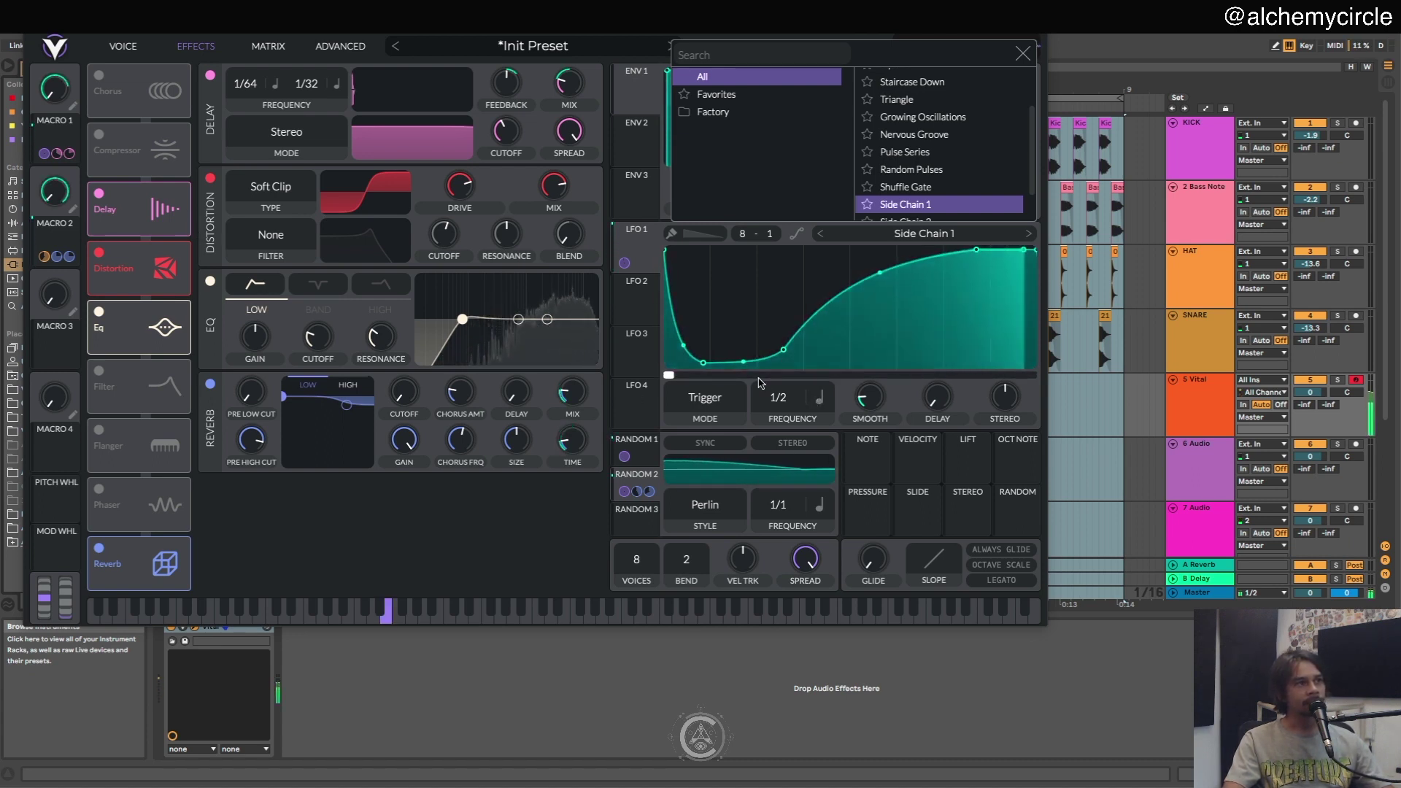
# - Assign LFO 2 to modulate LFO 1's frequency
pyautogui.click(635, 292)
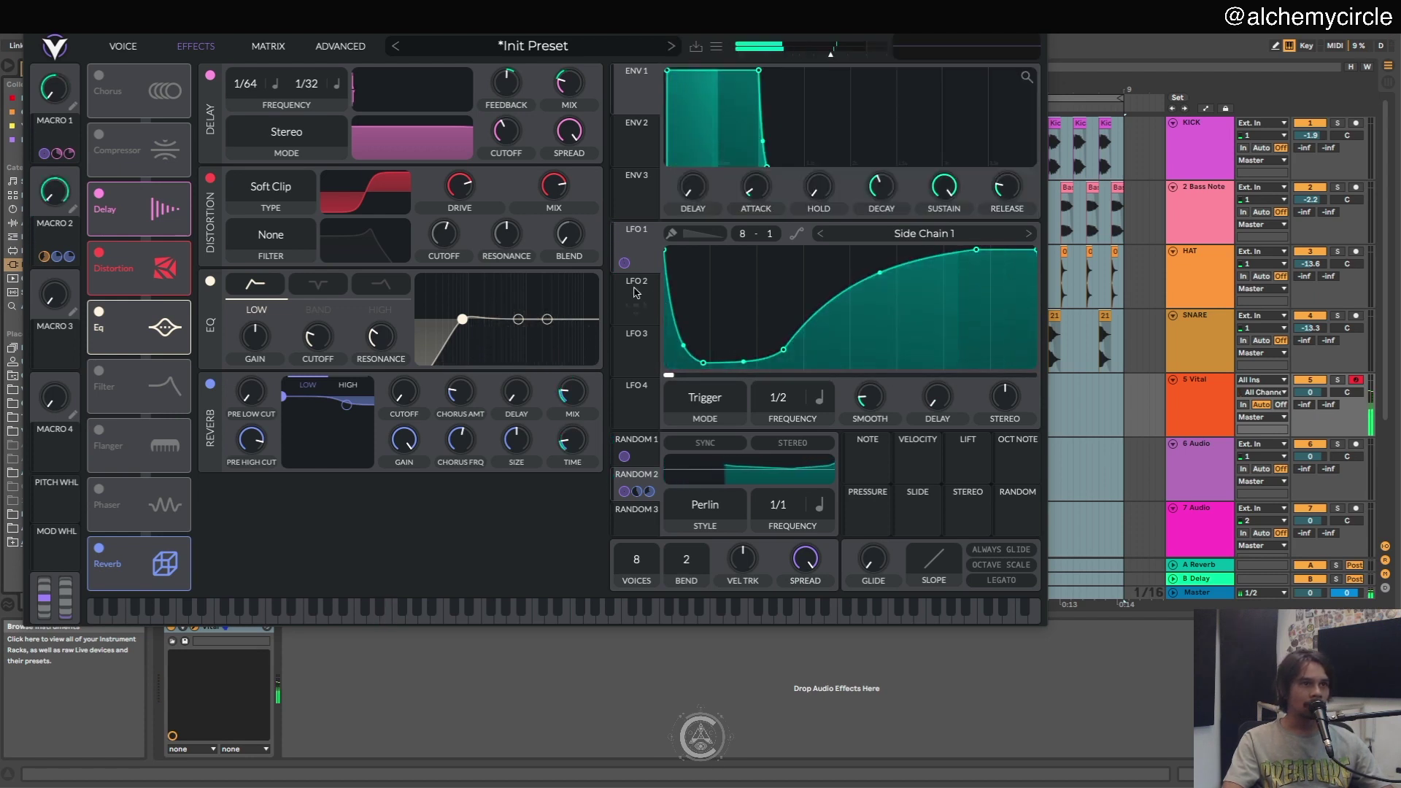
pyautogui.moveTo(635, 296); pyautogui.dragTo(789, 405)
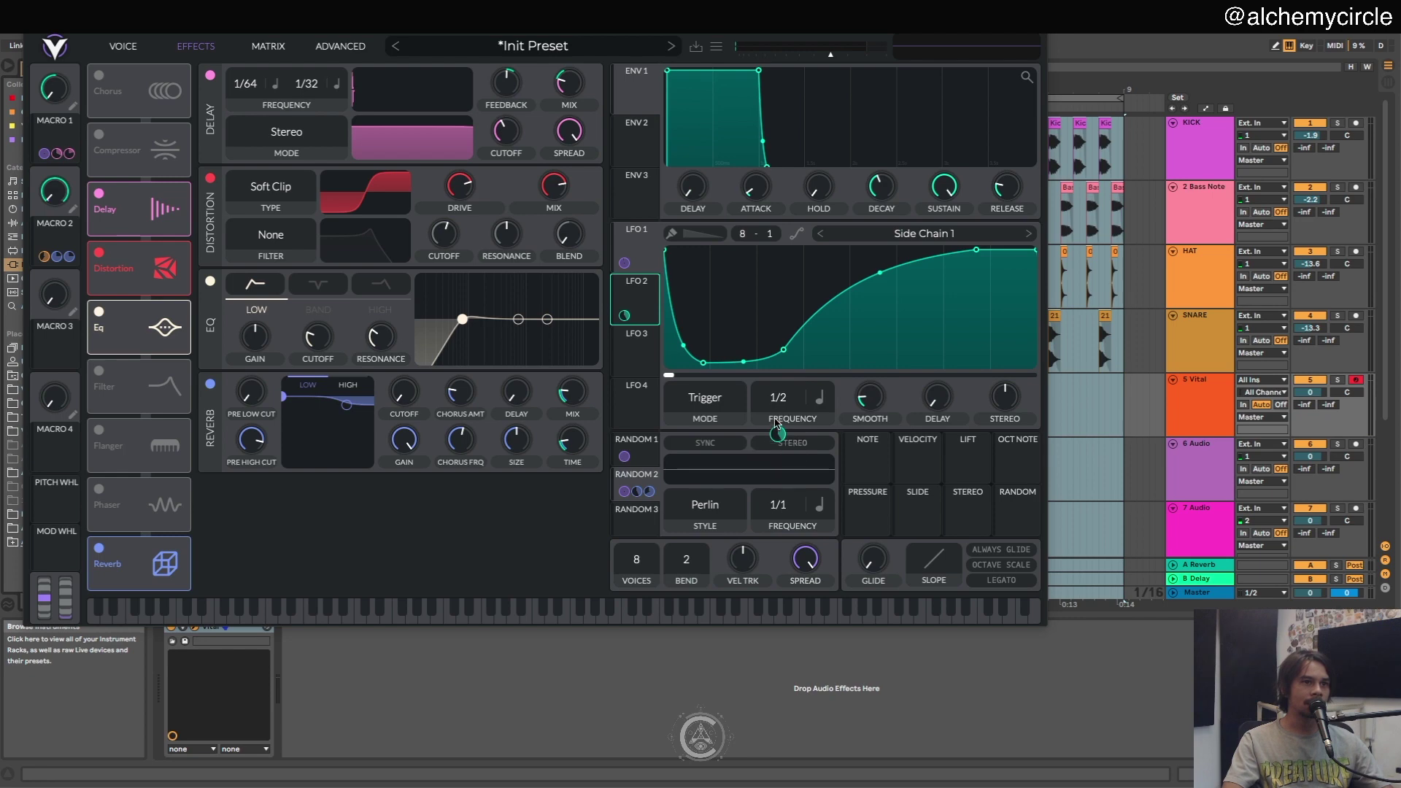
# - Play notes while switching between LFO 1 and LFO 2 to check how LFO 2 modulates LFO 1's frequency
pyautogui.click(643, 300)
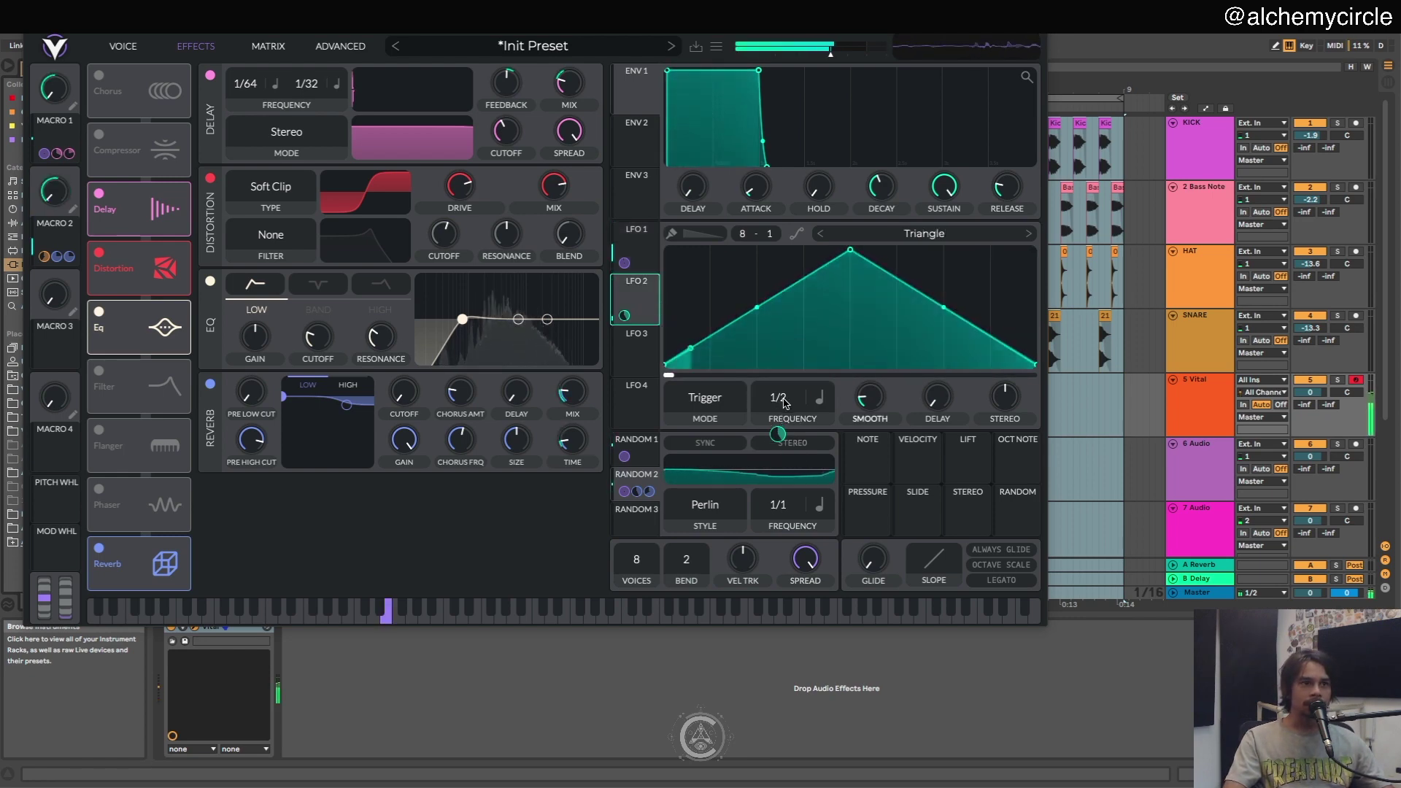
pyautogui.click(642, 253)
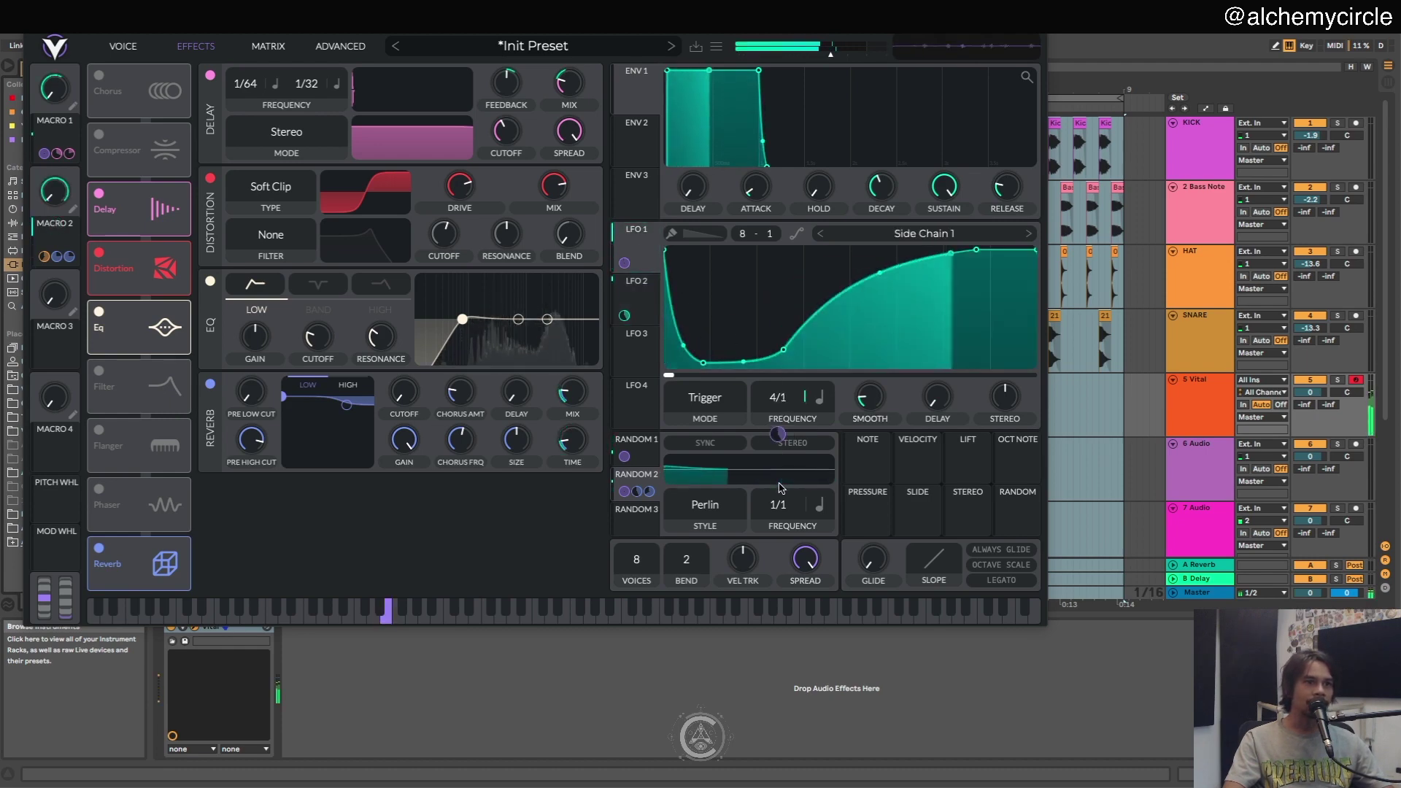
pyautogui.click(643, 302)
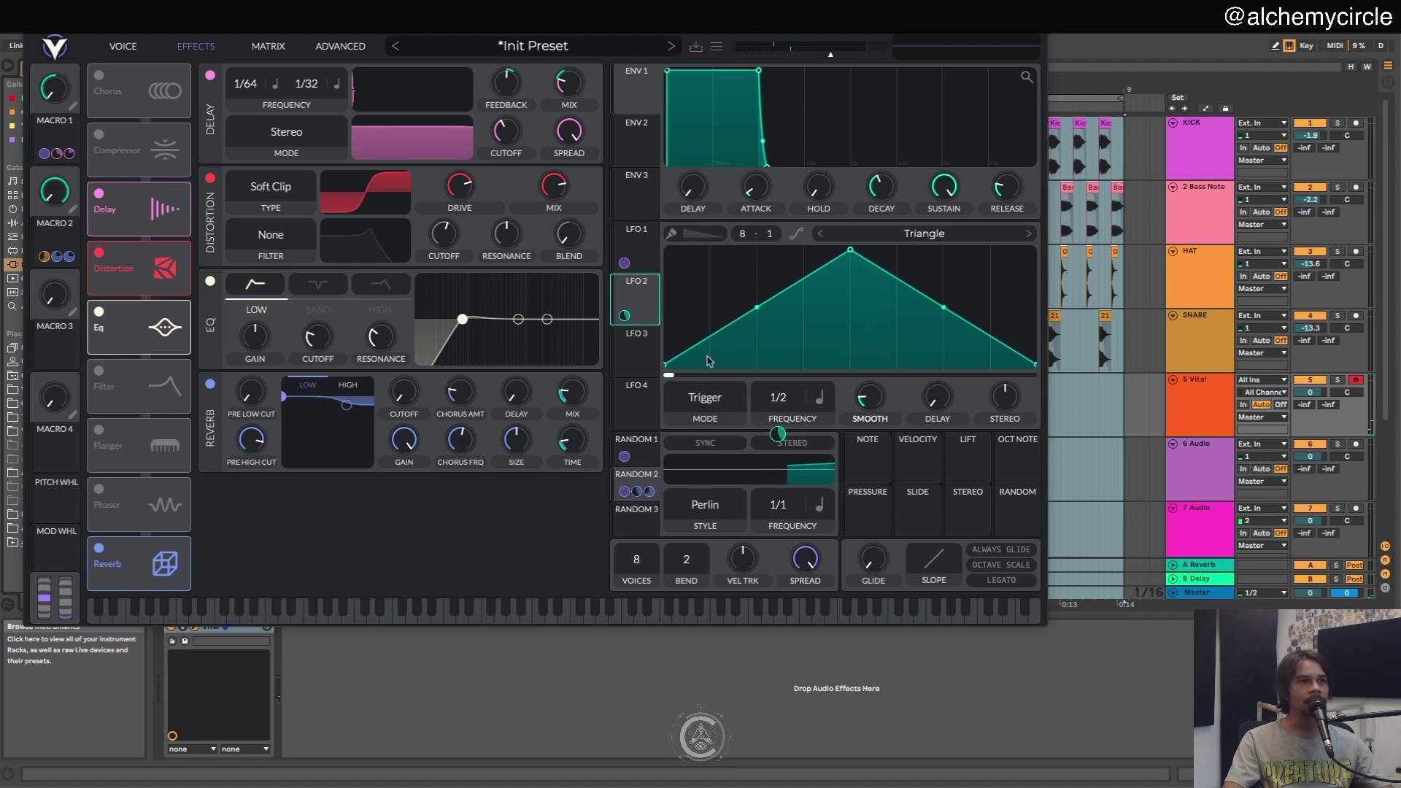
pyautogui.click(645, 251)
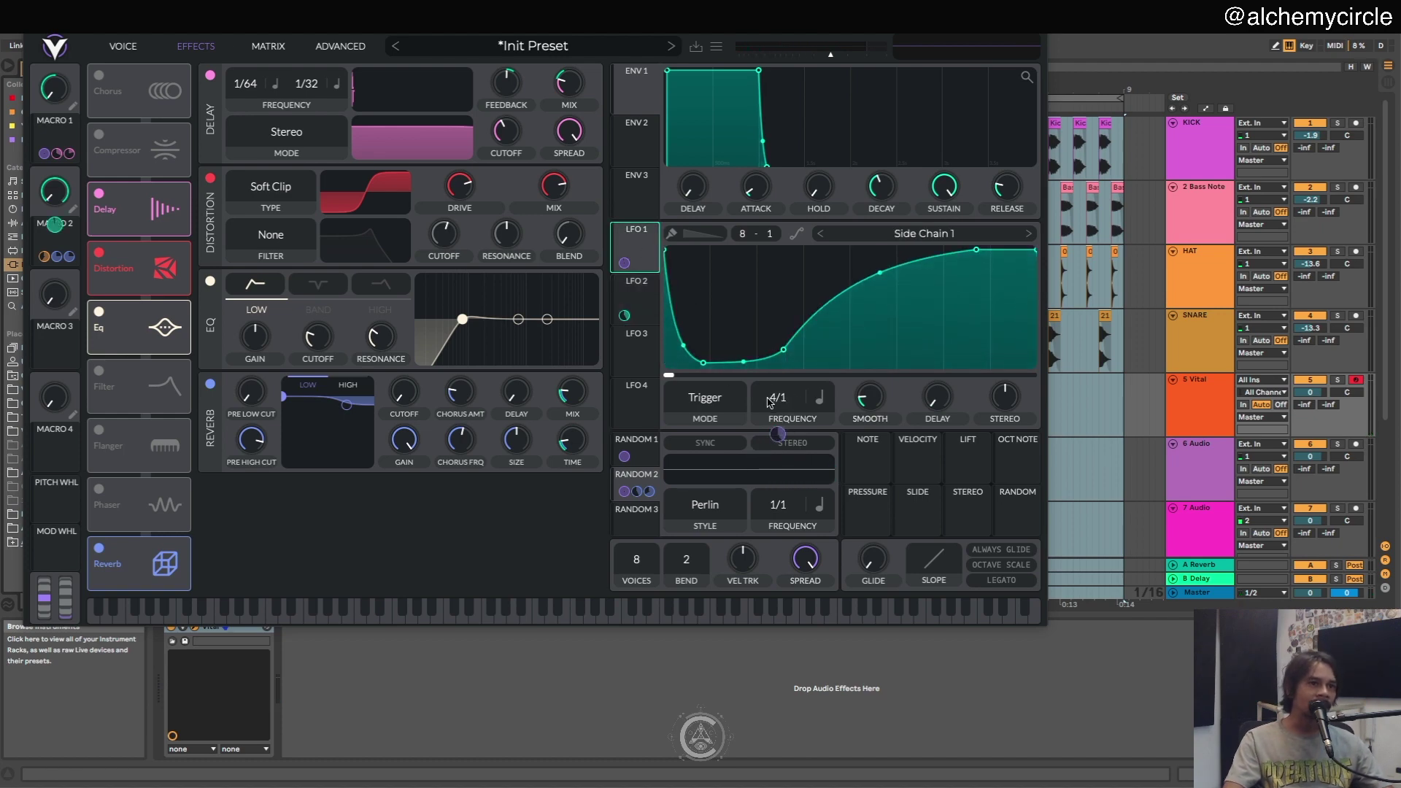
# - Reshape LFO 2's triangle so the rising side bows upward and the falling side sags into a downward curve
pyautogui.click(641, 304)
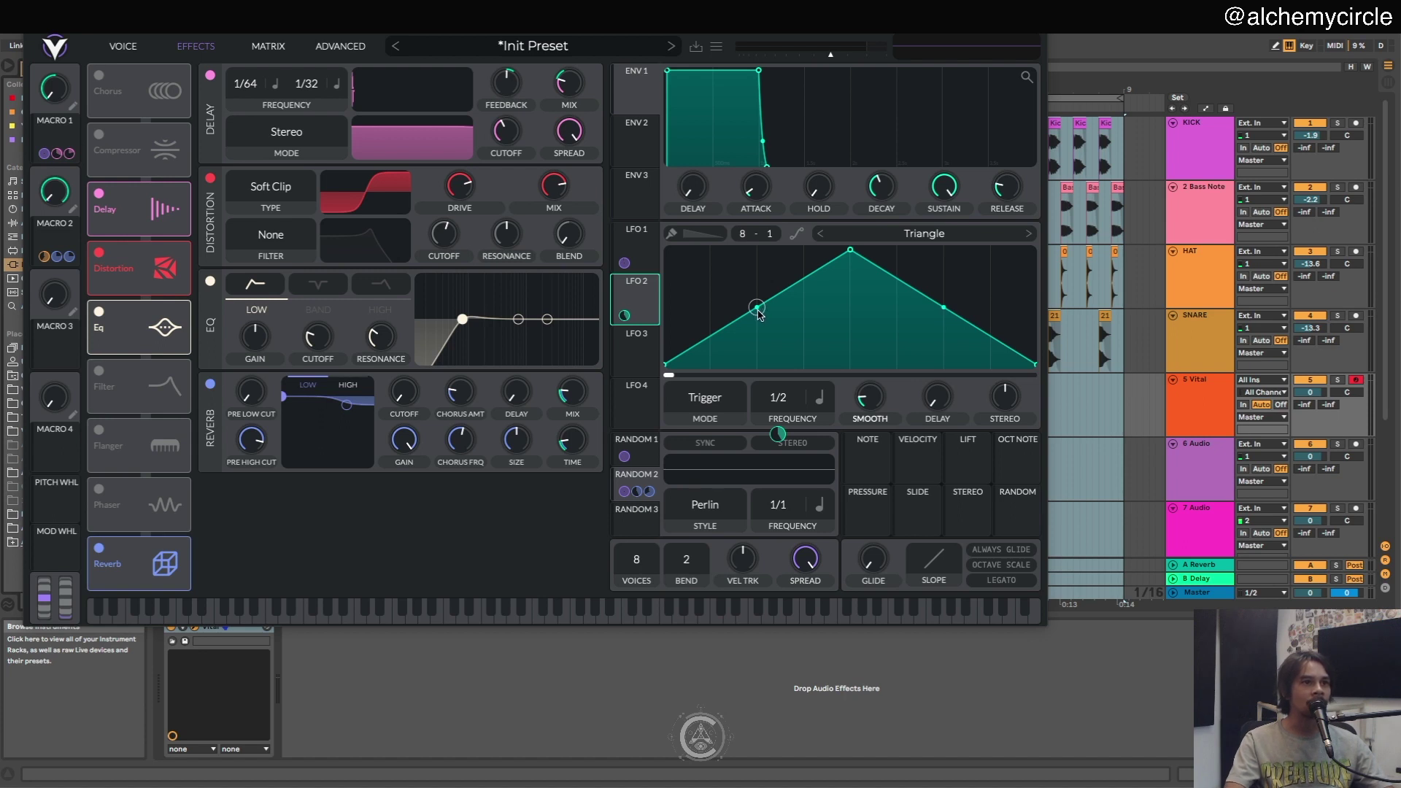
pyautogui.moveTo(757, 308); pyautogui.dragTo(757, 325)
pyautogui.moveTo(944, 309); pyautogui.dragTo(944, 340)
pyautogui.moveTo(757, 323); pyautogui.dragTo(759, 280)
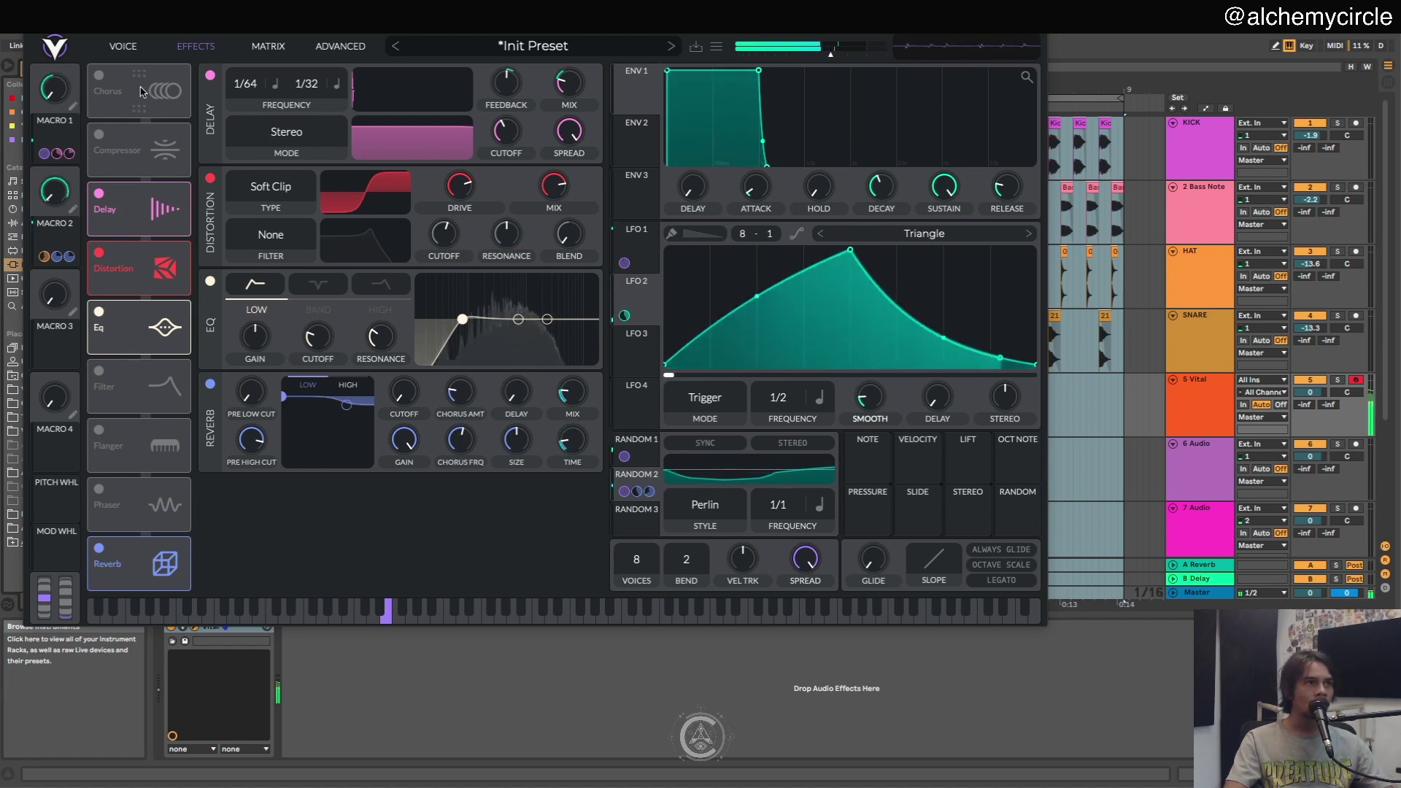
# - Lower oscillator 1's wave frame, and slightly reduce the reverb's Time and Mix while playing notes
pyautogui.click(128, 47)
pyautogui.moveTo(407, 101); pyautogui.dragTo(409, 156)
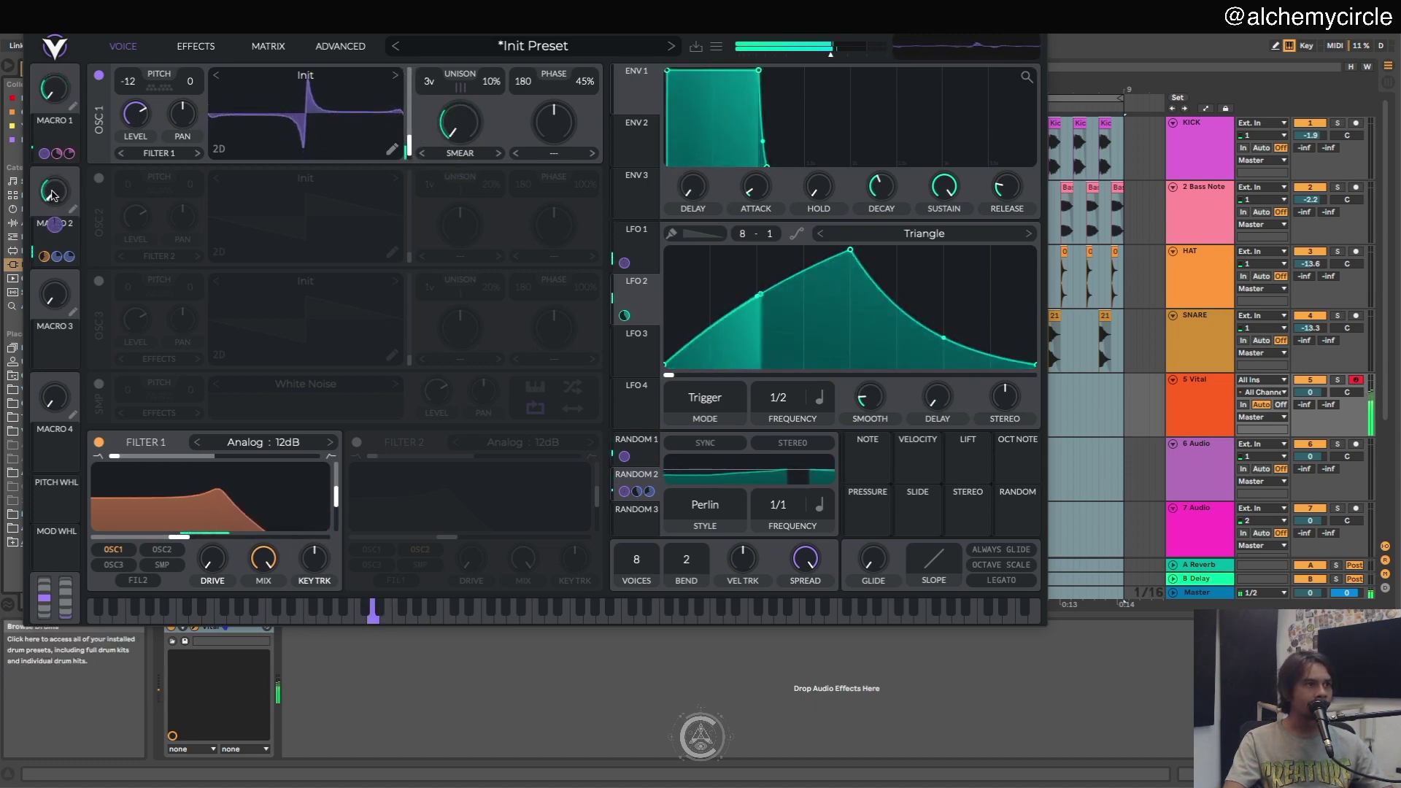
pyautogui.click(208, 45)
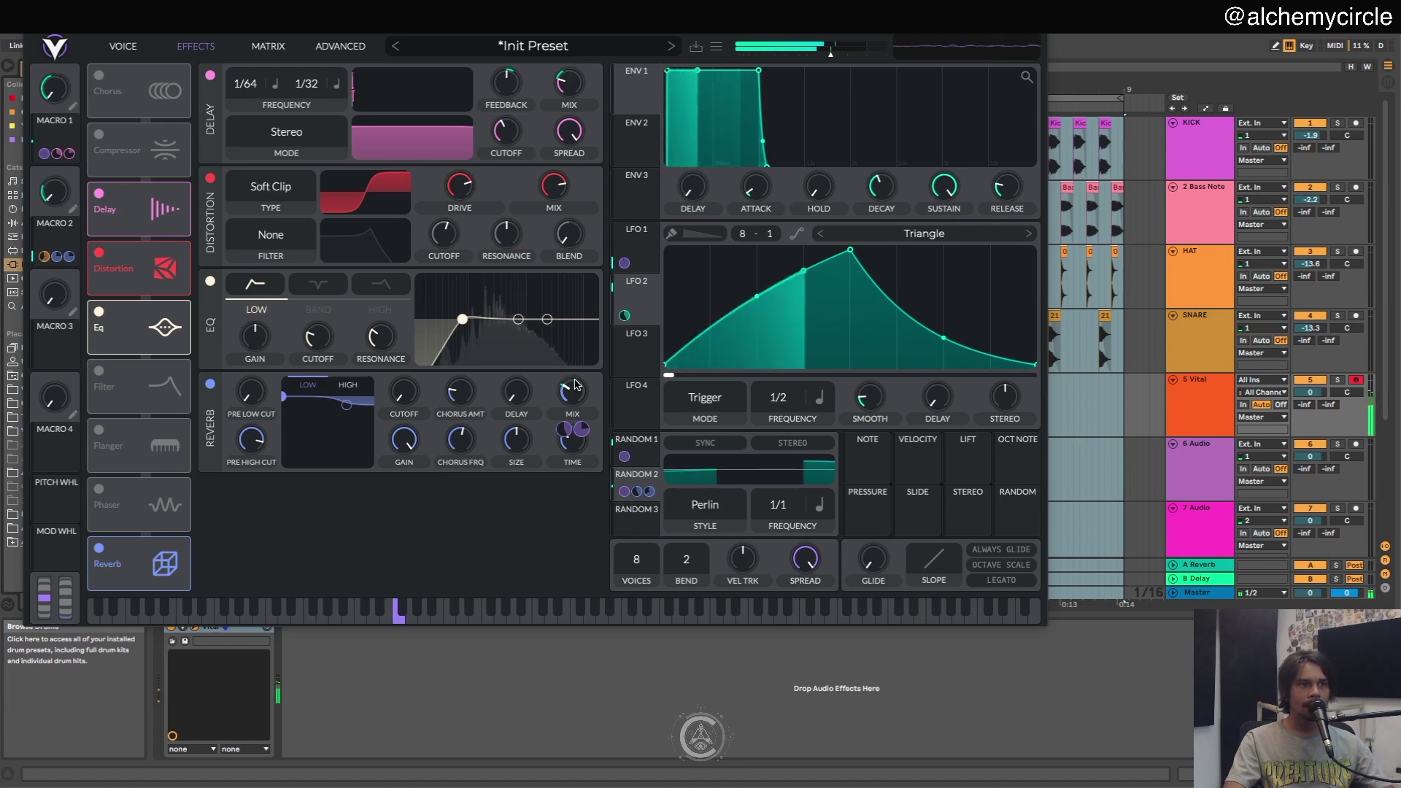
pyautogui.moveTo(572, 441); pyautogui.dragTo(573, 448)
pyautogui.moveTo(568, 394); pyautogui.dragTo(567, 406)
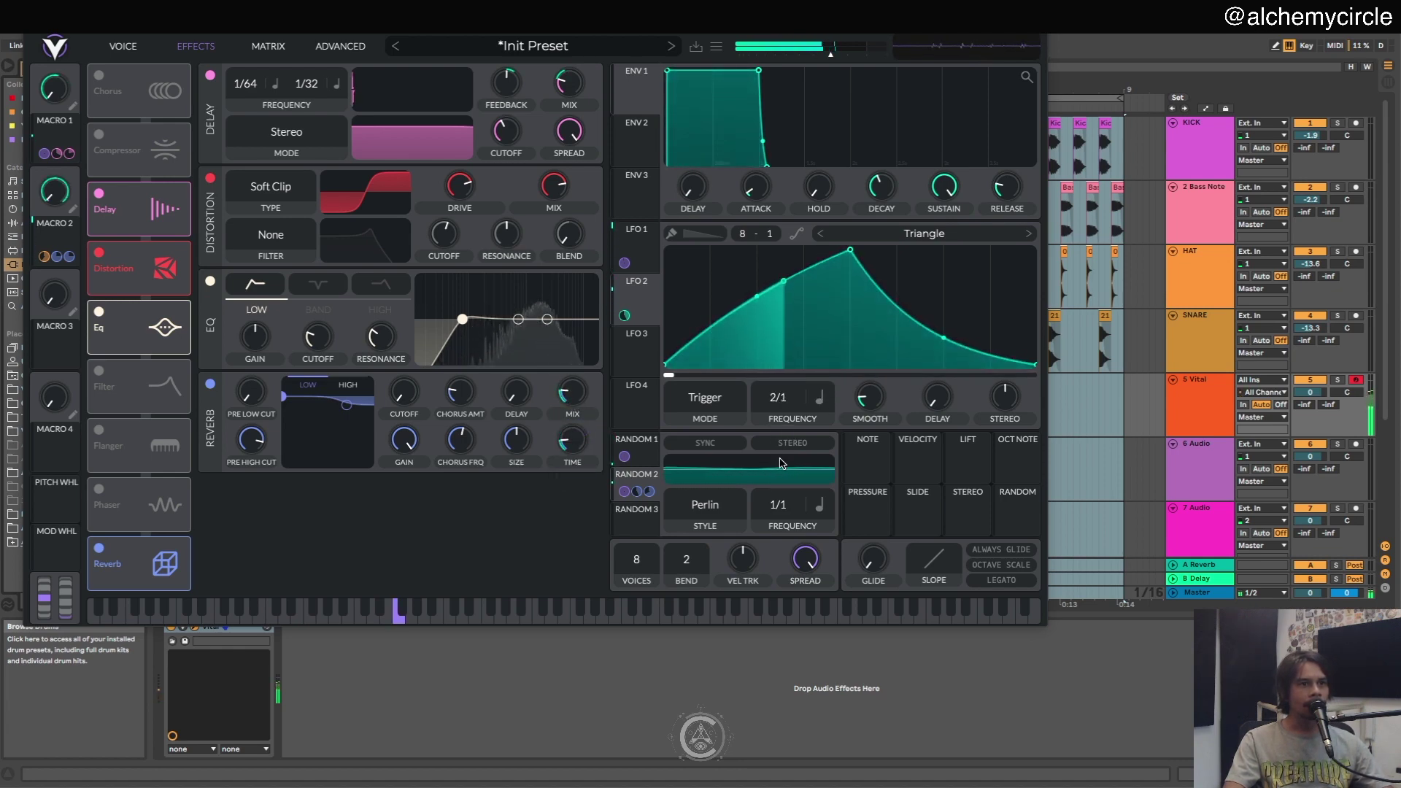
# - Show Random 1's settings and open oscillator 1's wavetable editor
pyautogui.click(655, 454)
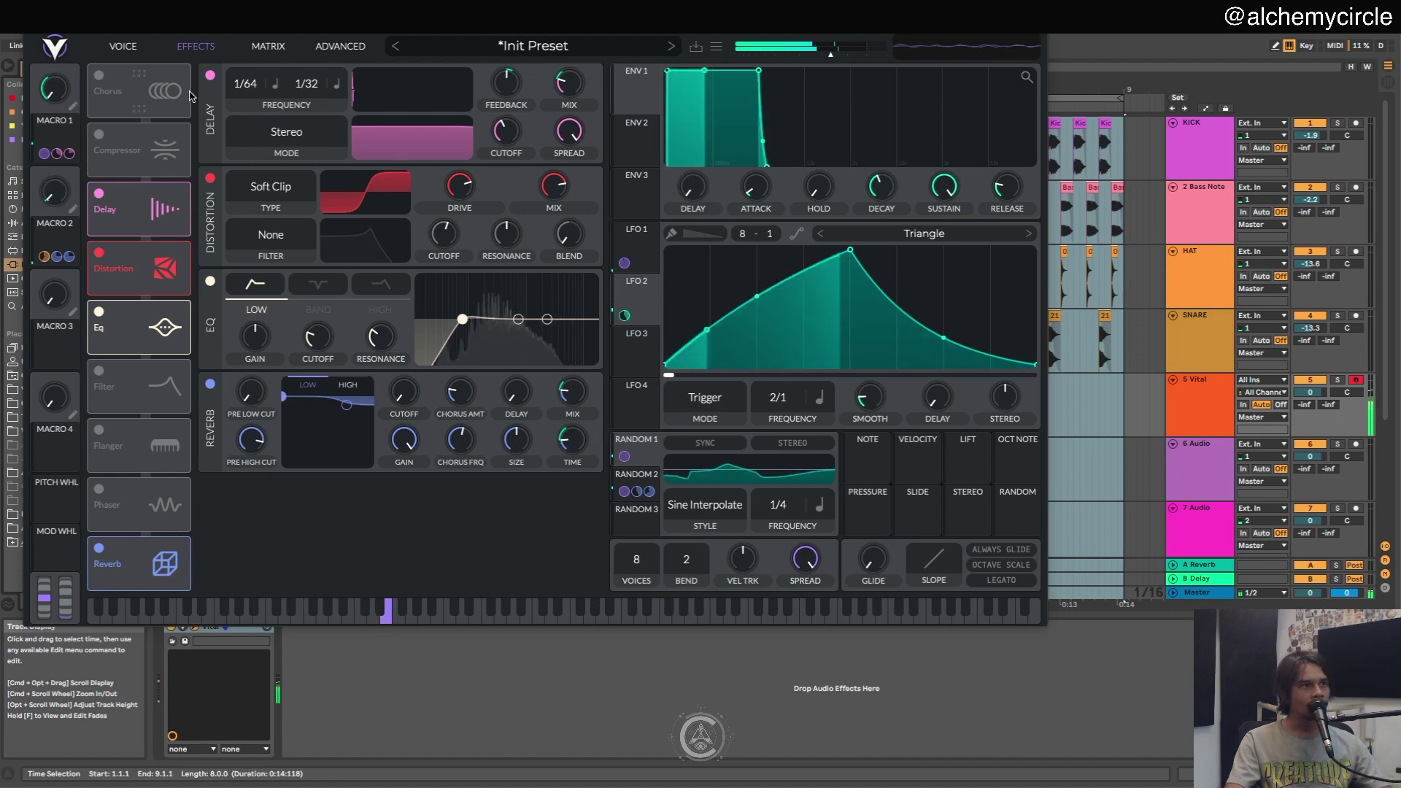
pyautogui.click(123, 46)
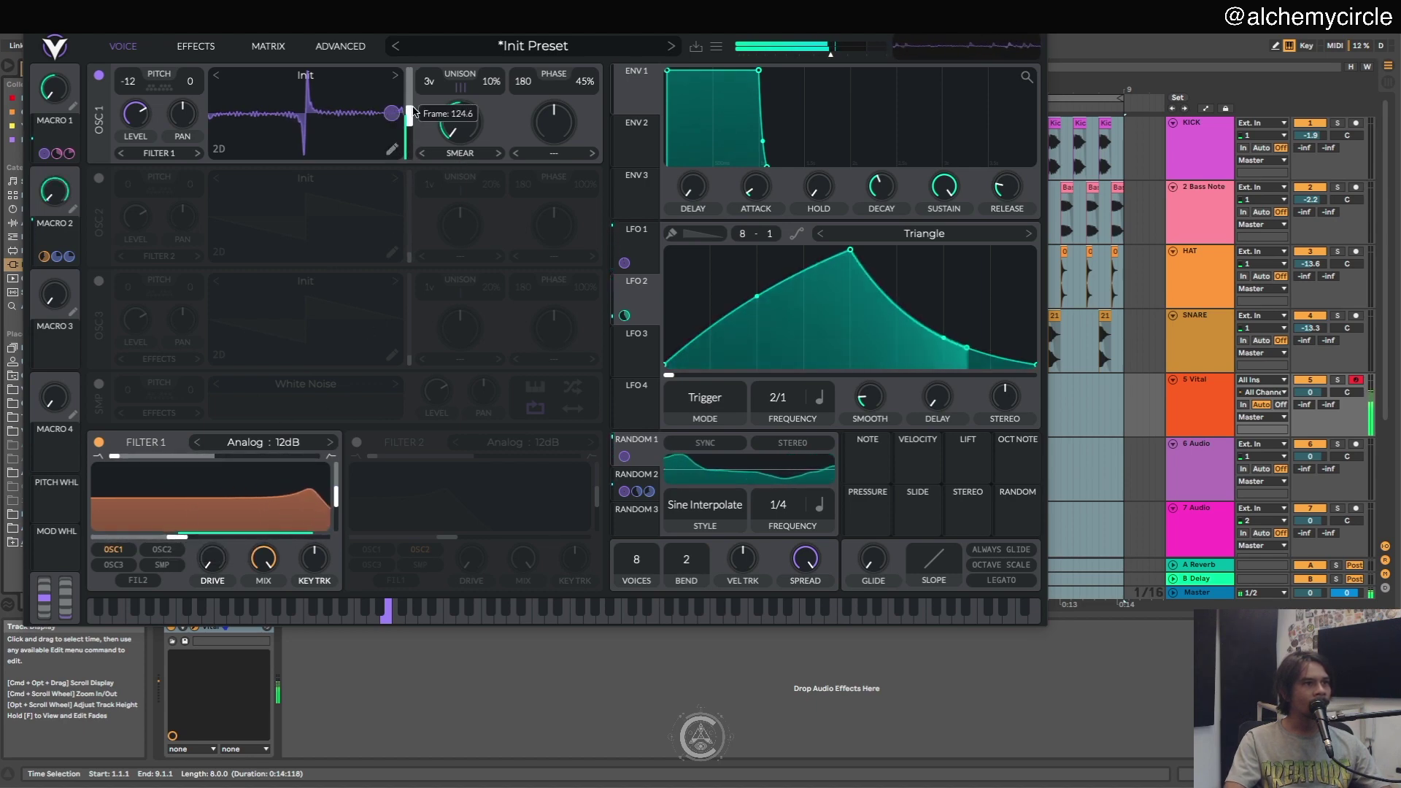
pyautogui.click(390, 151)
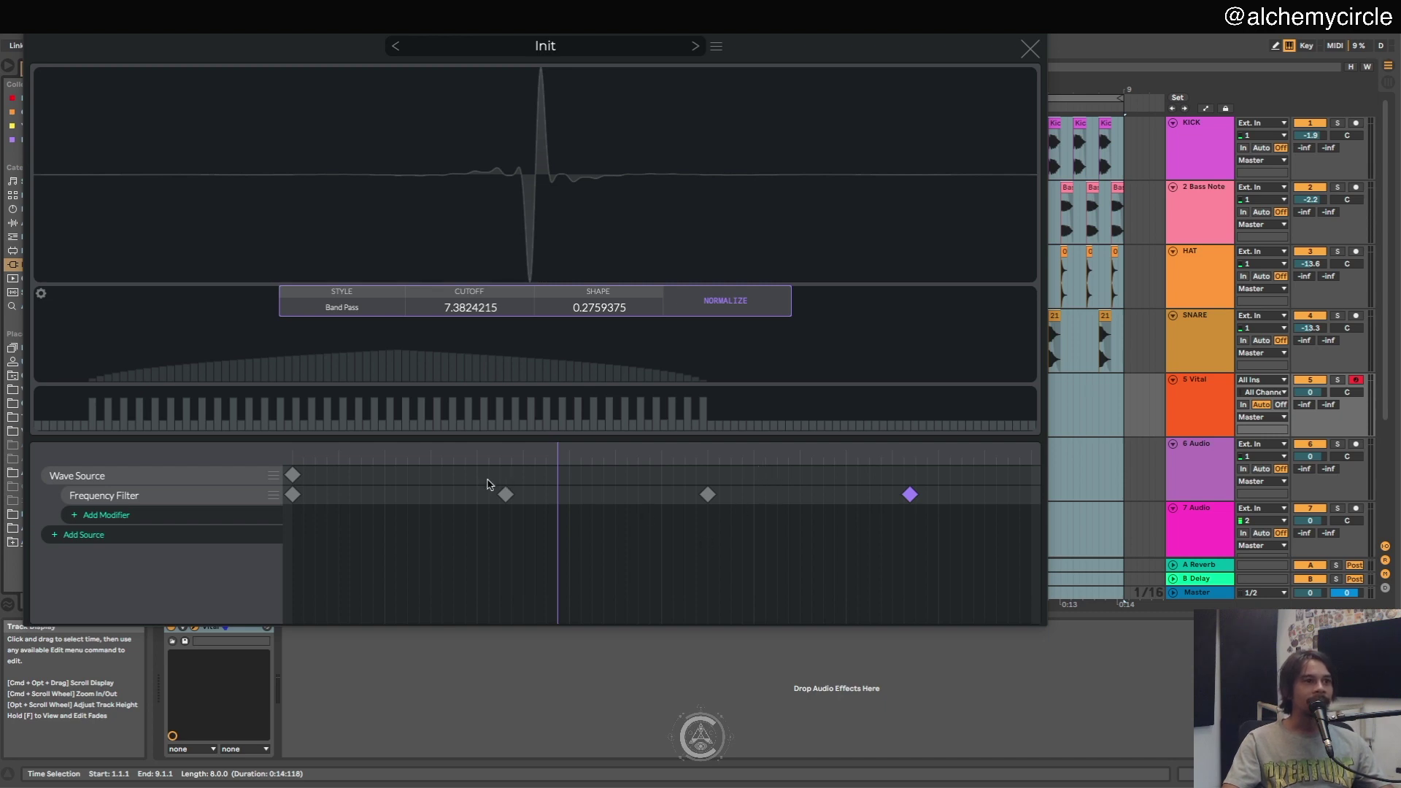
# - Set the second Frequency Filter keyframe's Cutoff to 7.8720703 and Shape to 0.6977734, scrub through the frames, and close the wavetable editor
pyautogui.click(503, 495)
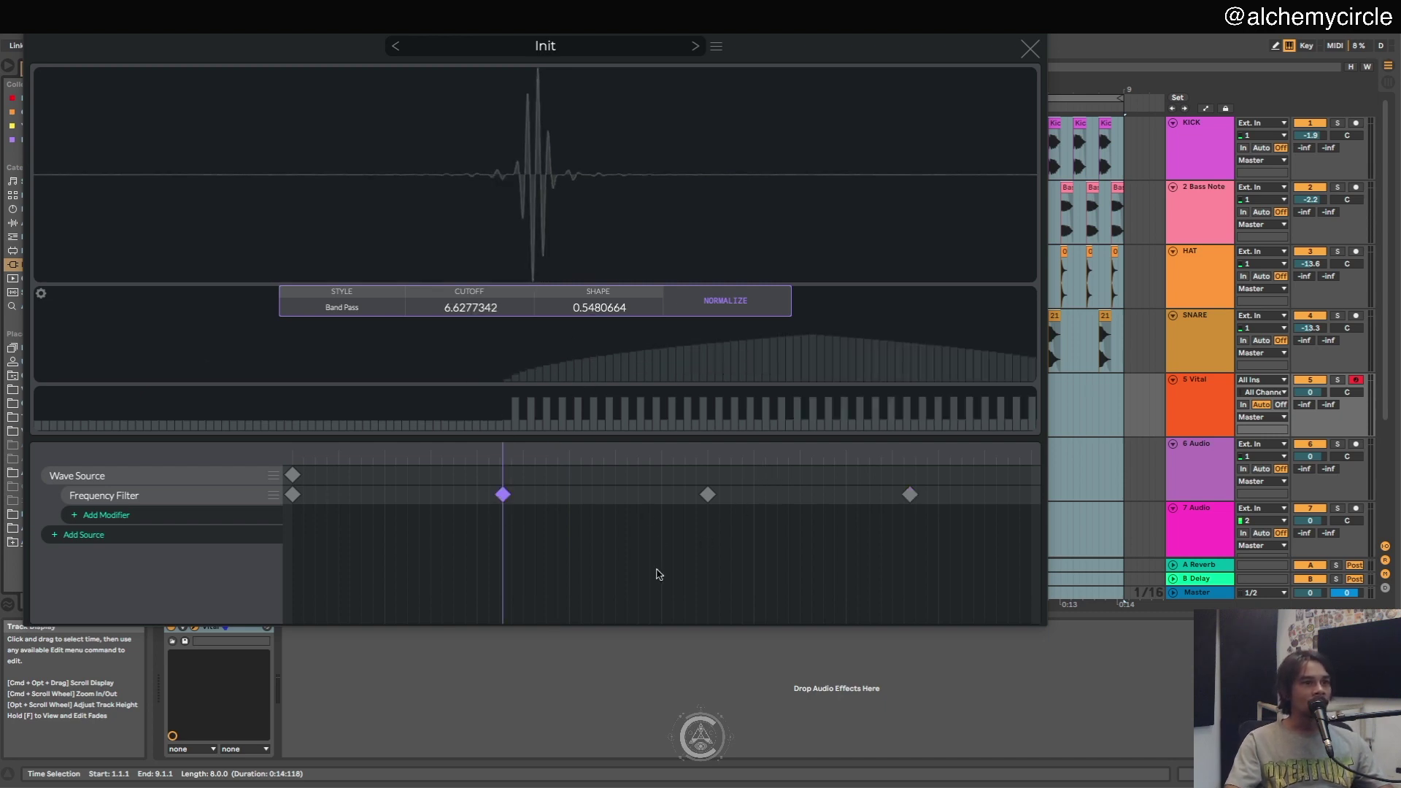
pyautogui.moveTo(499, 459)
pyautogui.mouseDown()
pyautogui.moveTo(346, 449)
pyautogui.moveTo(497, 465)
pyautogui.mouseUp()
pyautogui.moveTo(596, 313); pyautogui.dragTo(588, 344)
pyautogui.moveTo(496, 461); pyautogui.dragTo(712, 460)
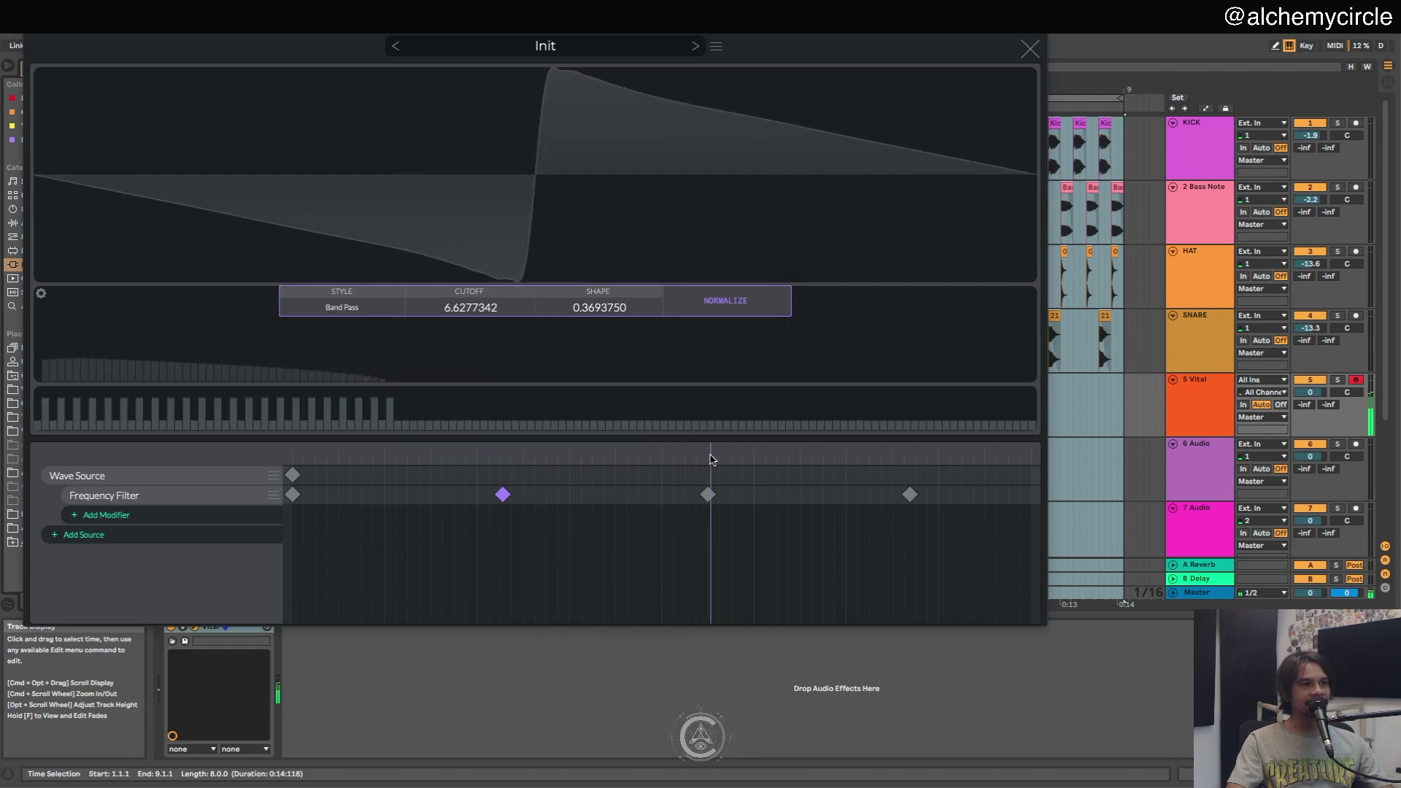
pyautogui.moveTo(474, 318); pyautogui.dragTo(486, 354)
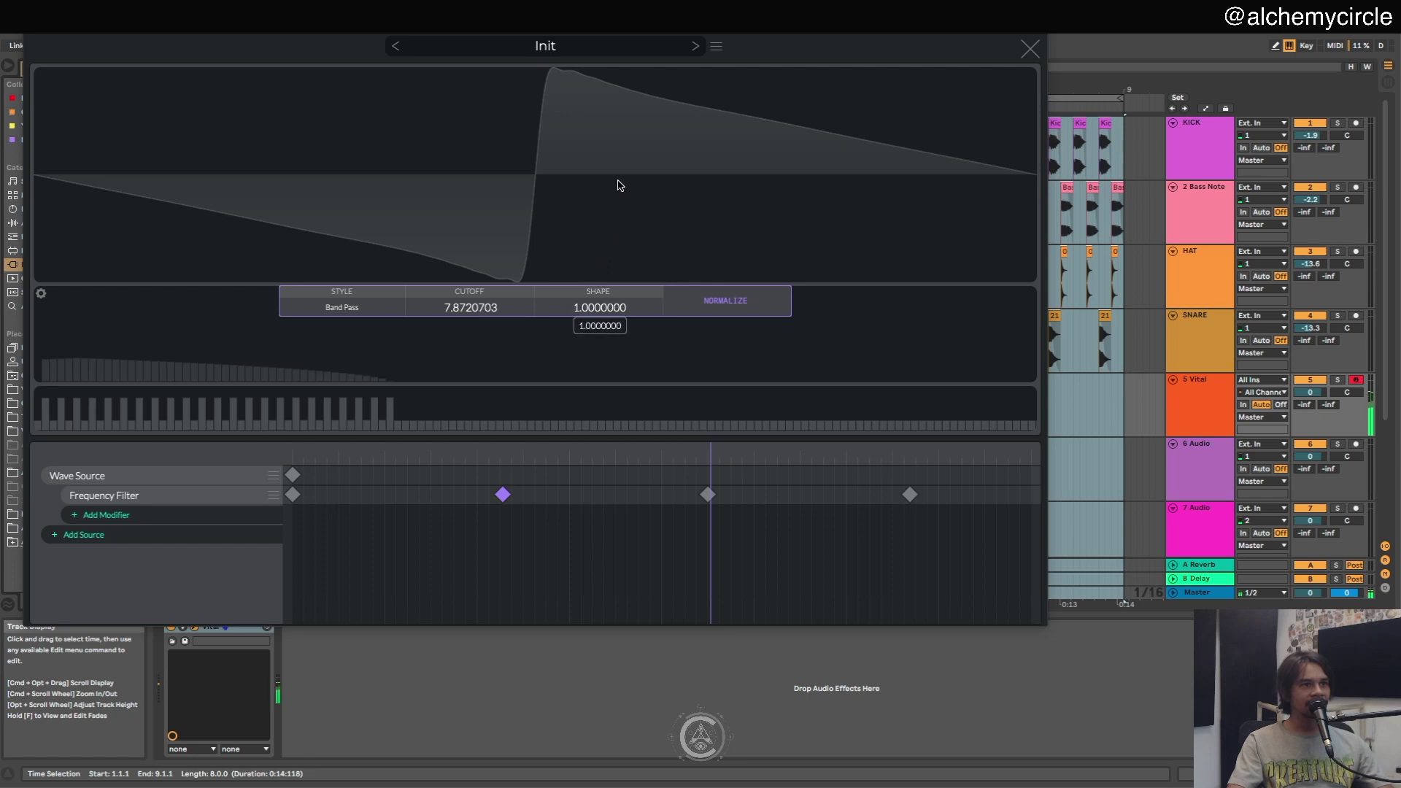
pyautogui.moveTo(683, 433); pyautogui.dragTo(809, 431)
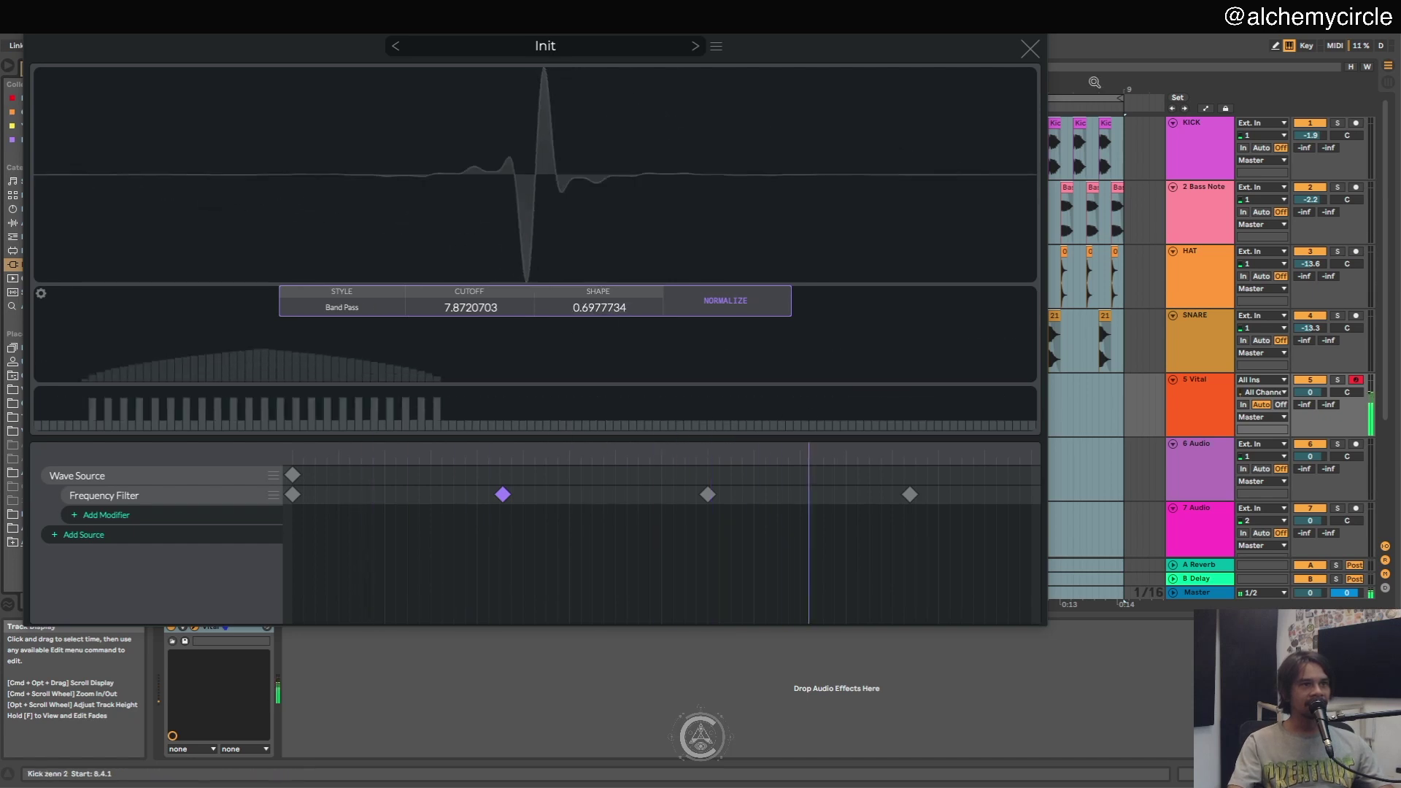
pyautogui.click(1029, 48)
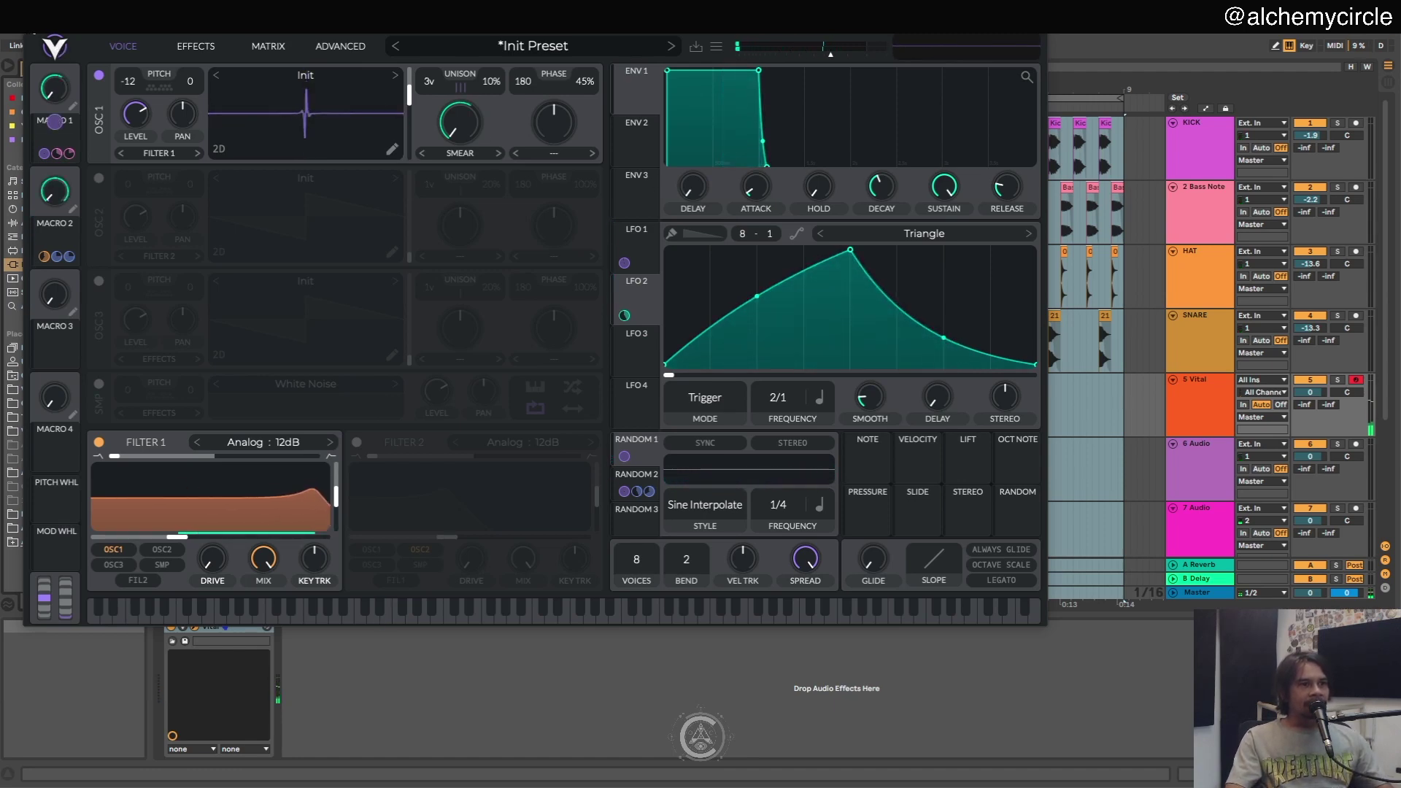
# - Move the Vital window down to uncover the arrangement and start playback from bar 1
pyautogui.moveTo(116, 34); pyautogui.dragTo(108, 196)
pyautogui.click(356, 98)
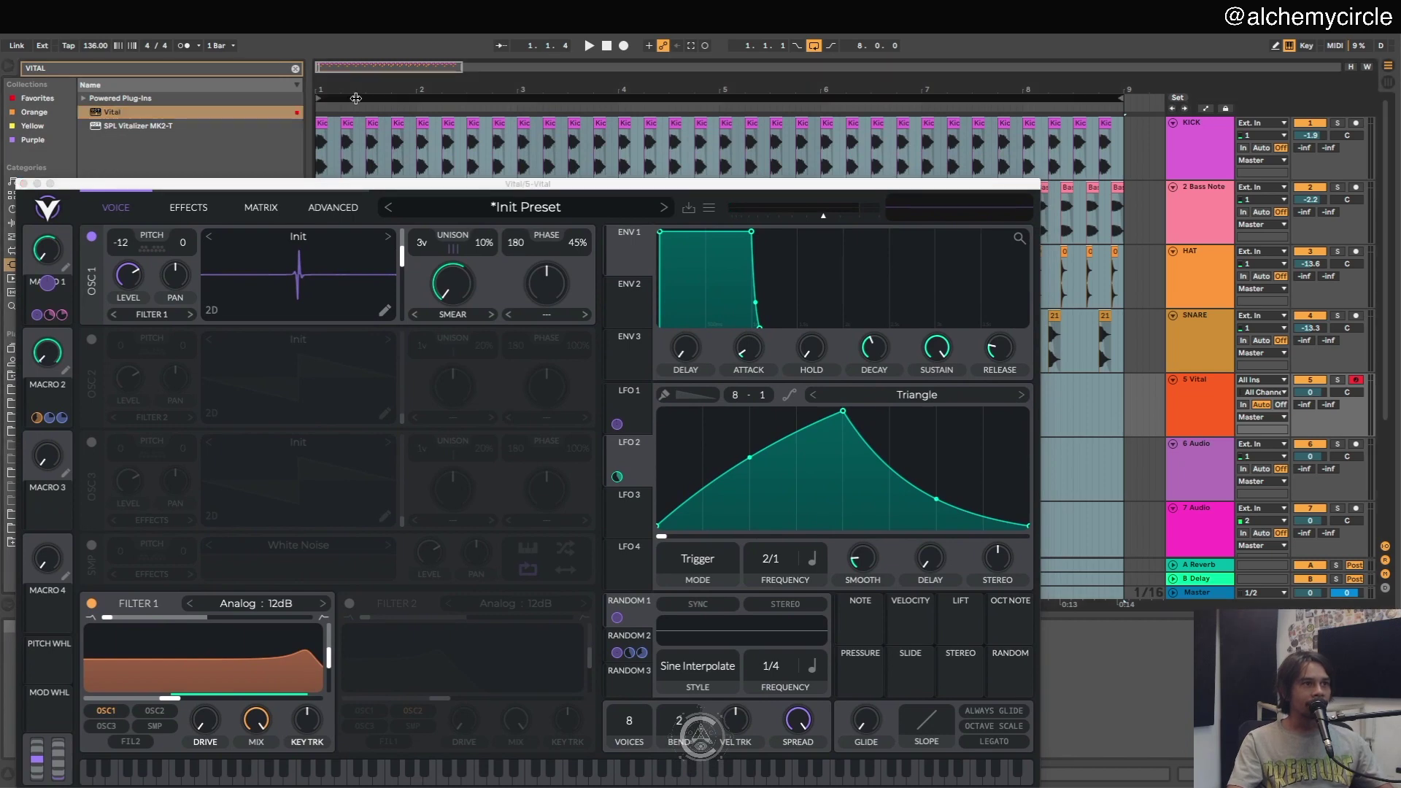
pyautogui.press('space')
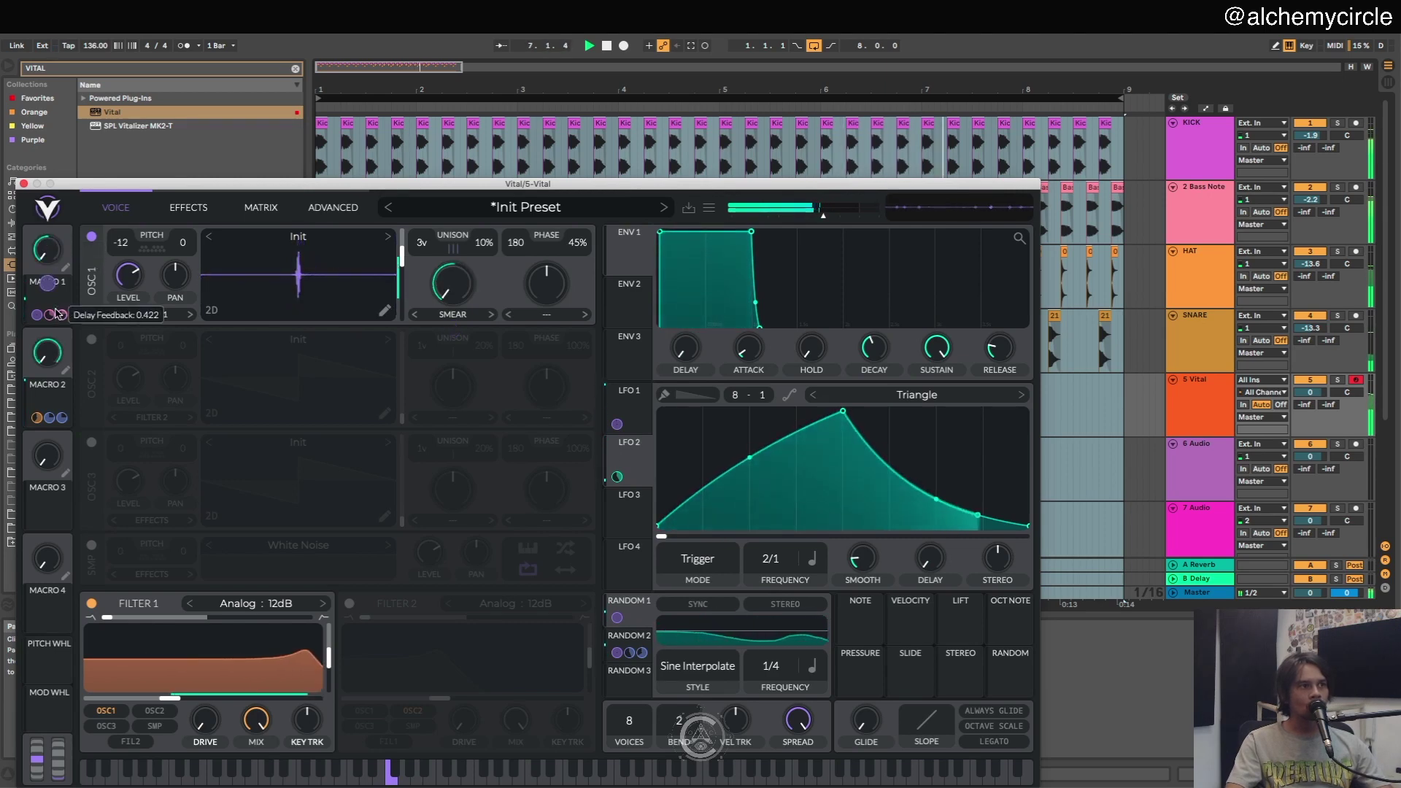
# - Move the Vital window back up and audition the synth over the track while checking its effects, oscillator, LFO 1 and LFO 2
pyautogui.click(189, 207)
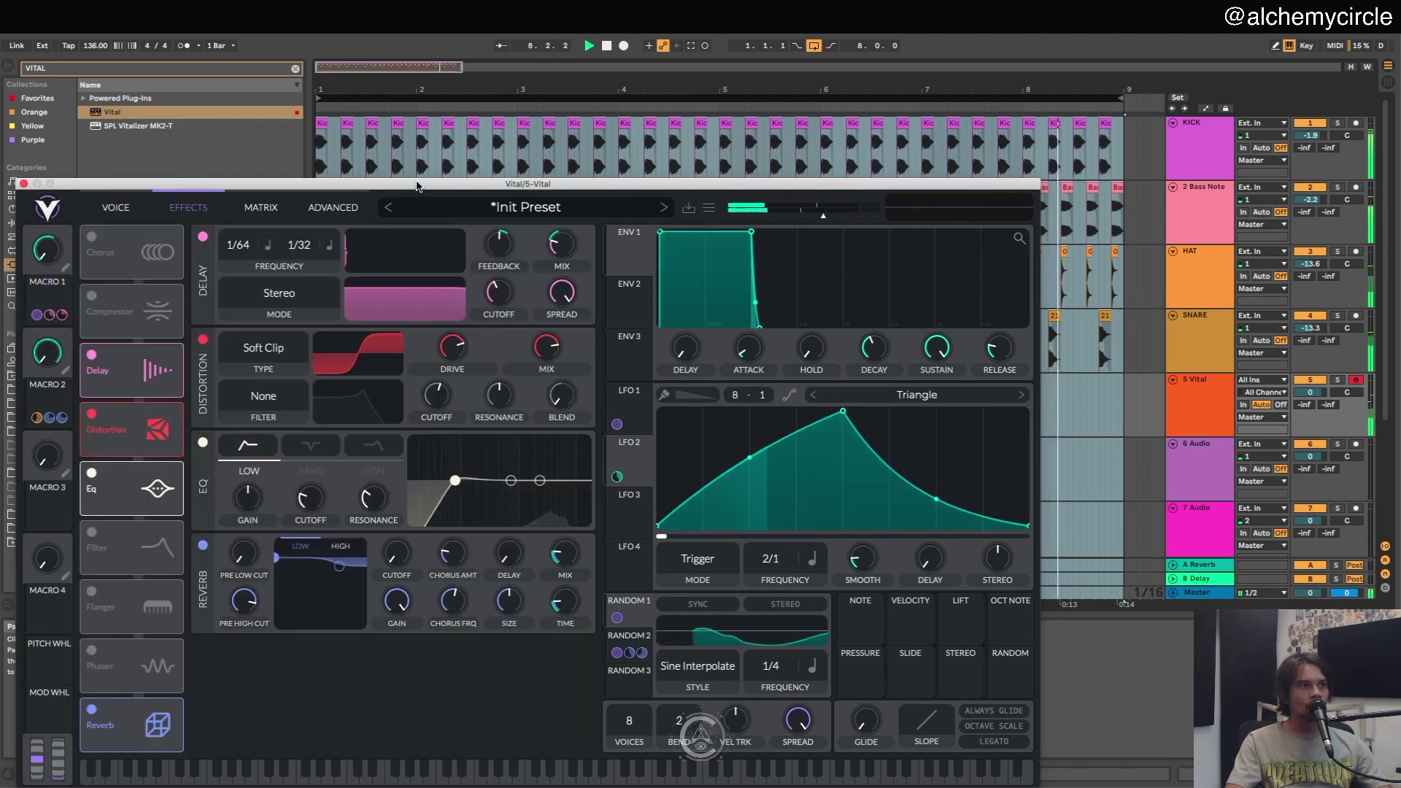
pyautogui.moveTo(416, 184); pyautogui.dragTo(395, 40)
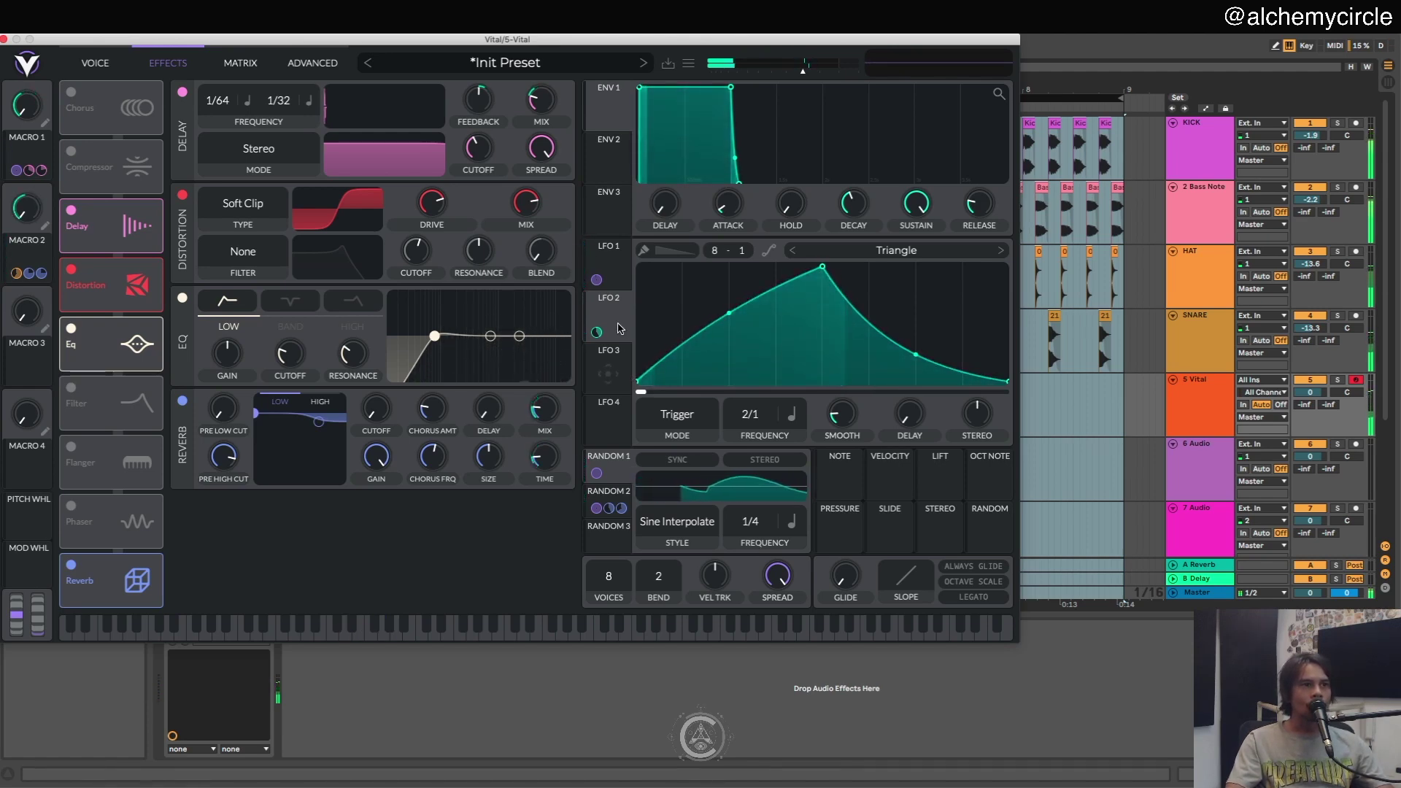
pyautogui.click(606, 269)
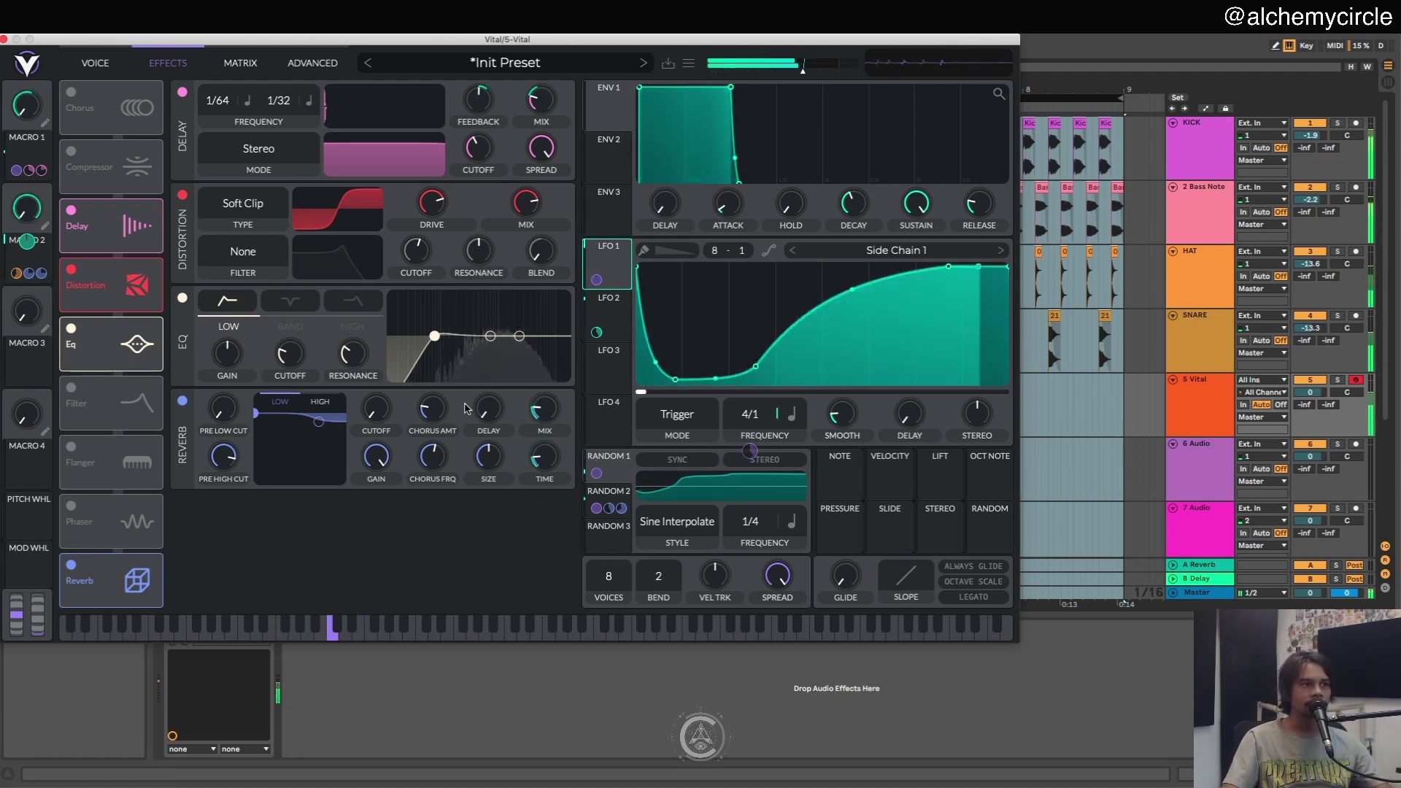
pyautogui.click(72, 59)
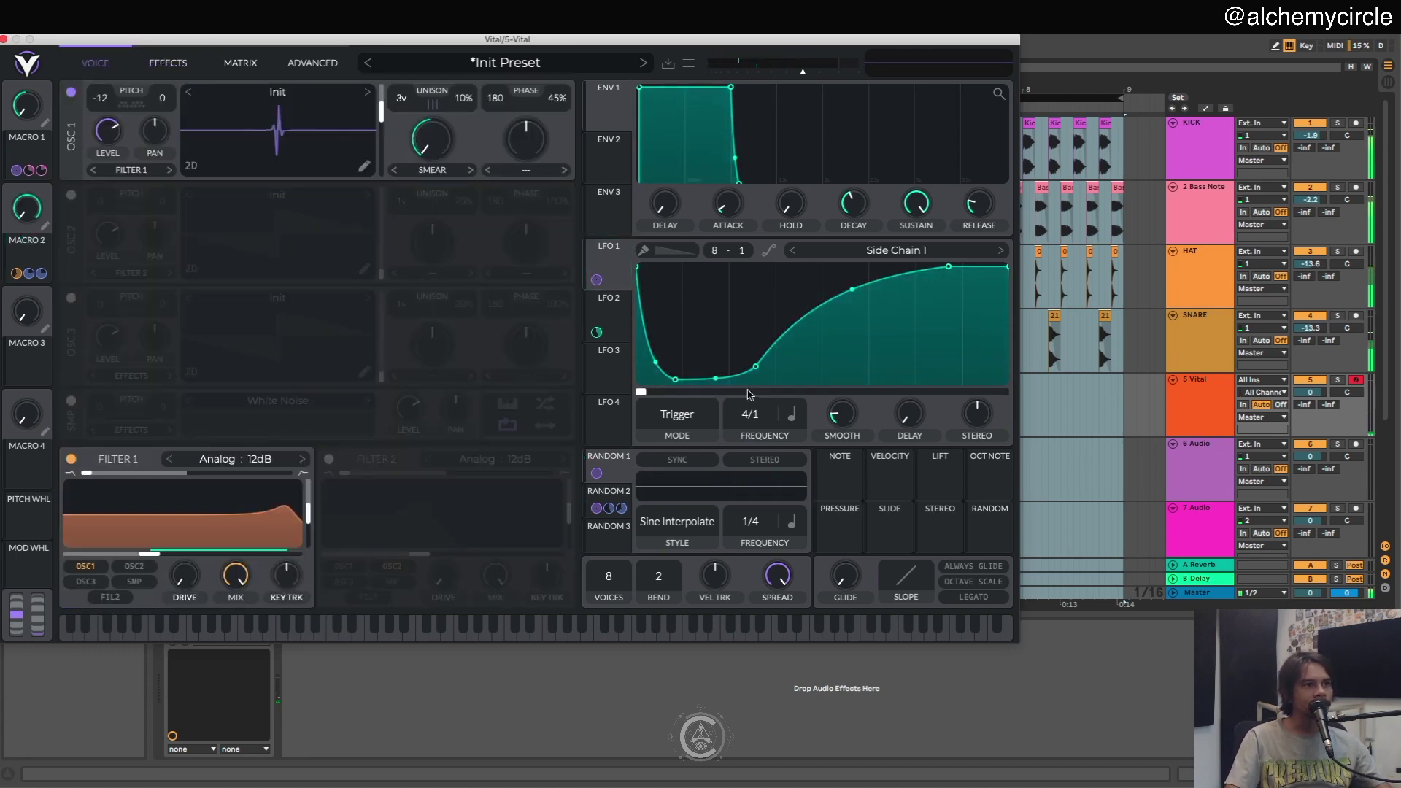
pyautogui.click(609, 307)
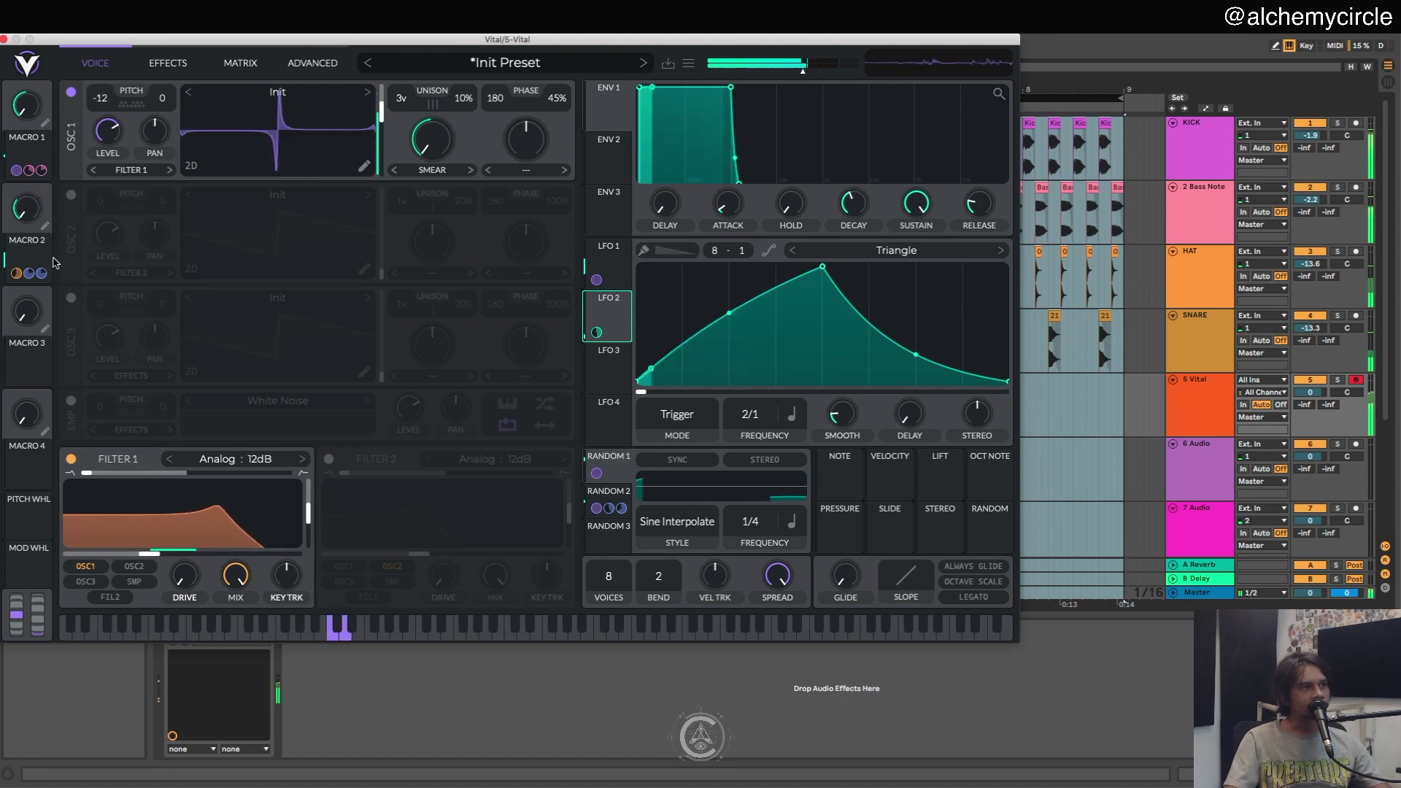
# - Review the modulation matrix down to its last route, select the Random 2 to Reverb Decay Time route, and stop playback
pyautogui.click(245, 64)
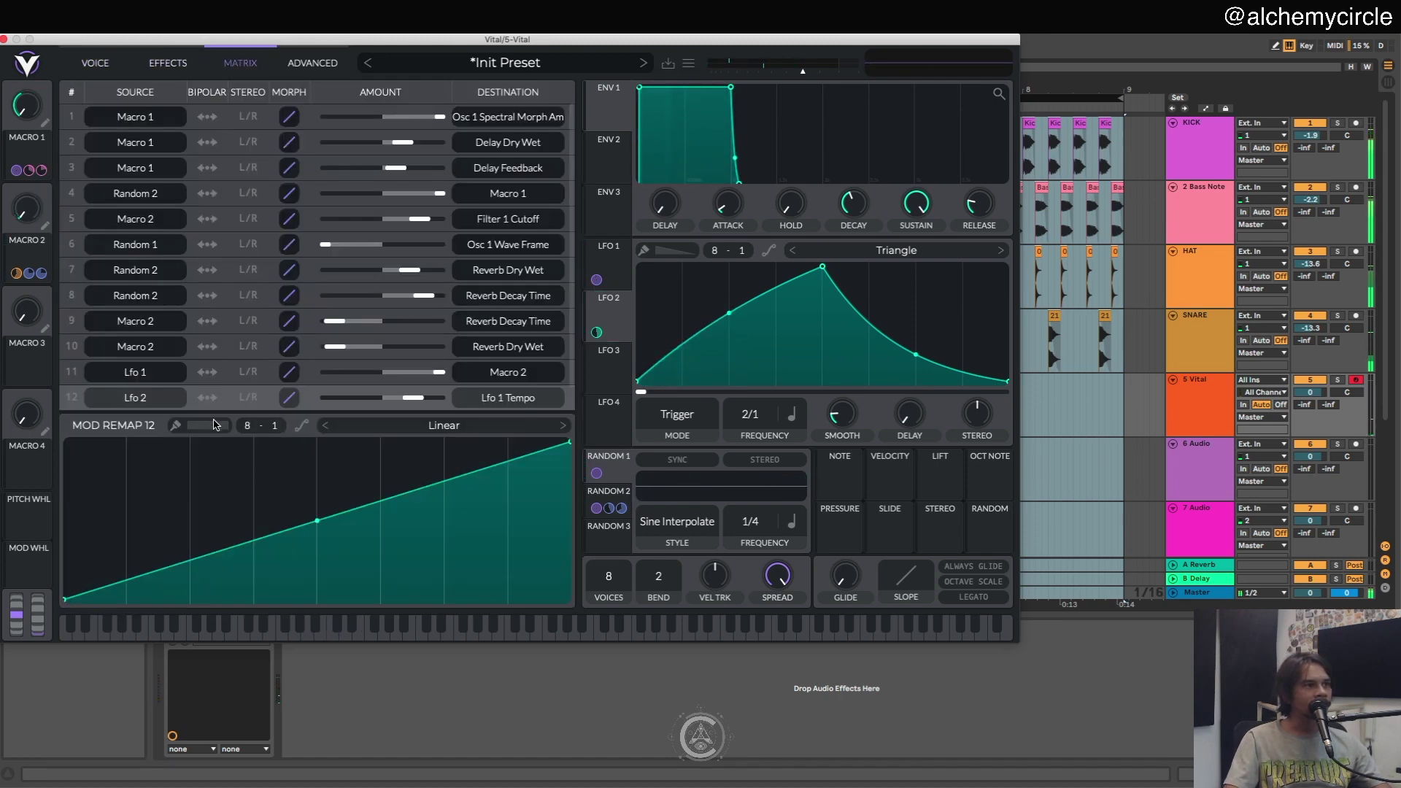
pyautogui.scroll(-1, 212, 394)
pyautogui.scroll(-1, 241, 321)
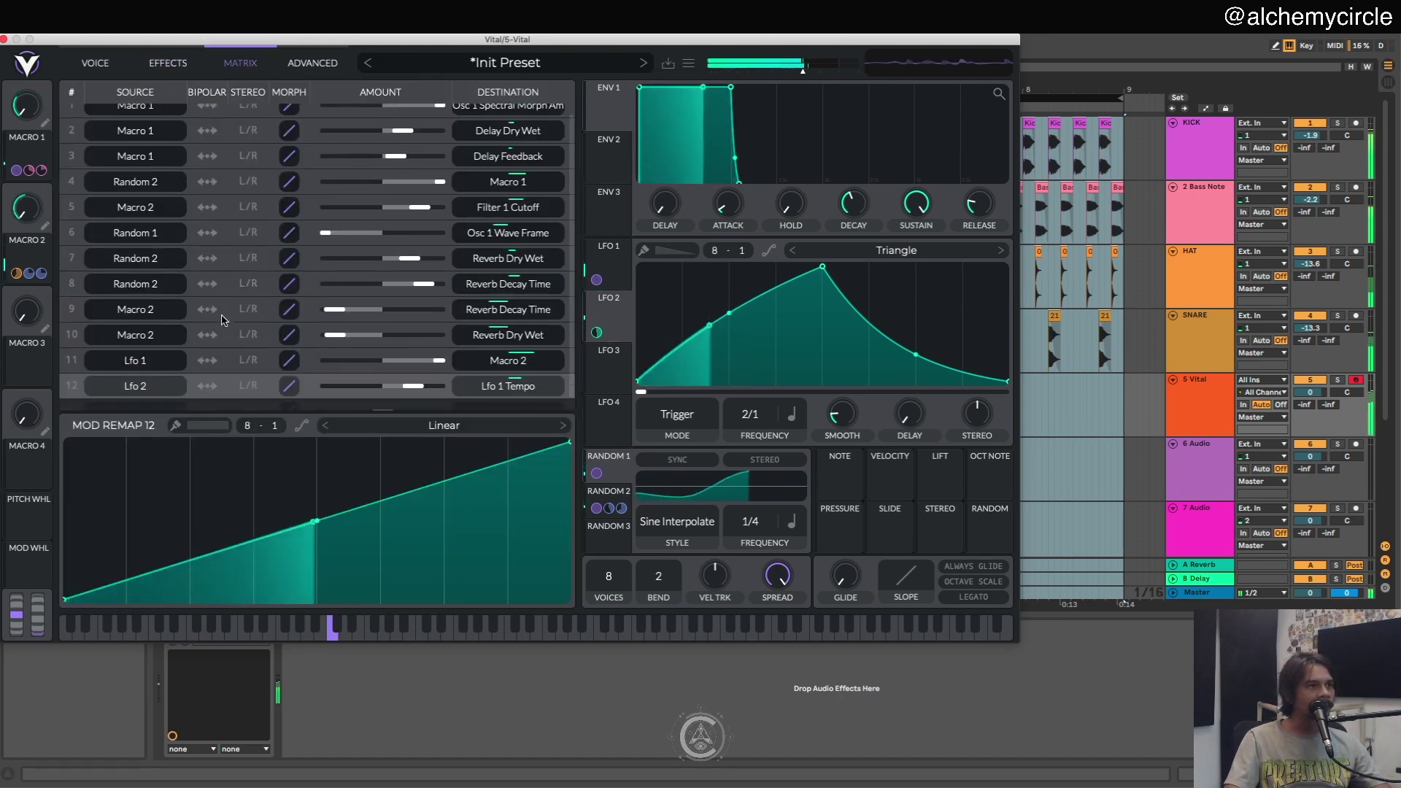
pyautogui.click(212, 285)
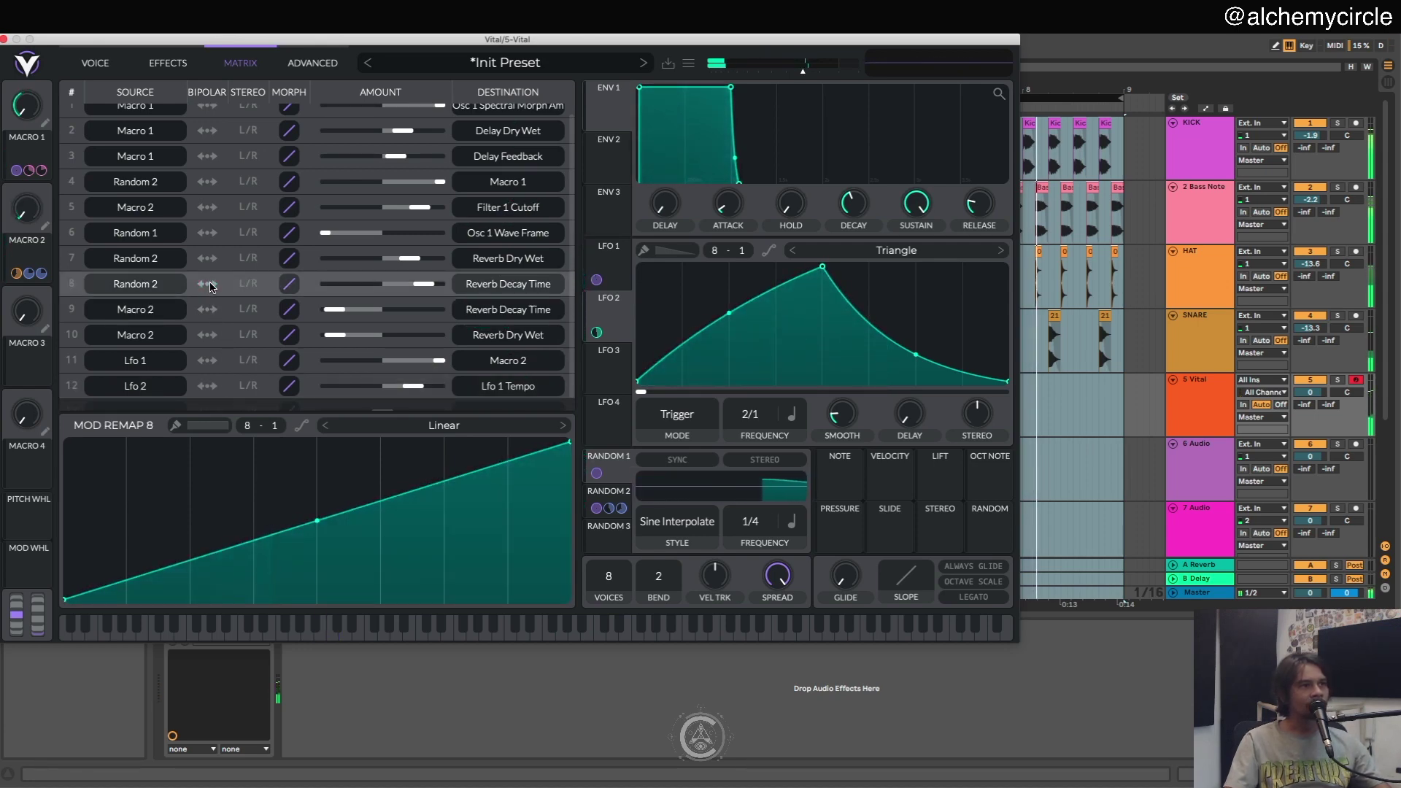
pyautogui.press('space')
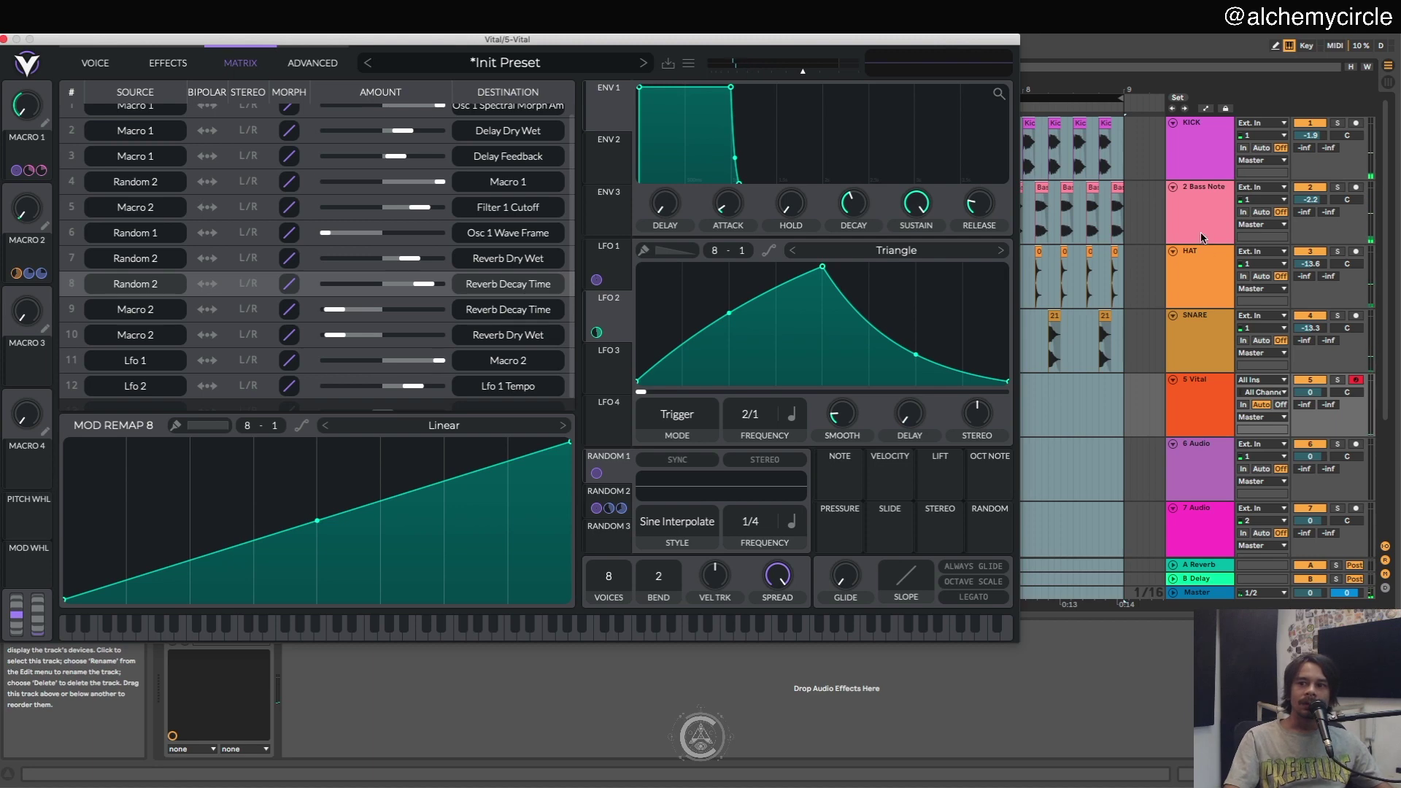
# - Move the Ableton Live window down and clear the Vital window away from the arrangement
pyautogui.click(1149, 162)
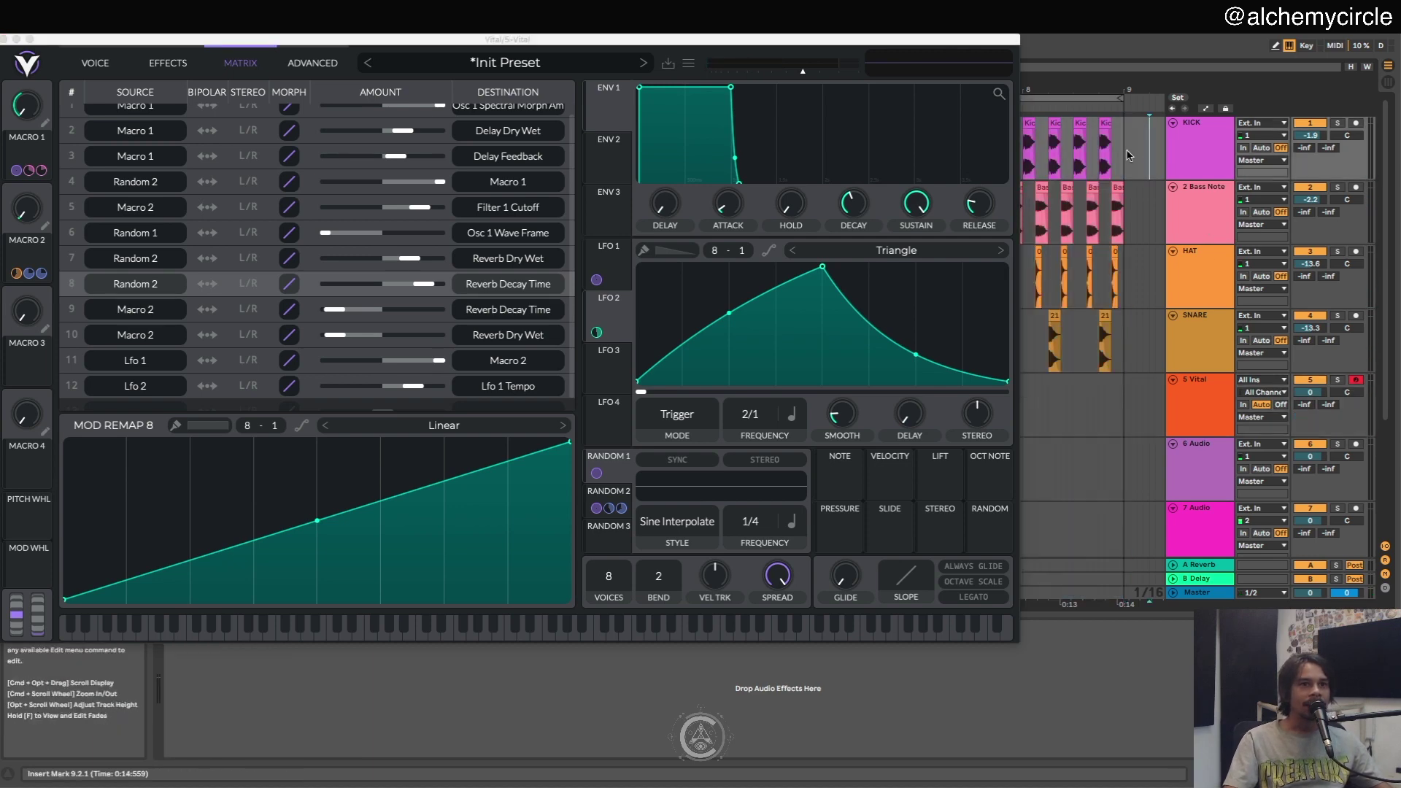
pyautogui.moveTo(919, 25); pyautogui.dragTo(816, 116)
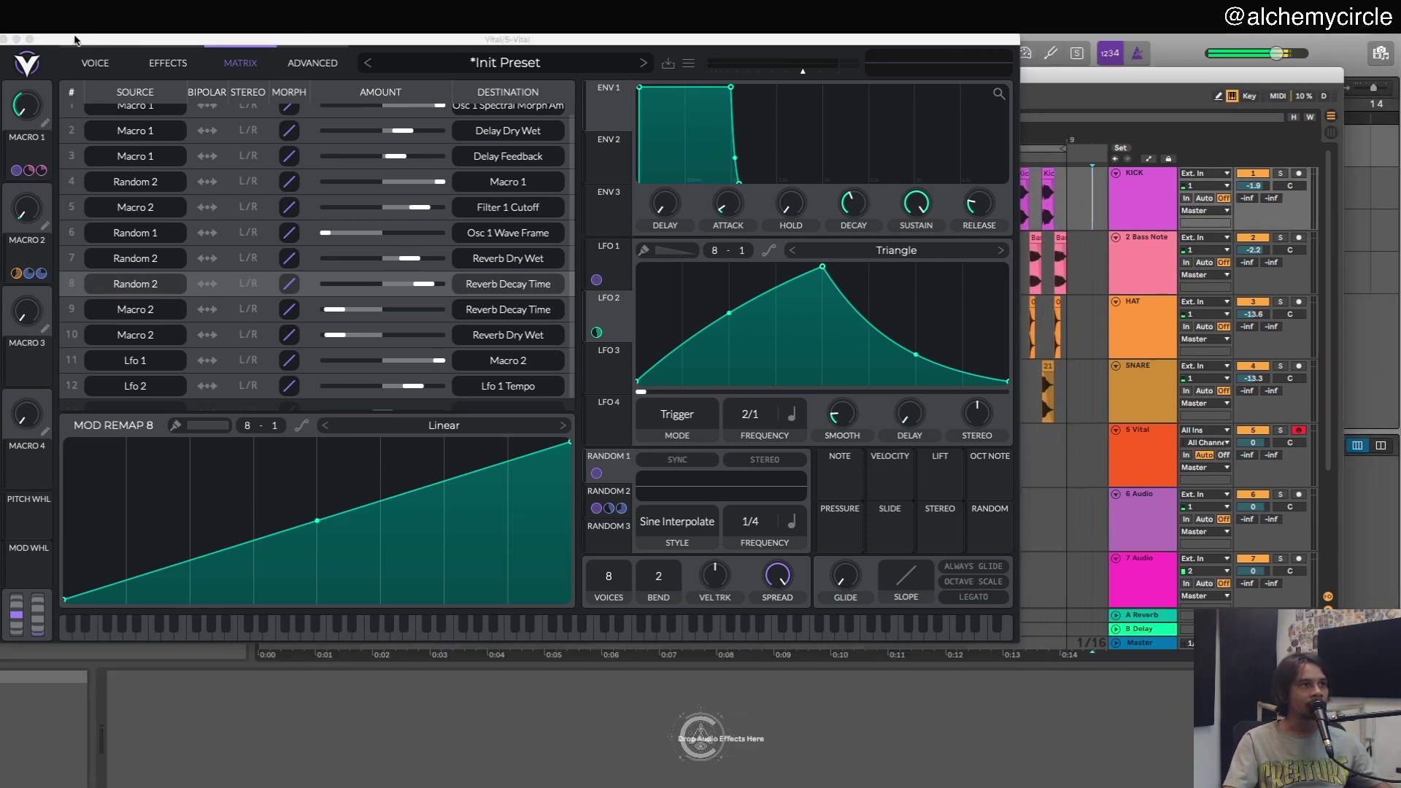
pyautogui.moveTo(80, 40); pyautogui.dragTo(221, 68)
pyautogui.click(141, 67)
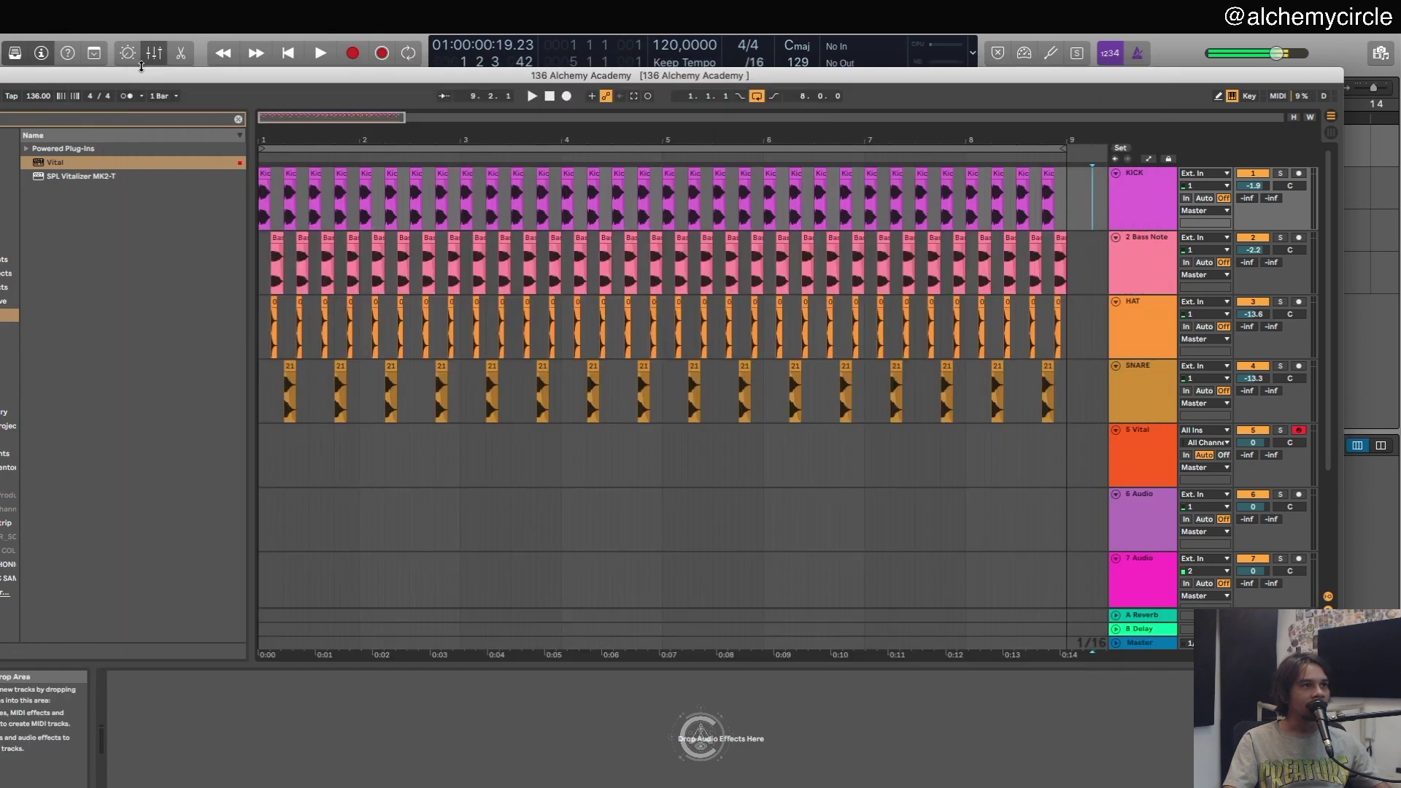